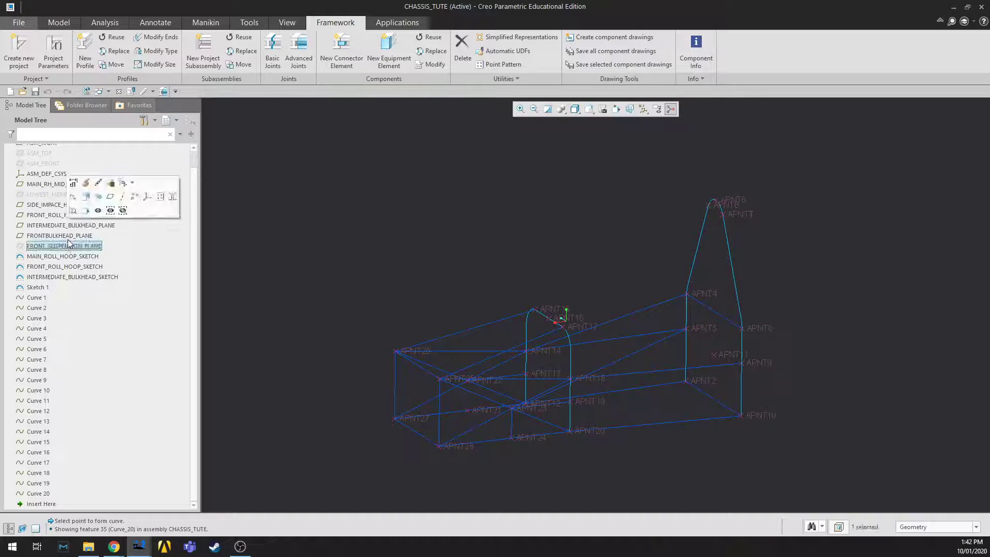
Group Curve 1 through Curve 20 into one local group in the model tree
click(302, 263)
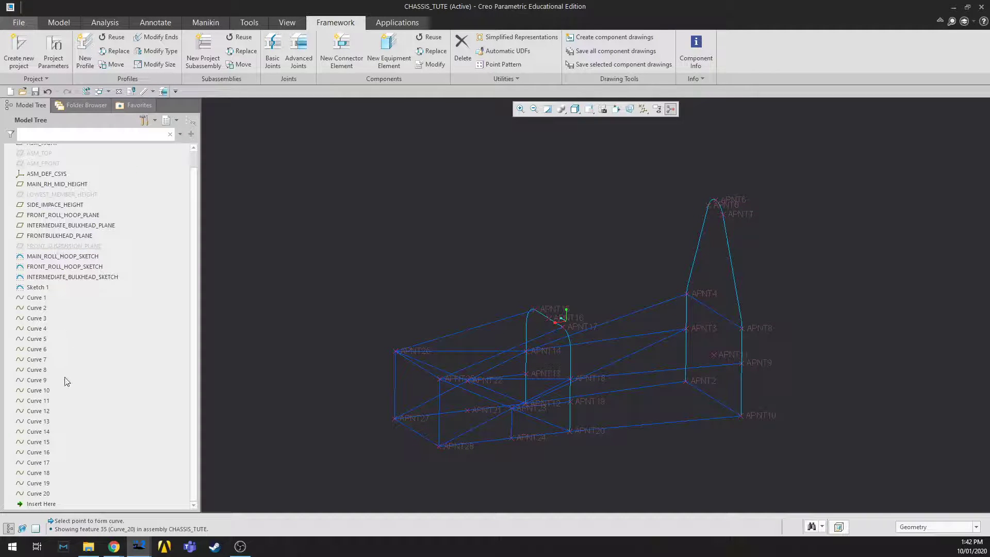
scroll(40, 360, up, 1)
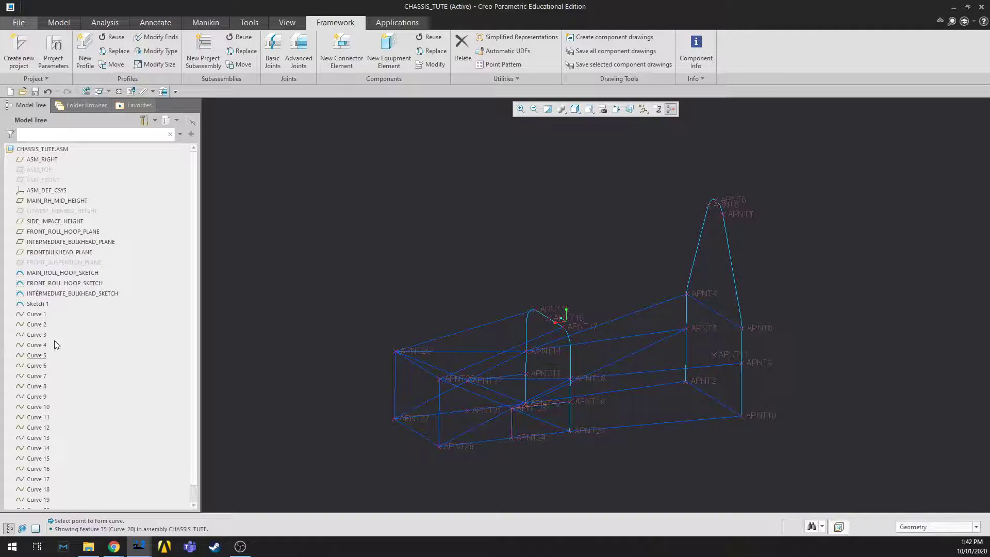
click(42, 316)
scroll(41, 316, down, 1)
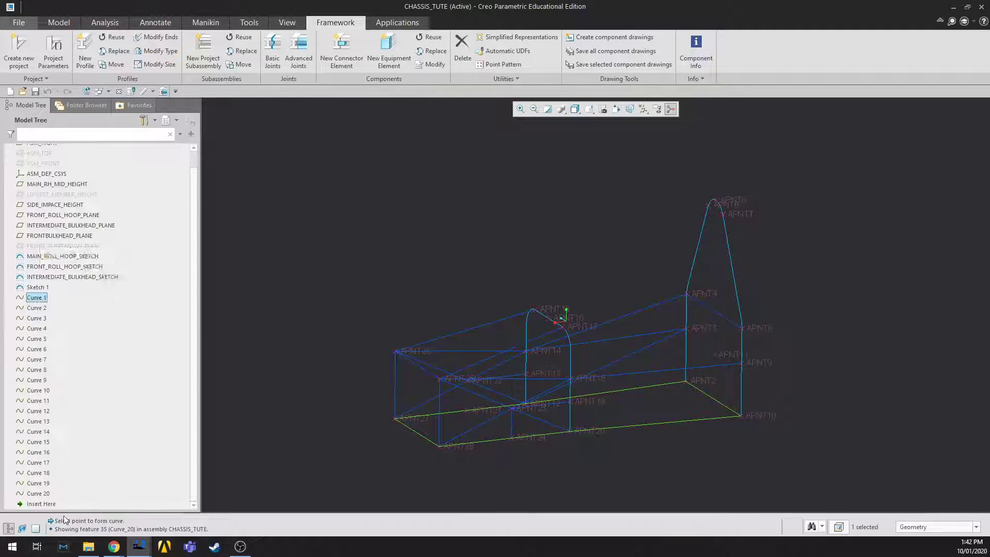
shift+click(37, 493)
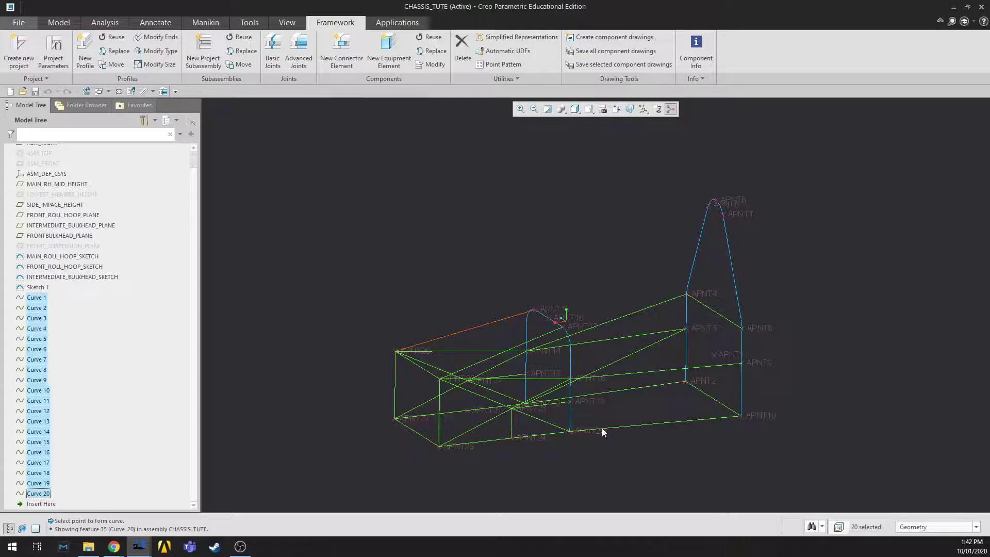
right_click(35, 300)
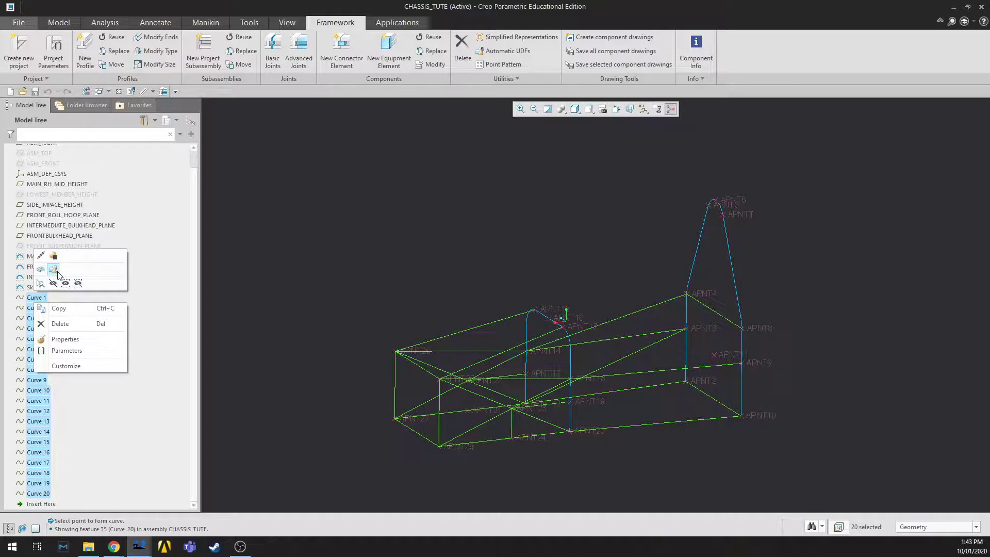
click(53, 270)
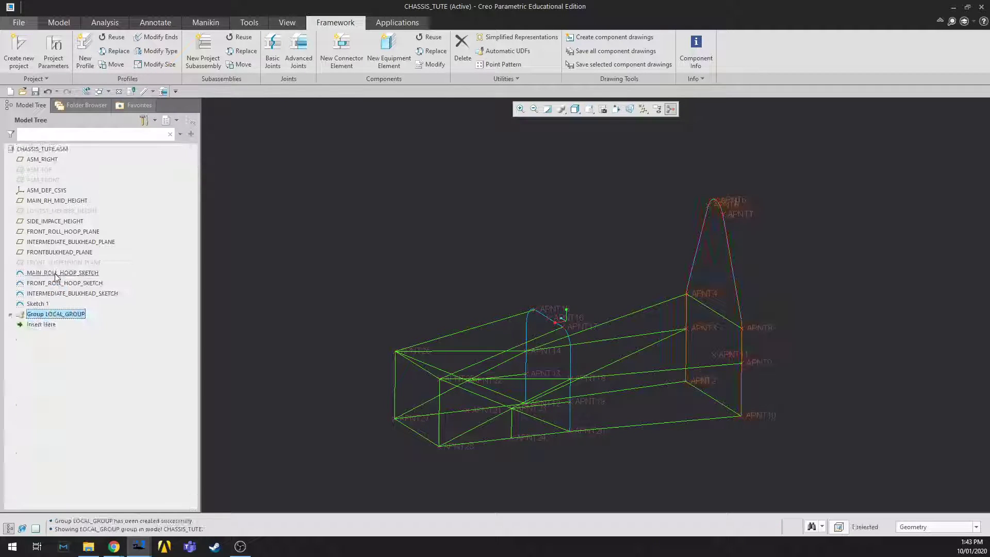
Rename the new curve group as Chassis_3D_sketch
click(57, 314)
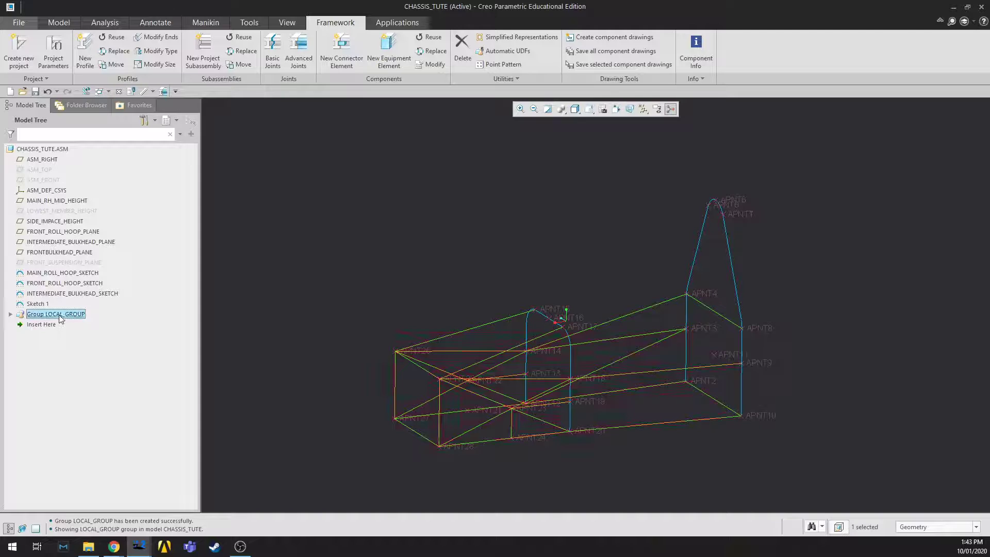
text(Ch)
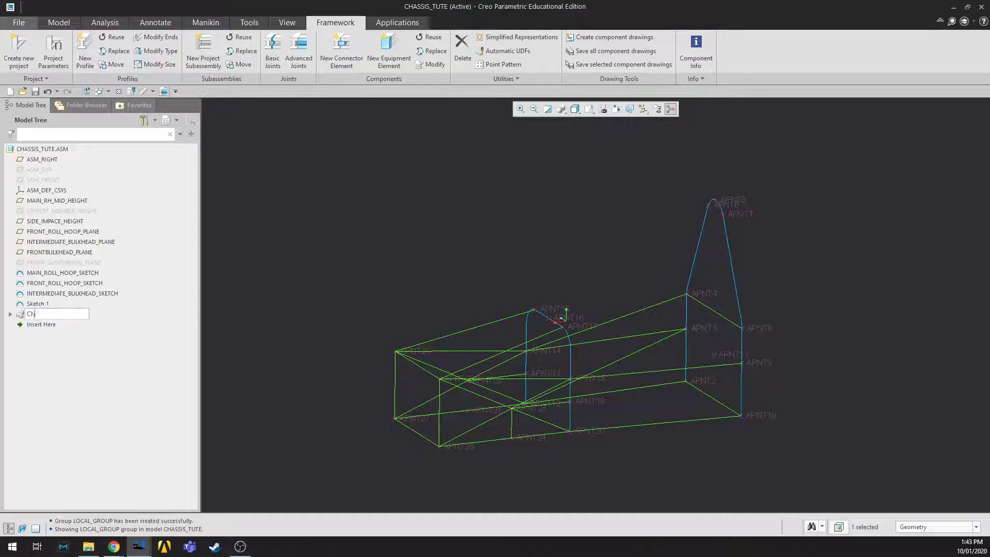
text(assis_3D)
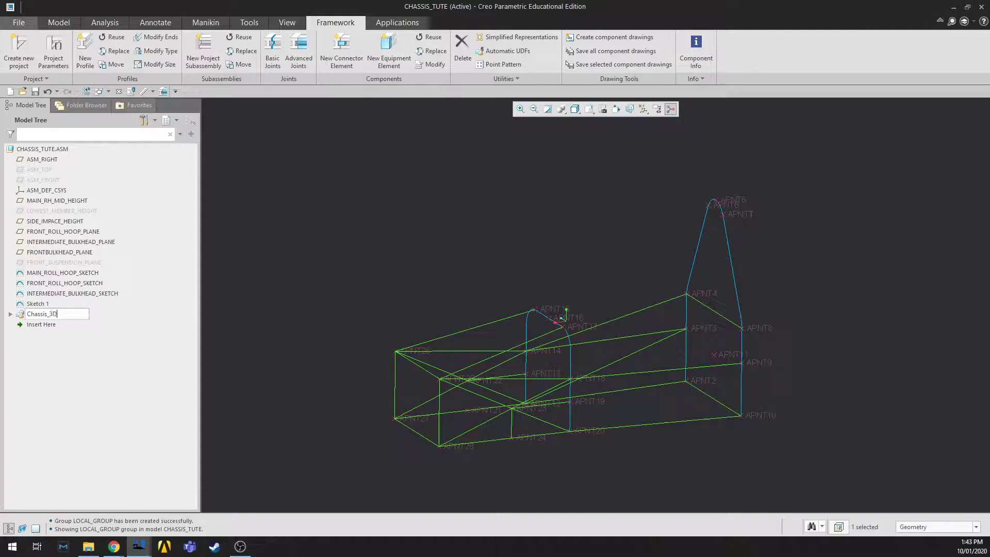
text(_sketch)
key(Return)
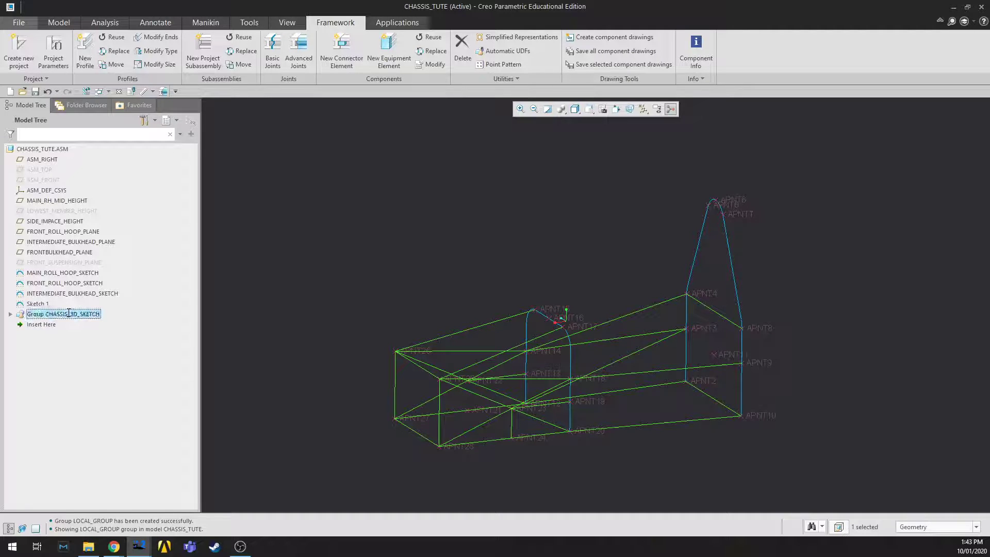
click(227, 395)
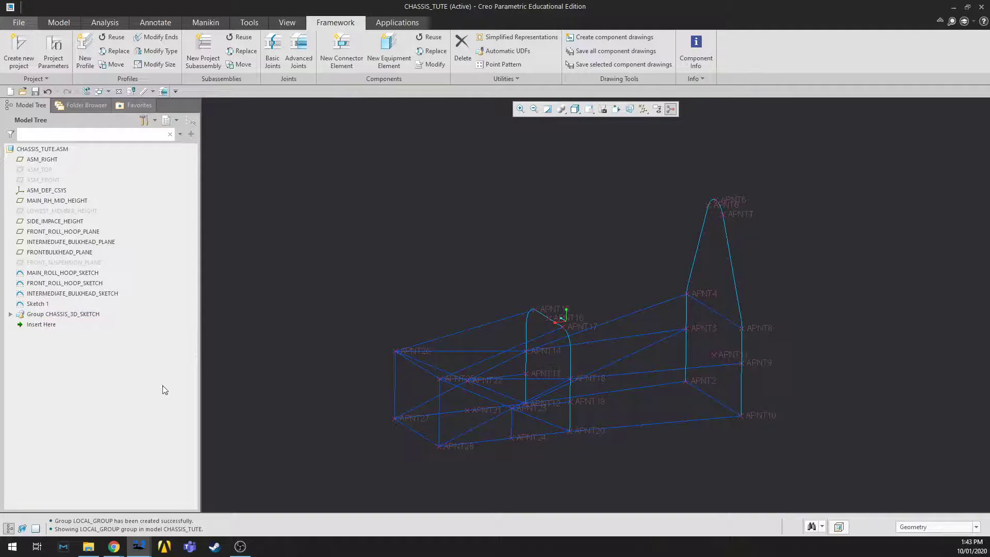
middle_drag(399, 395, 579, 418)
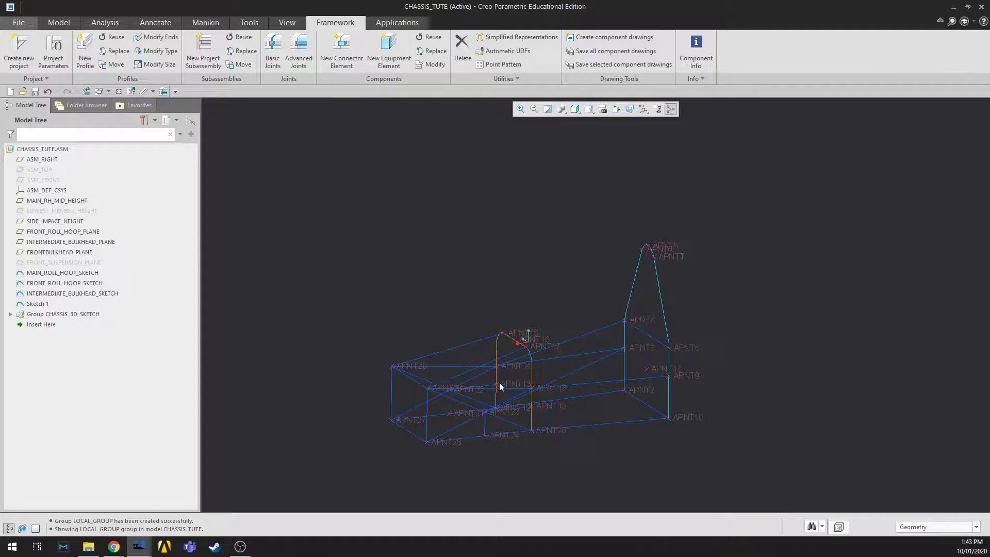
middle_drag(472, 397, 719, 446)
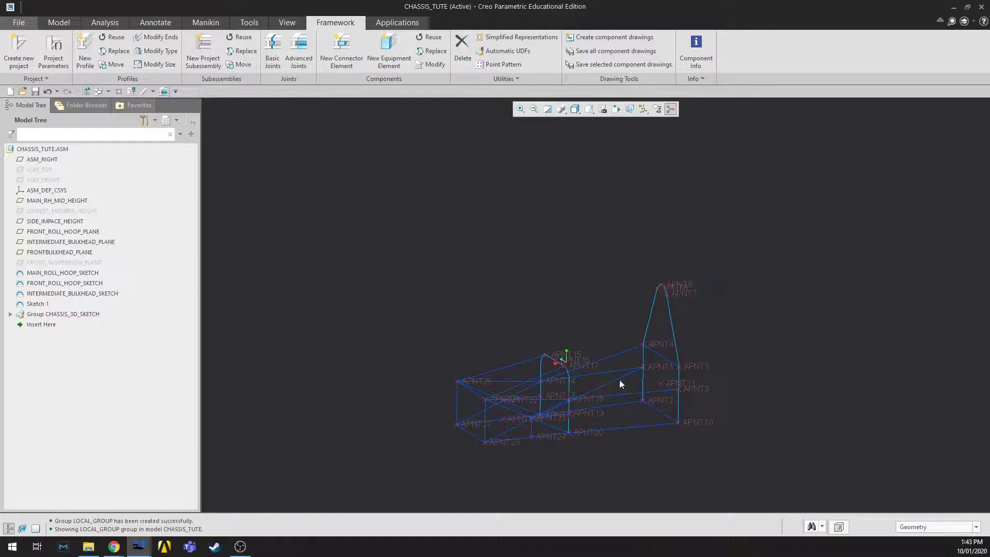
middle_drag(707, 385, 278, 235)
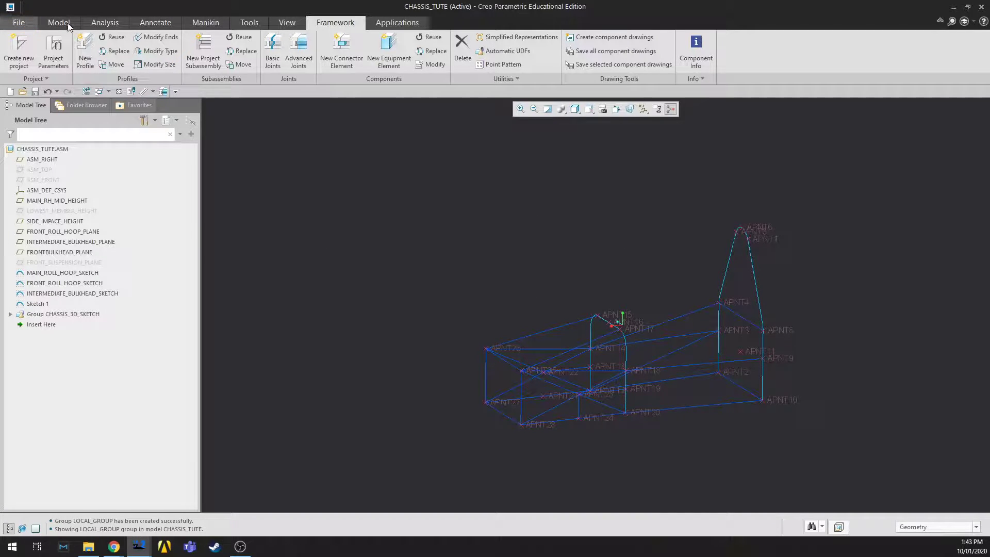
scroll(654, 387, down, 3)
mouse_move(614, 380)
middle_down()
mouse_move(641, 385)
mouse_move(613, 384)
middle_up()
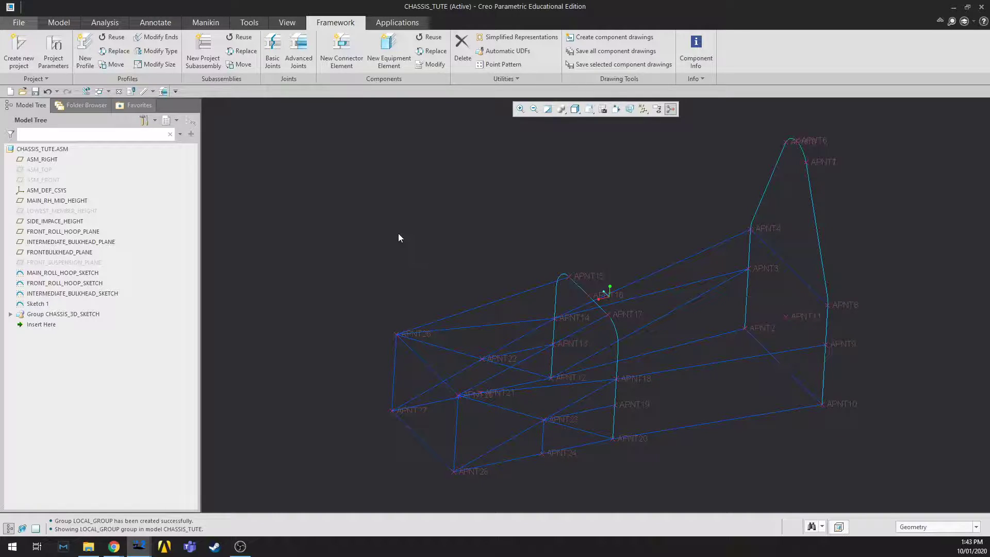
scroll(661, 279, down, 2)
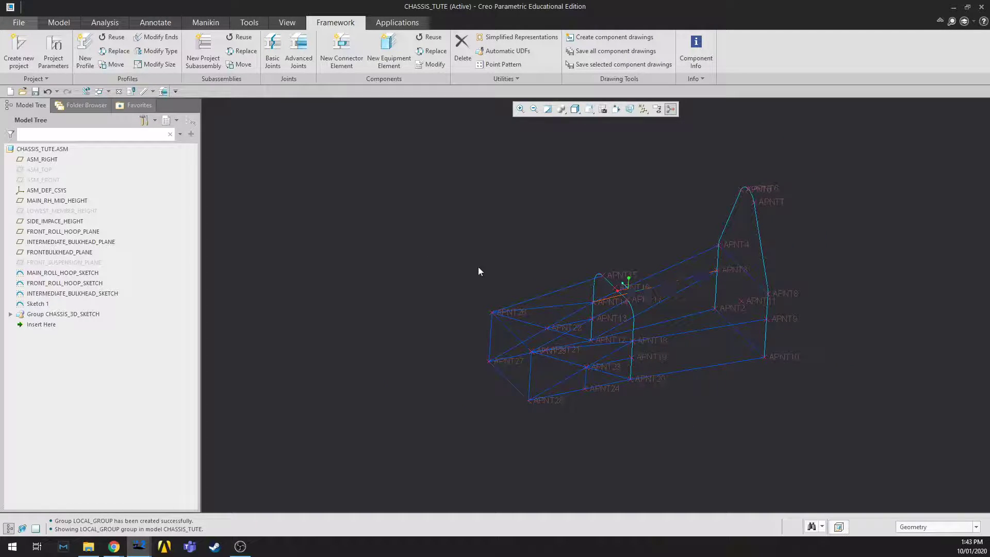
click(55, 24)
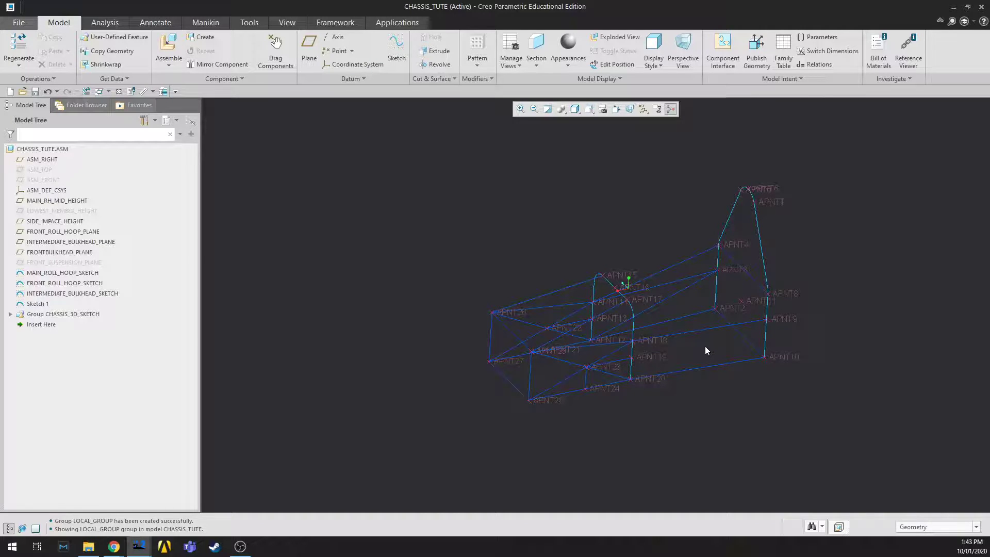
click(168, 65)
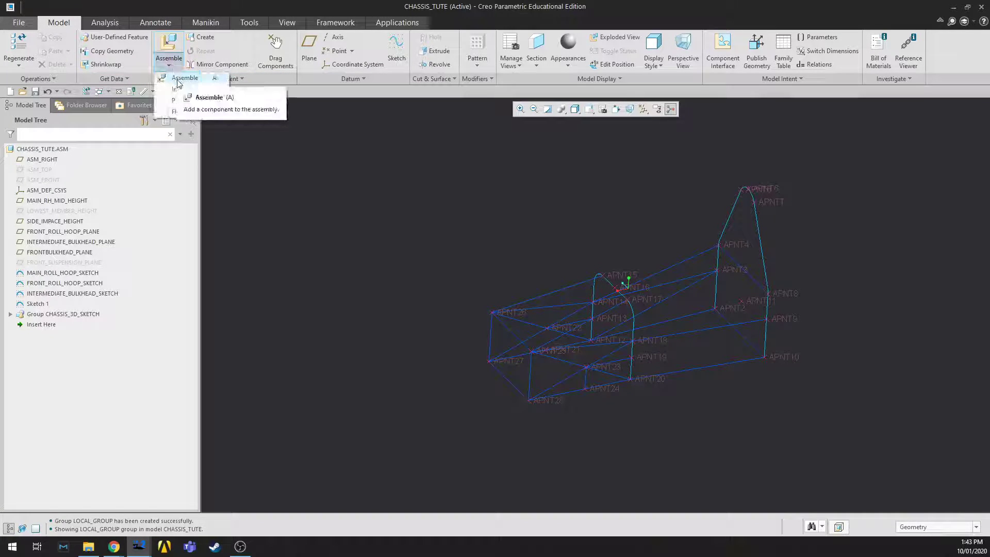
click(180, 79)
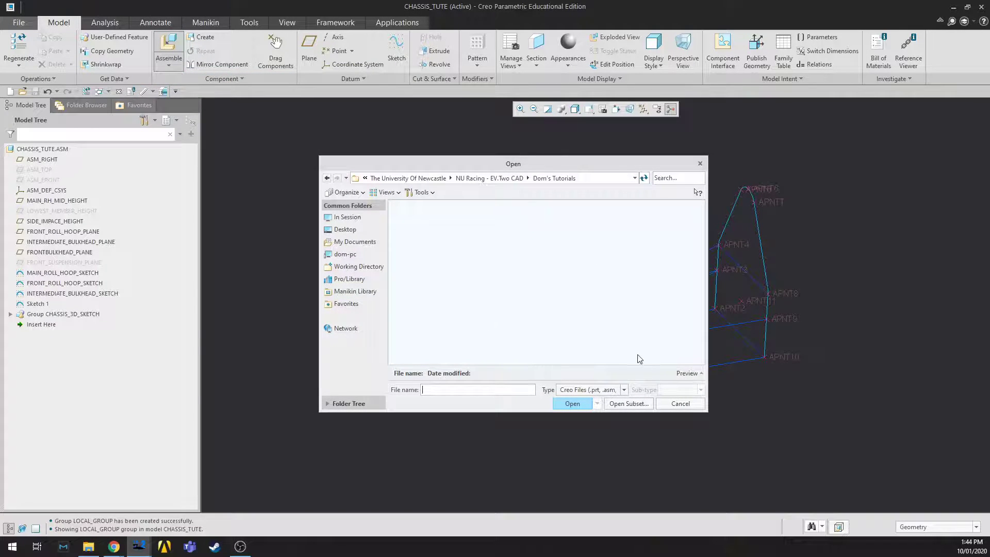
click(696, 405)
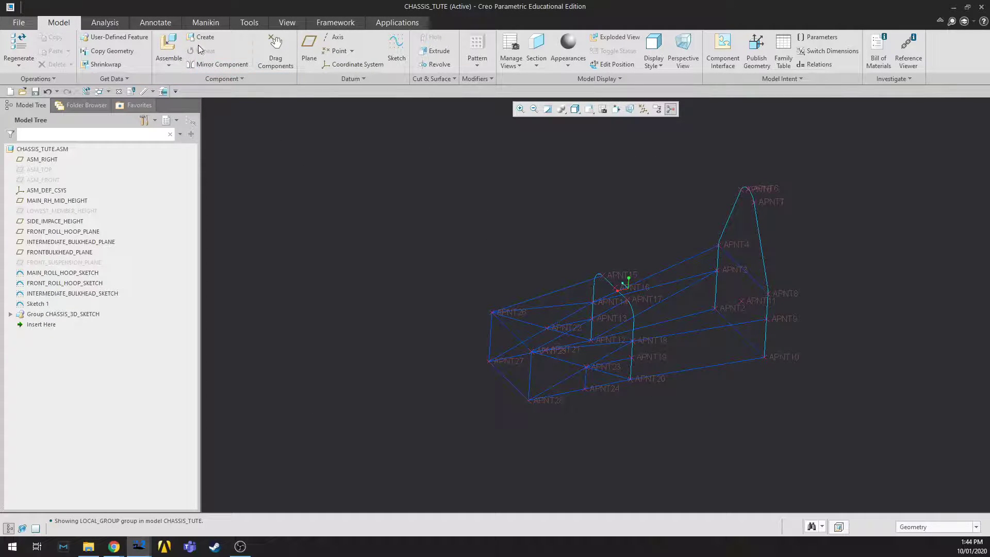
Create a standard subassembly component named A30101_main_roll_hoop, copied from the preset existing template assembly
click(198, 40)
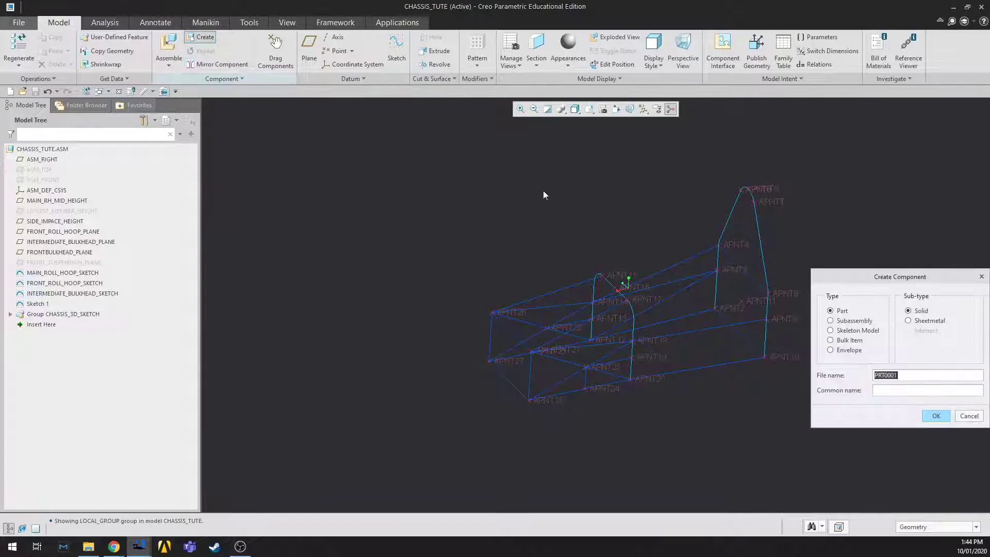
click(852, 321)
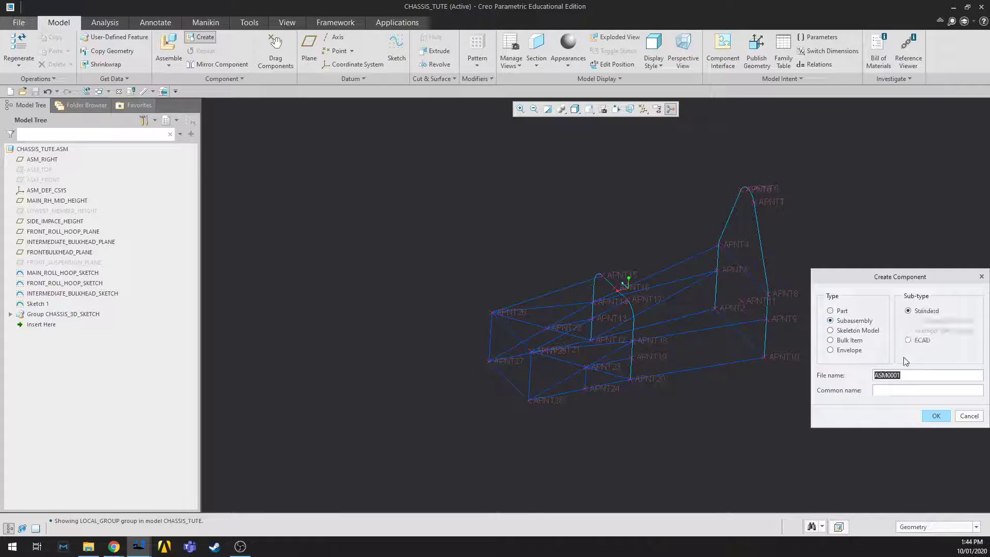
key(BackSpace)
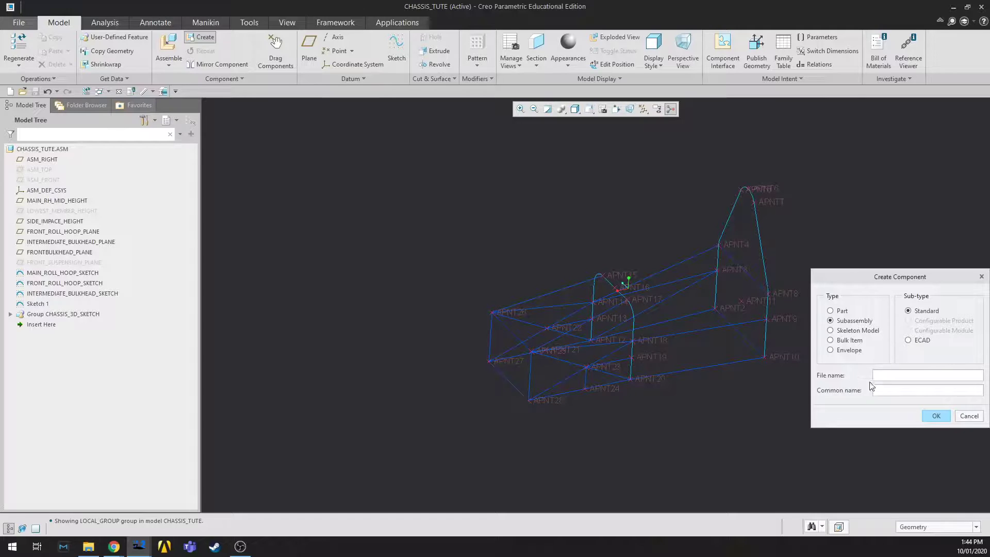
drag(860, 283, 594, 294)
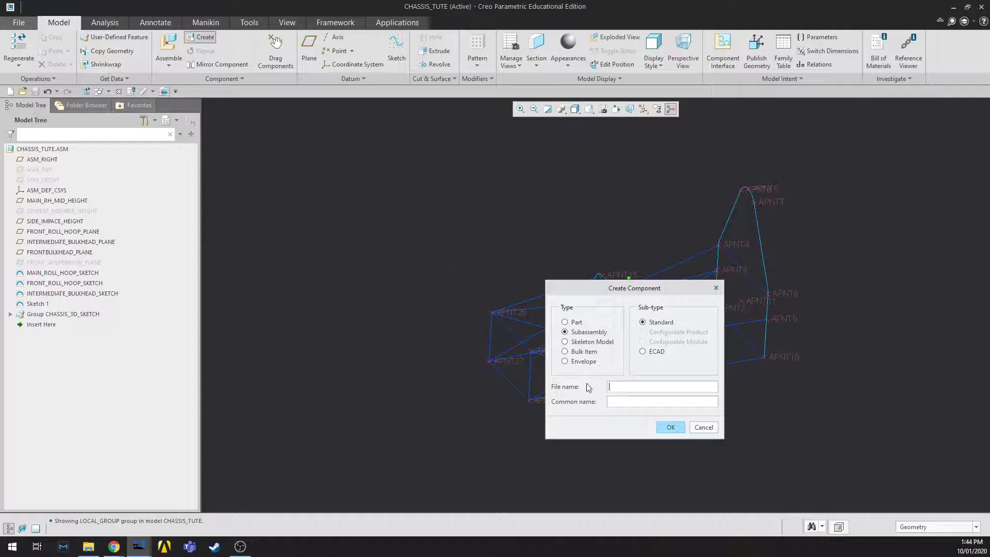
text(A301)
text(0)
click(637, 396)
click(642, 384)
text(_main_roll_hoop)
click(670, 427)
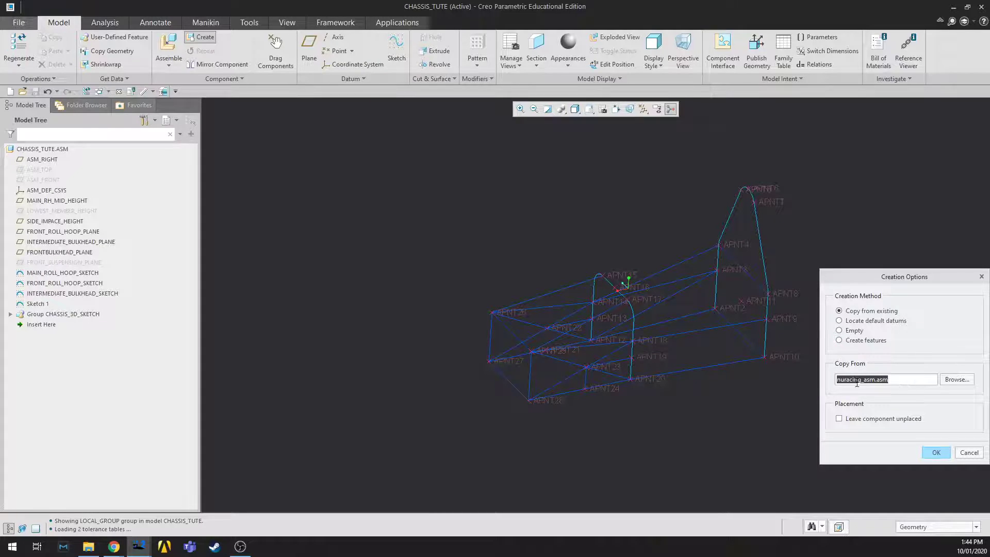
click(936, 453)
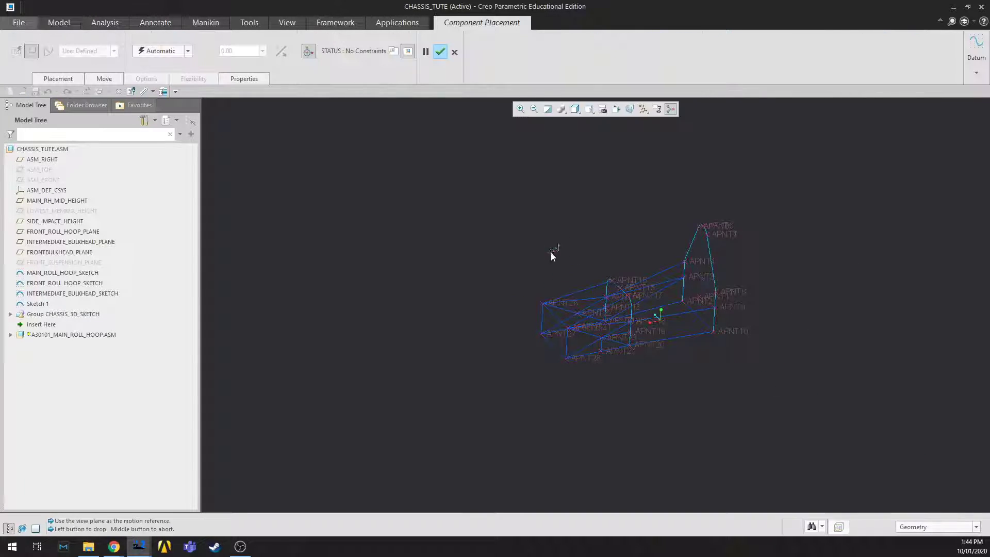
Place the main roll hoop subassembly in the chassis assembly with a Default constraint
scroll(669, 410, up, 3)
scroll(668, 381, down, 3)
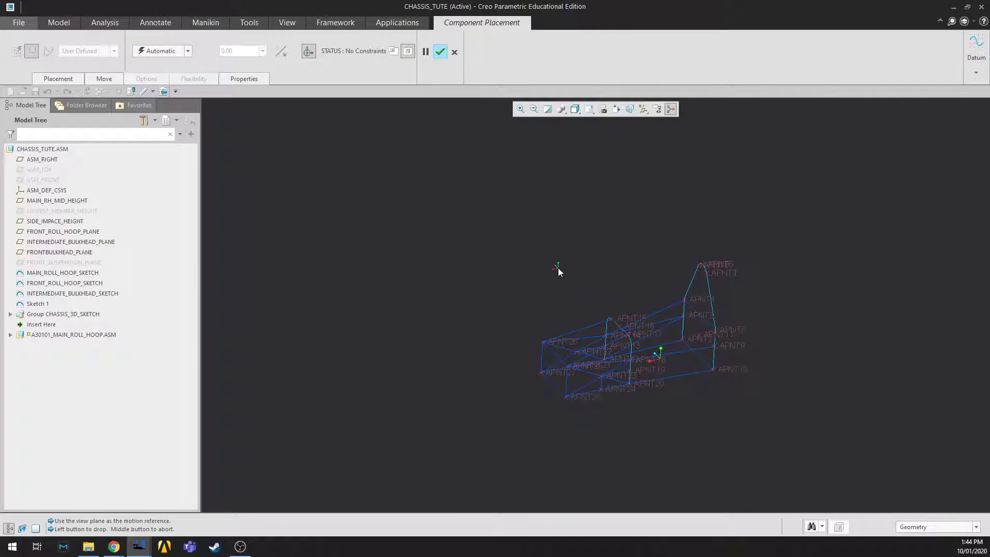
click(558, 267)
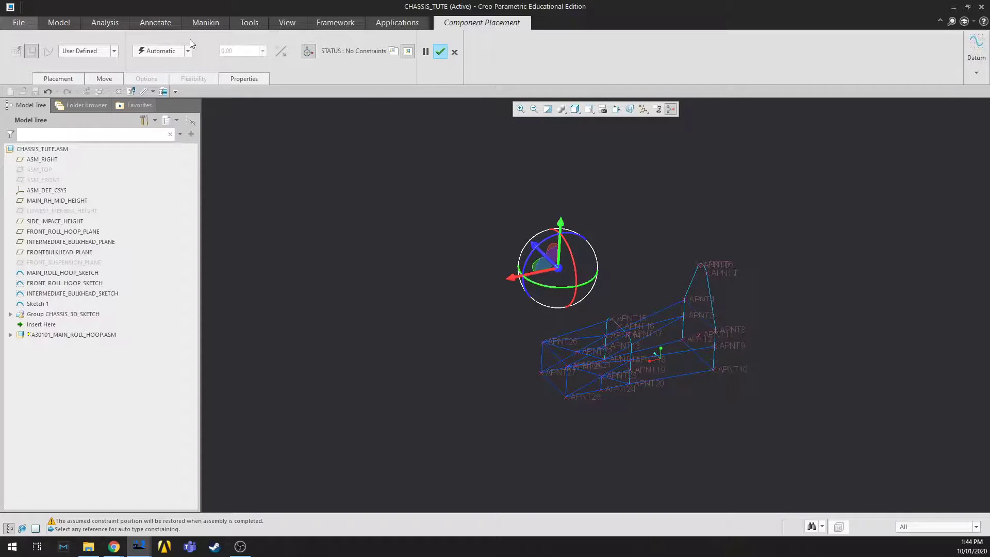
click(176, 52)
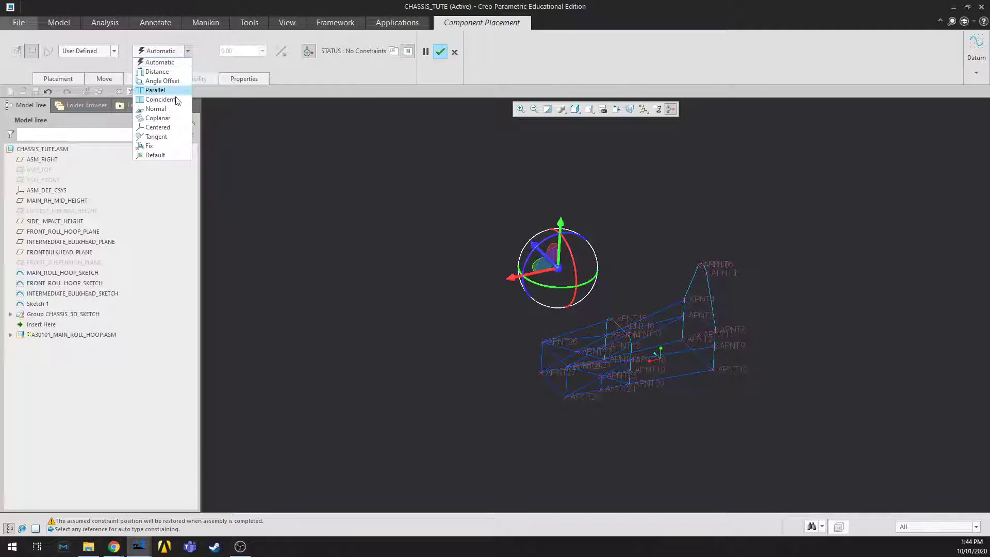
click(158, 155)
scroll(689, 348, down, 4)
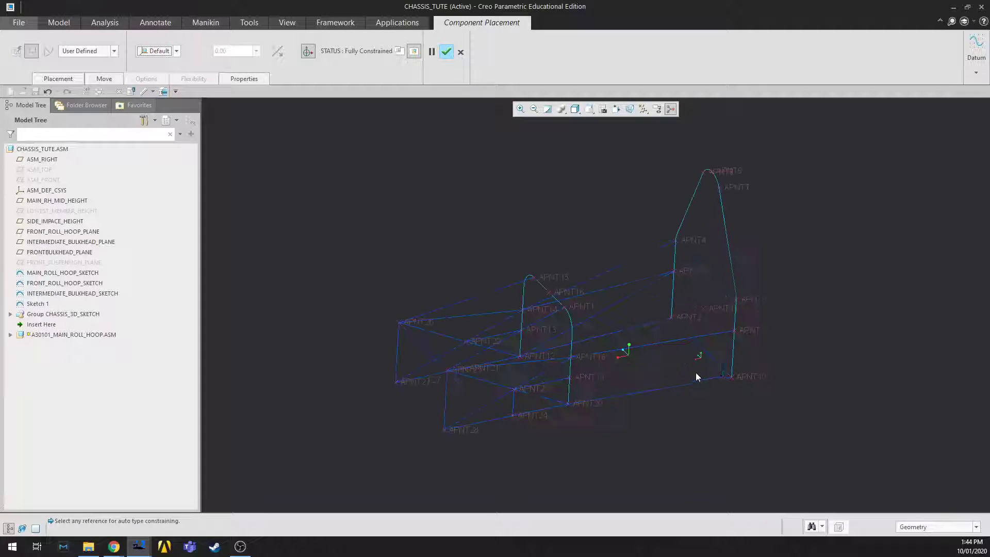
click(447, 52)
scroll(732, 305, up, 1)
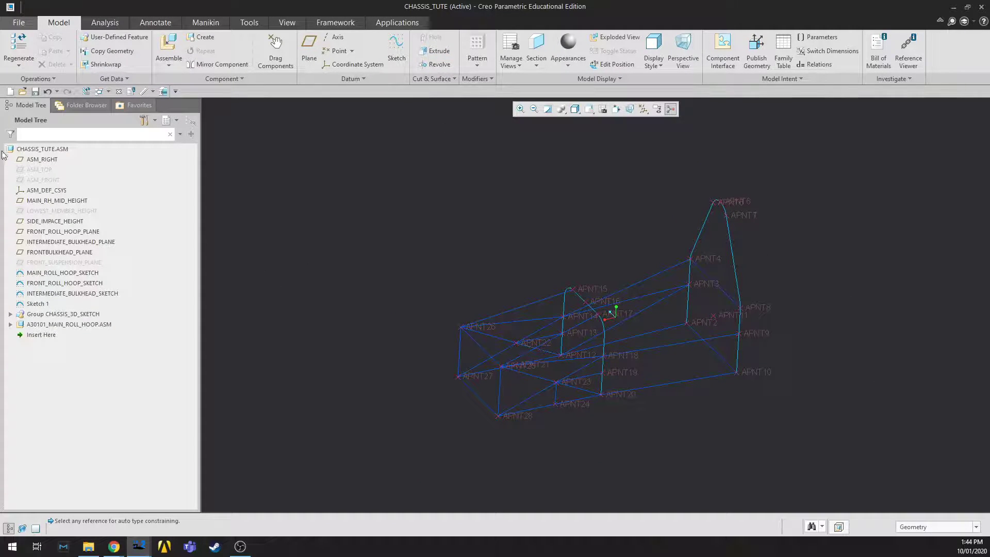
mouse_move(661, 329)
middle_down()
mouse_move(645, 405)
mouse_move(674, 413)
mouse_move(670, 393)
mouse_move(659, 416)
mouse_move(628, 402)
mouse_move(687, 400)
mouse_move(630, 404)
mouse_move(663, 409)
middle_up()
mouse_move(745, 303)
middle_down()
mouse_move(713, 406)
mouse_move(782, 413)
mouse_move(803, 389)
mouse_move(778, 400)
mouse_move(691, 402)
mouse_move(672, 368)
mouse_move(682, 376)
middle_up()
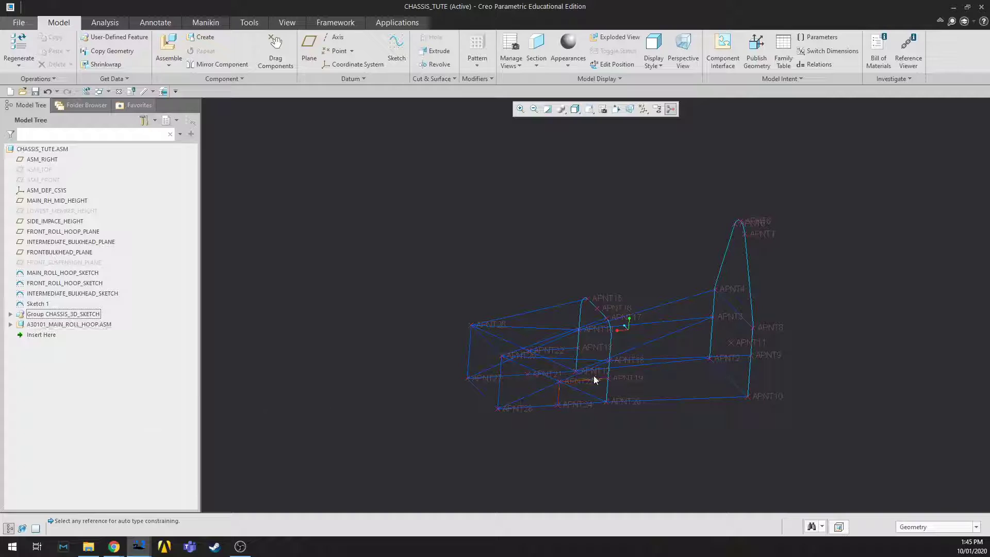
mouse_move(663, 394)
middle_down()
mouse_move(649, 424)
mouse_move(652, 402)
middle_up()
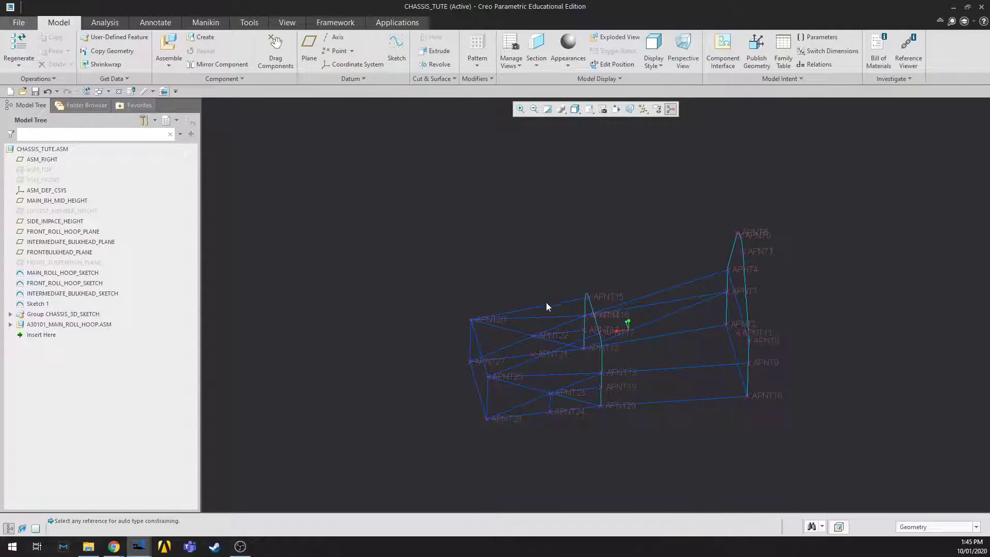
click(35, 390)
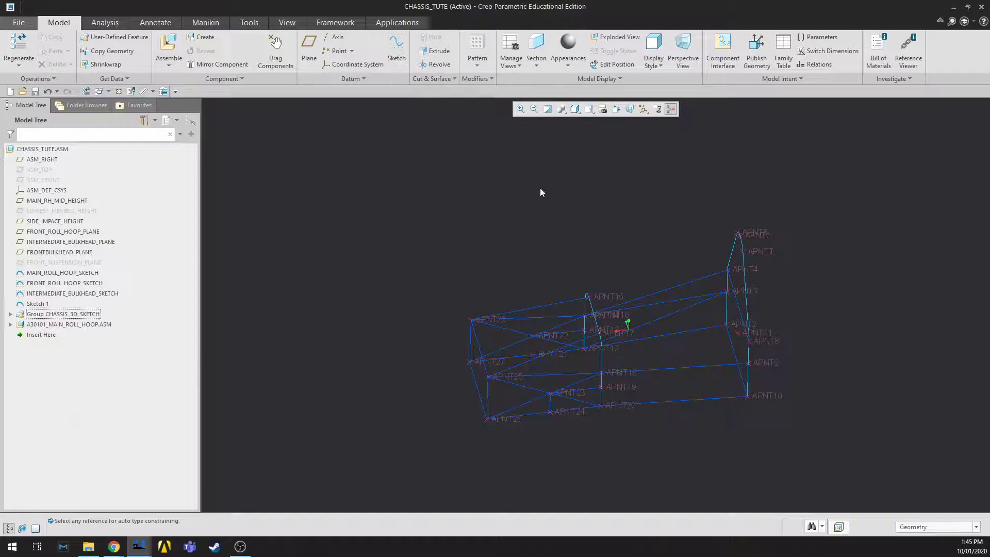
Create a standard subassembly component named A30102_front_assembly in the chassis assembly
click(202, 37)
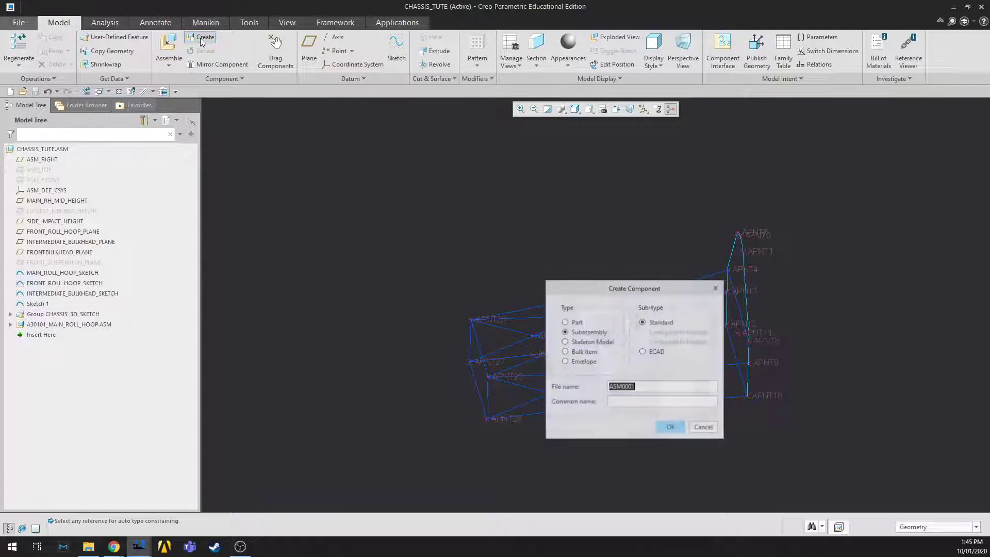
drag(610, 292, 492, 252)
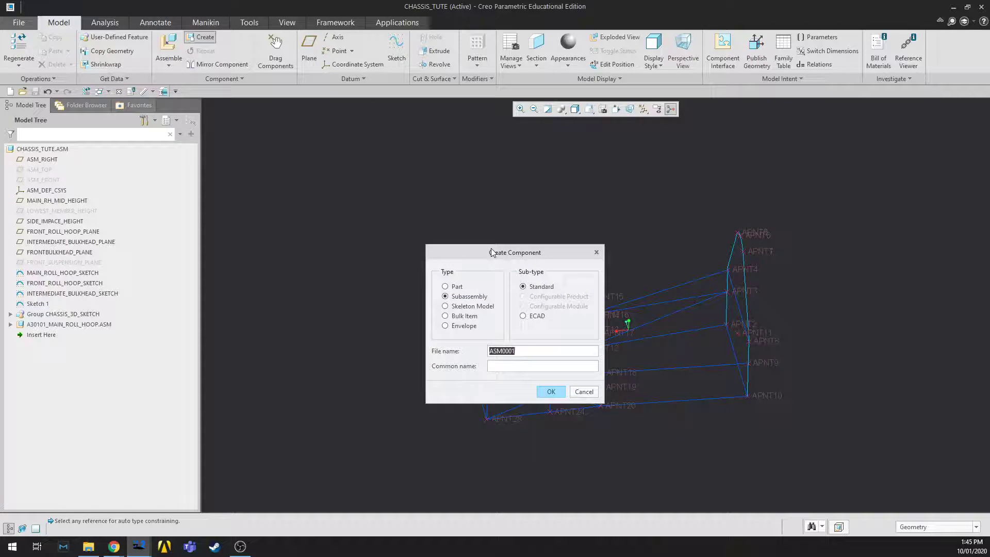
key(BackSpace)
text(A30102)
text(front_assembly)
key(Return)
Place the A30102 front subassembly in the chassis assembly with a Default constraint
click(935, 452)
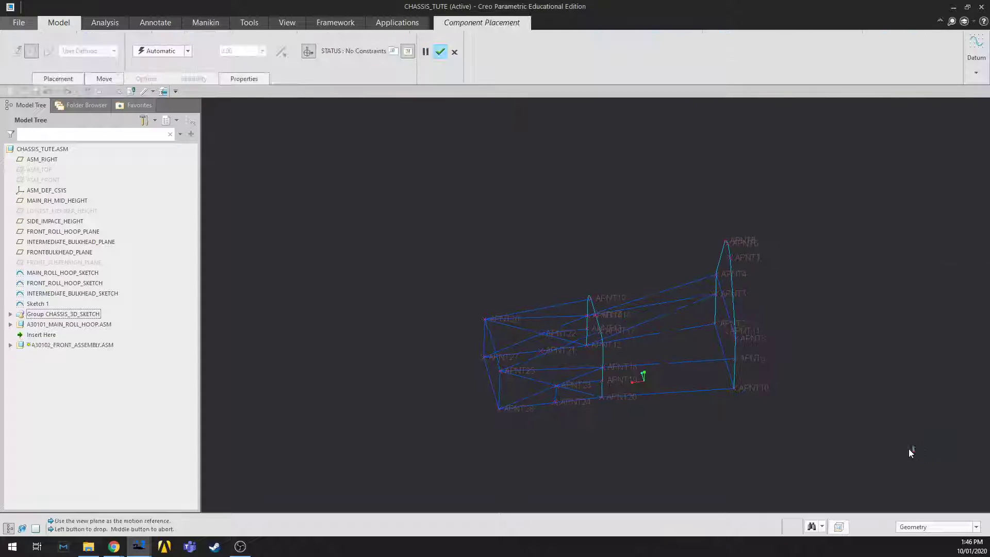
click(188, 50)
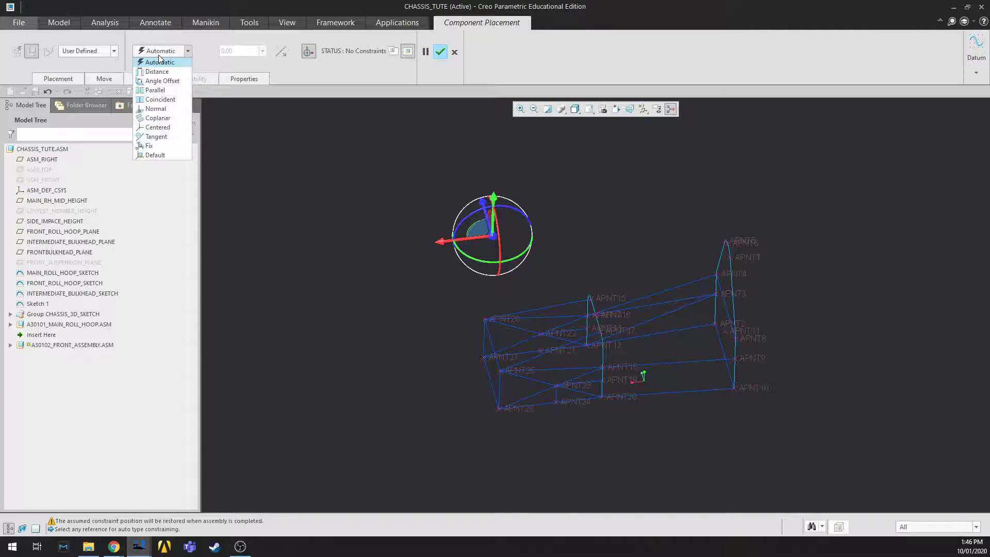
click(155, 155)
middle_click(541, 195)
scroll(683, 437, down, 2)
scroll(690, 426, up, 4)
middle_drag(691, 432, 676, 407)
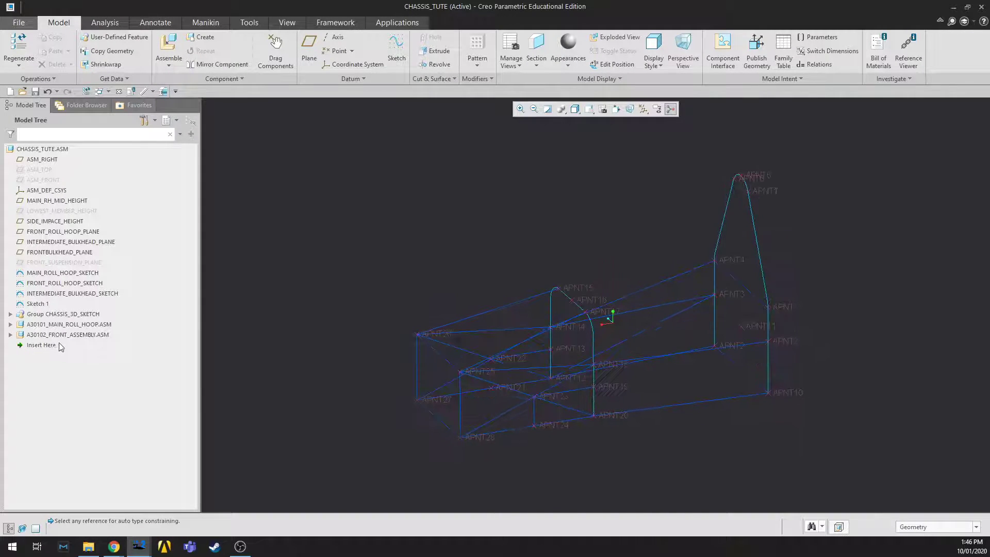
click(69, 325)
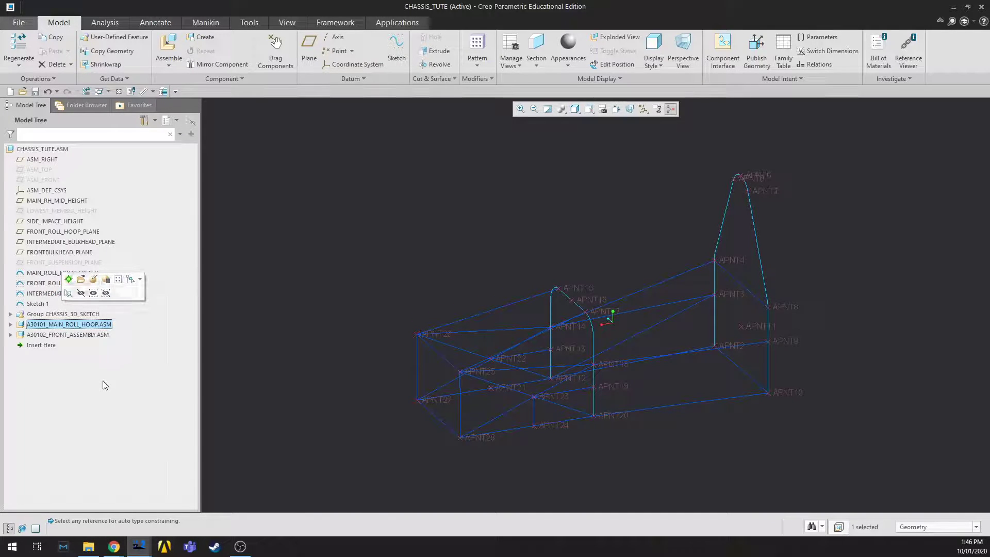
click(42, 149)
click(415, 238)
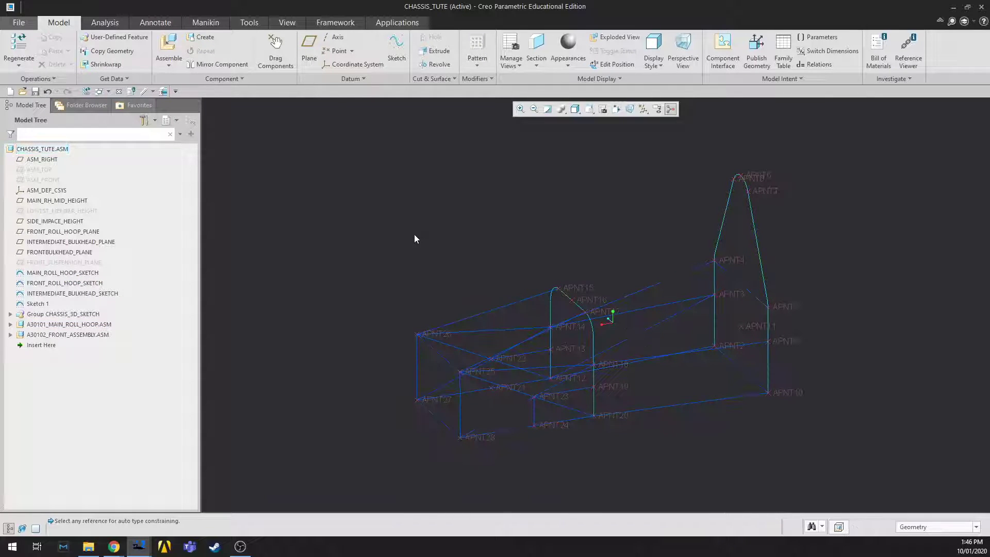
click(58, 152)
click(287, 200)
scroll(472, 448, up, 1)
scroll(596, 428, down, 2)
middle_drag(602, 424, 617, 411)
Activate the A30101_MAIN_ROLL_HOOP subassembly and check its contents in the model tree
click(85, 324)
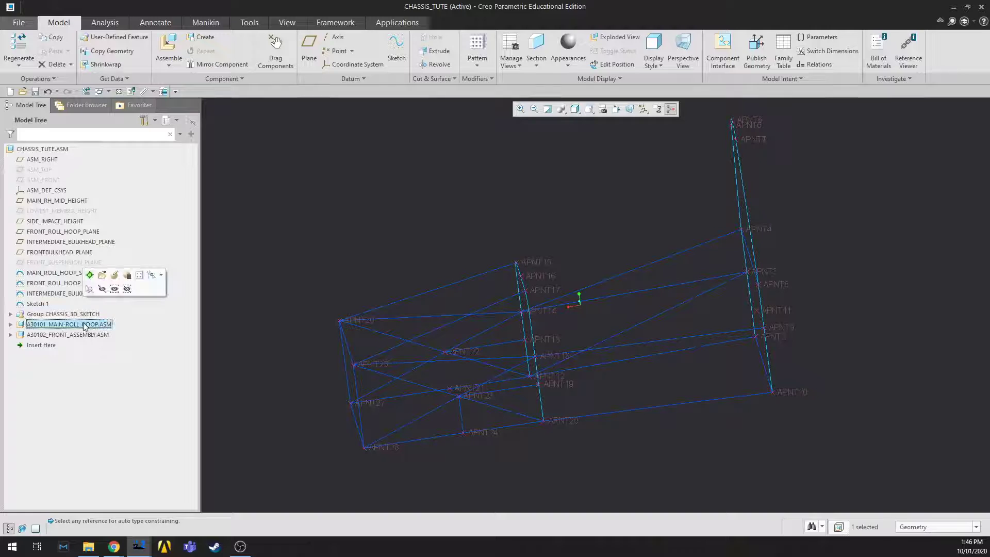
mouse_move(420, 270)
middle_down()
mouse_move(508, 259)
mouse_move(493, 237)
mouse_move(426, 251)
middle_up()
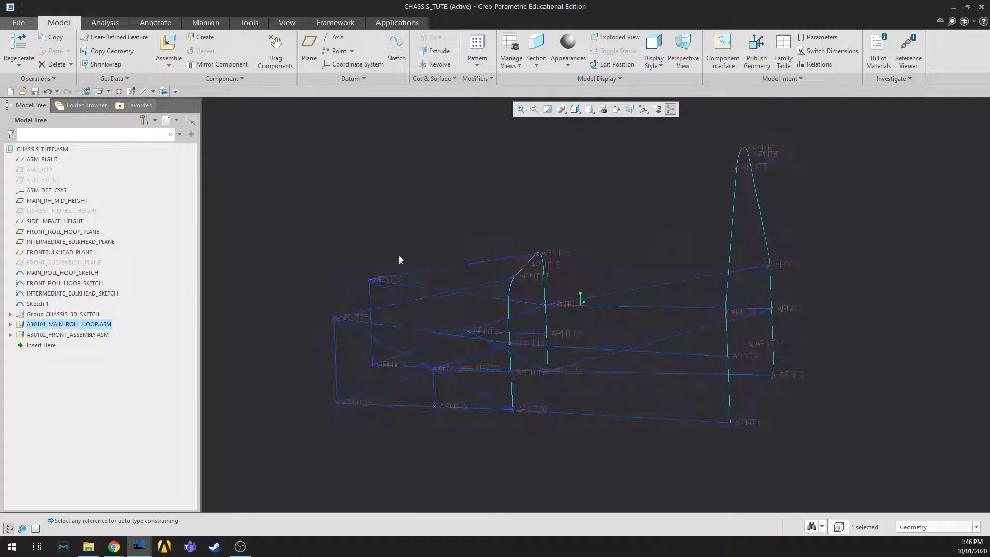
click(85, 326)
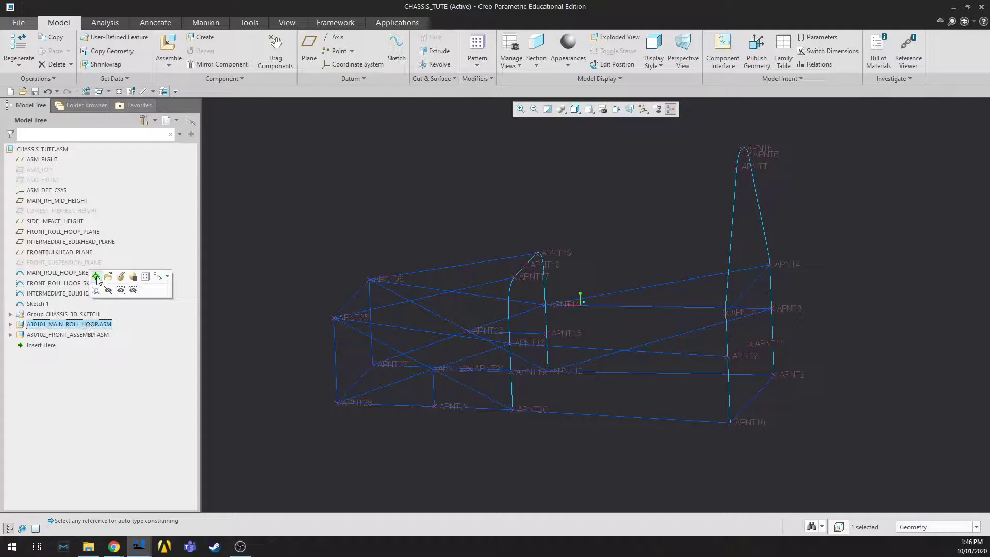
click(96, 277)
mouse_move(686, 407)
middle_down()
mouse_move(664, 400)
mouse_move(689, 403)
mouse_move(679, 403)
middle_up()
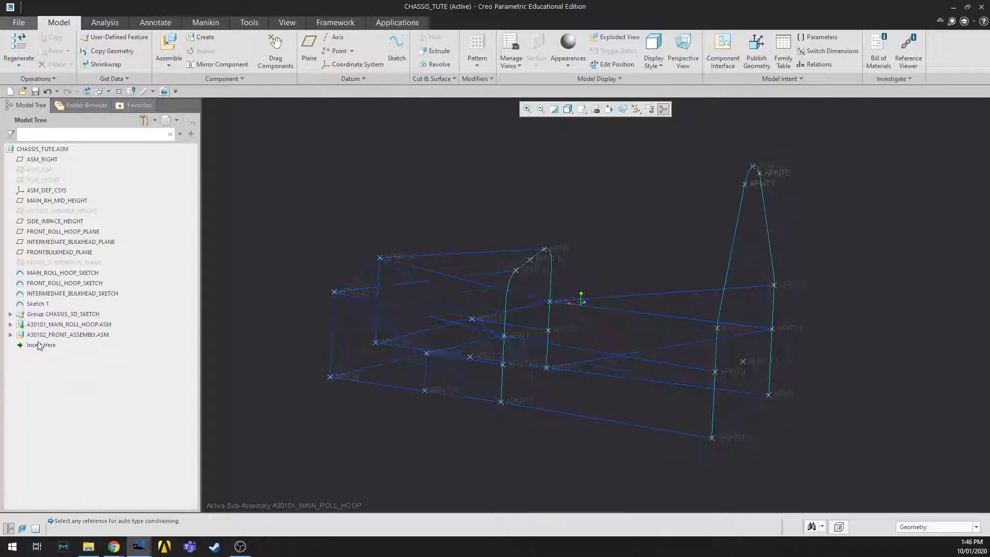
click(10, 325)
click(10, 325)
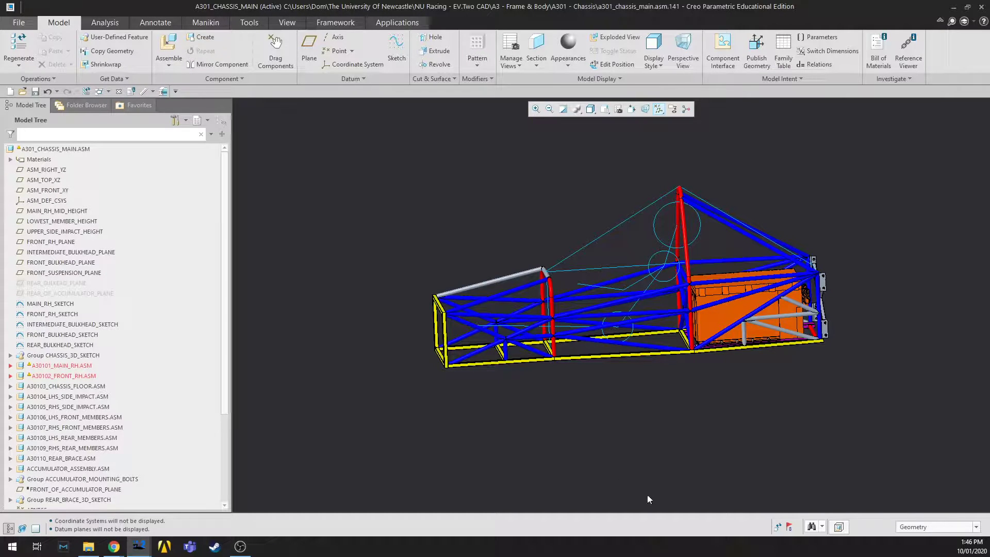
Activate the A30103_CHASSIS_FLOOR subassembly in the completed A301_CHASSIS_MAIN assembly
scroll(505, 375, up, 2)
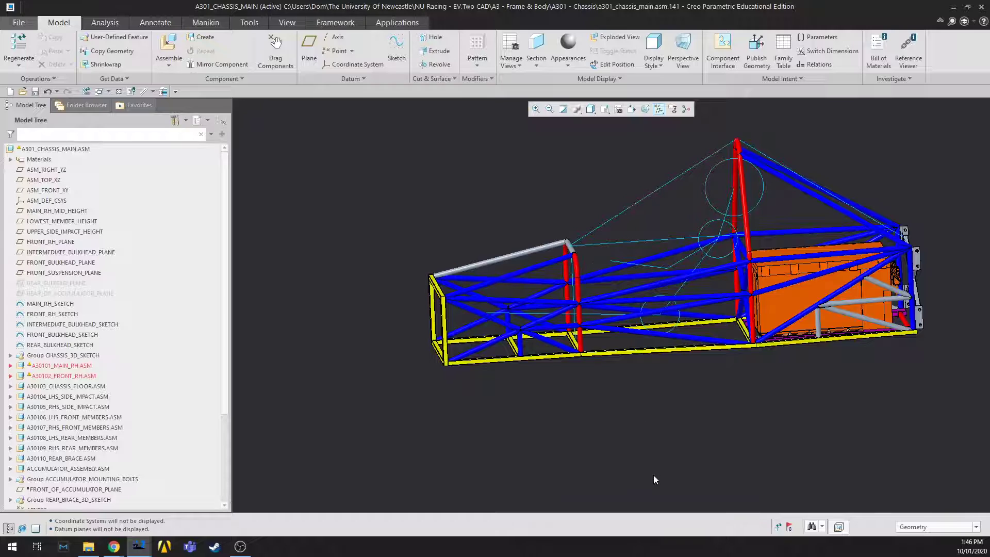
middle_drag(712, 380, 698, 330)
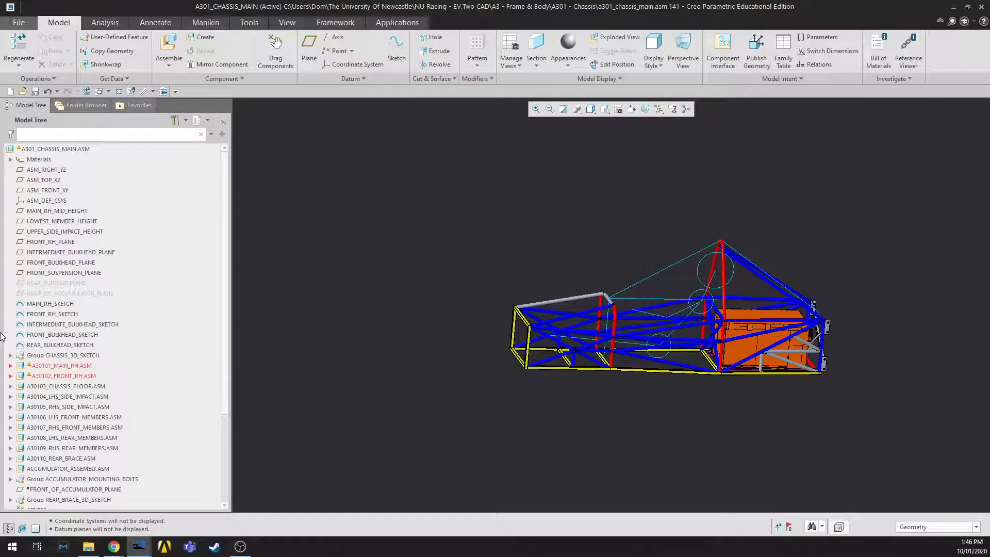
click(80, 388)
click(87, 341)
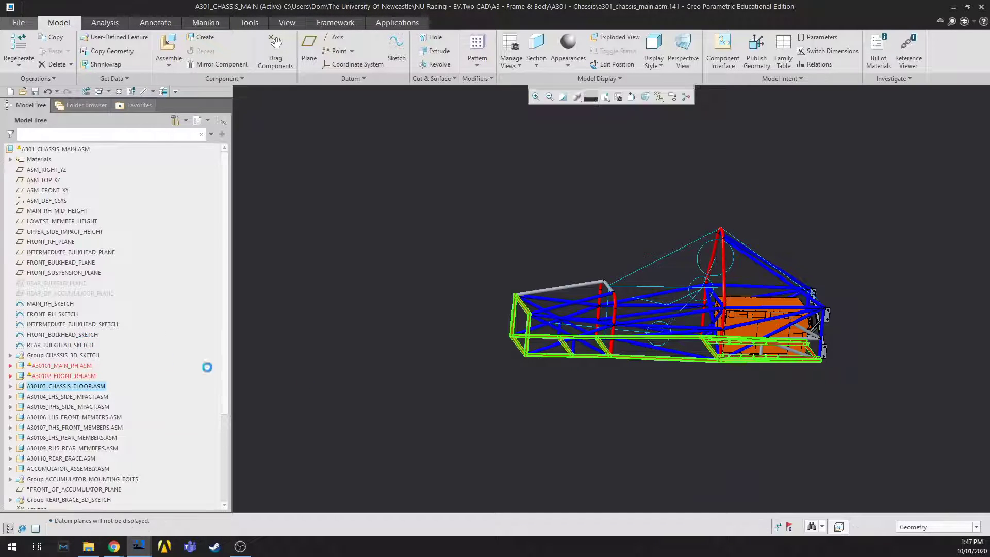
scroll(654, 387, down, 2)
middle_drag(697, 372, 529, 383)
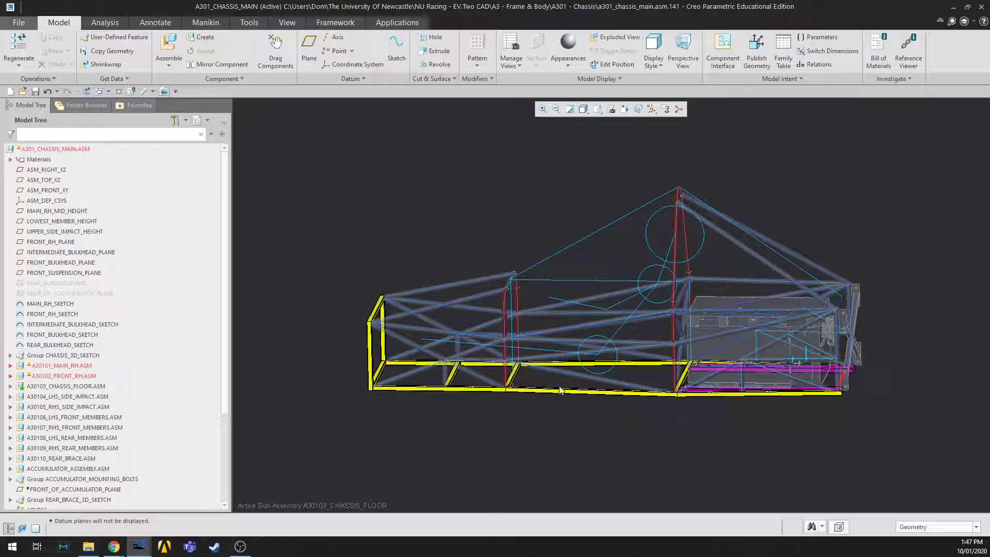
middle_drag(576, 390, 570, 399)
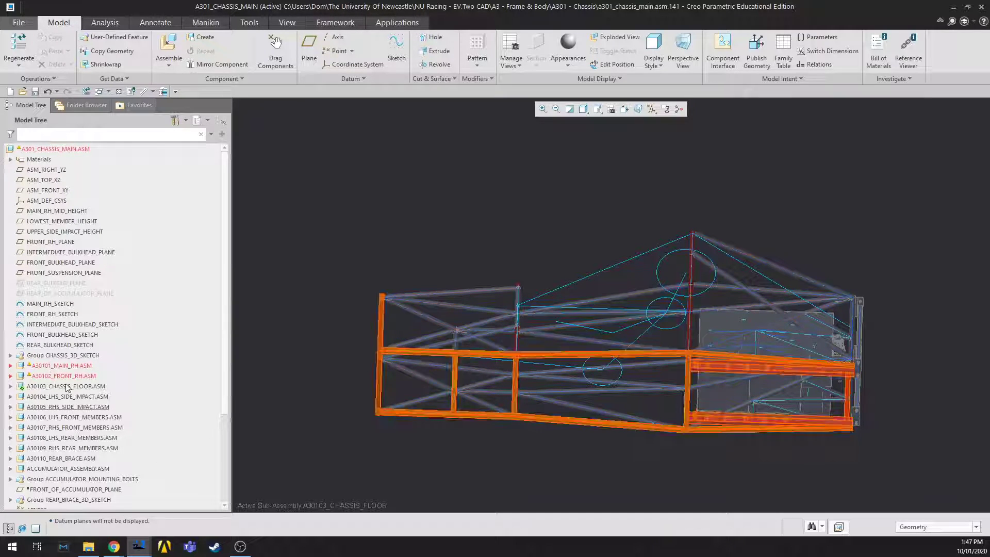
Expand the A30103_CHASSIS_FLOOR subassembly and examine how its tube, pipe and angle parts are listed in the model tree
click(10, 386)
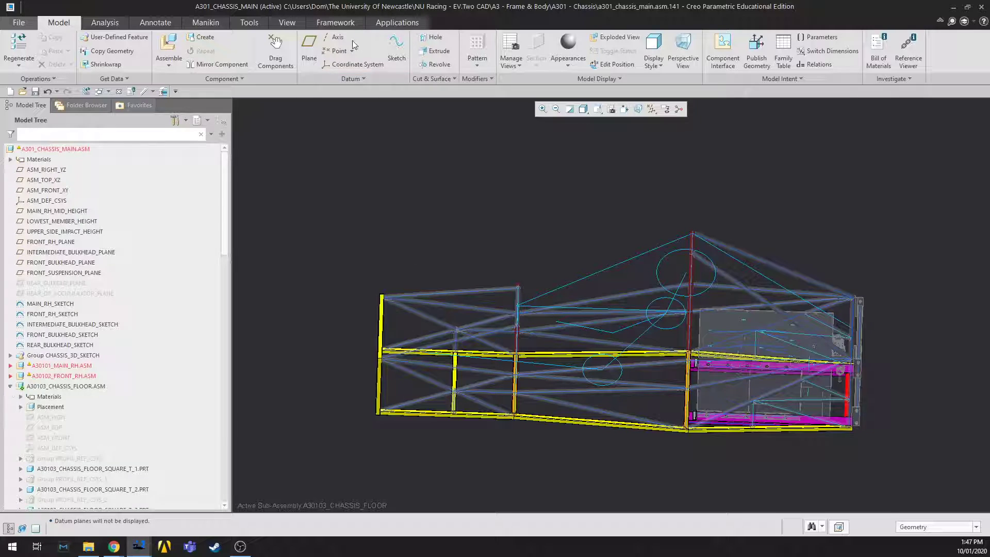
scroll(142, 371, down, 5)
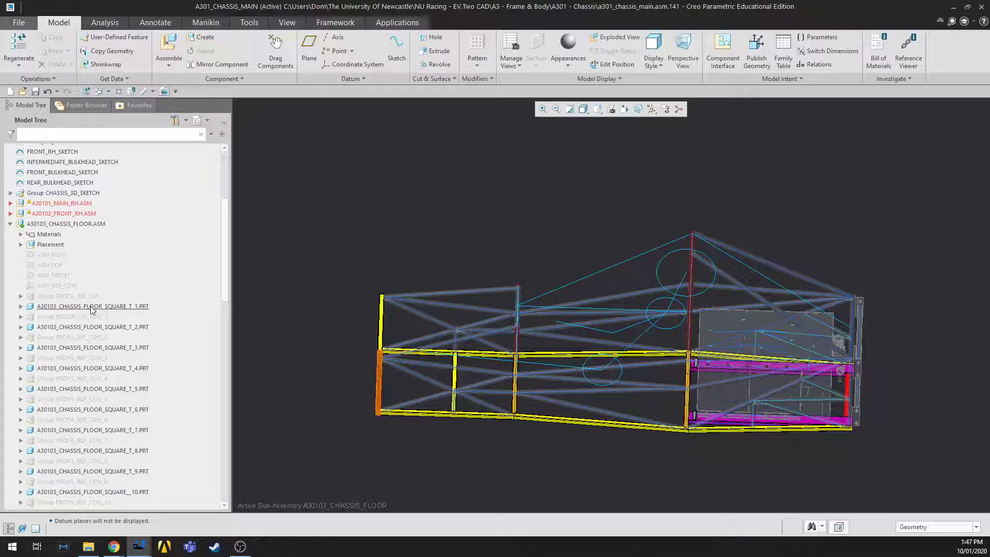
scroll(121, 337, down, 3)
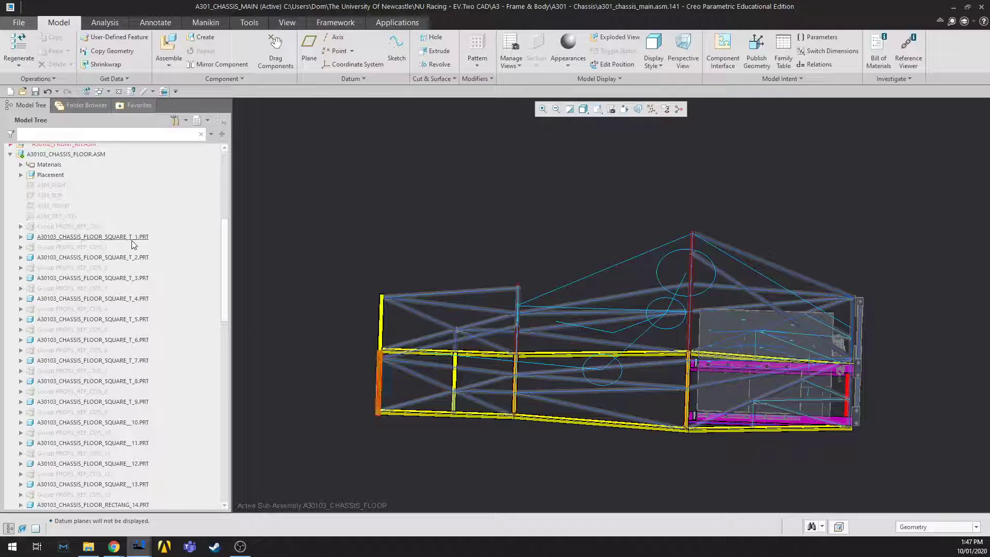
scroll(139, 243, down, 4)
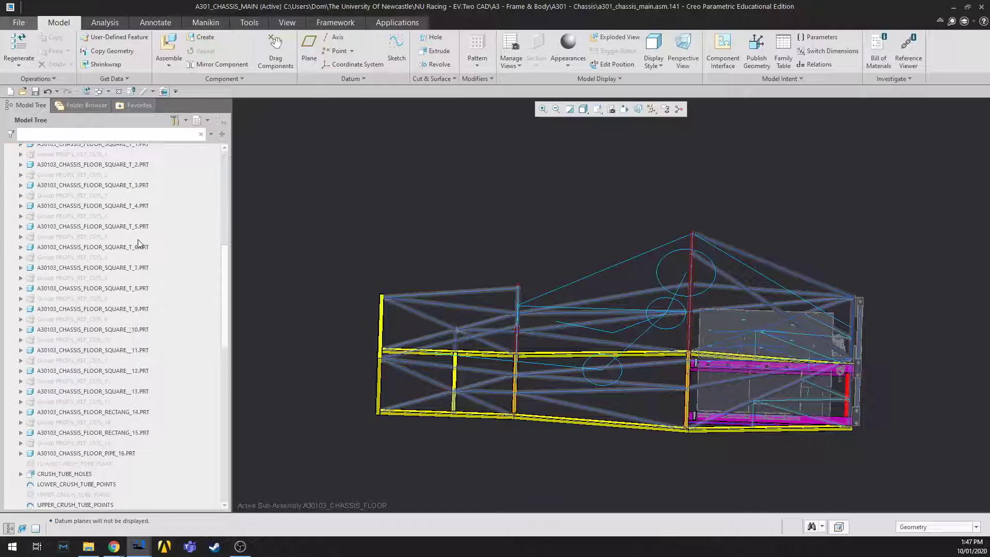
scroll(126, 435, down, 3)
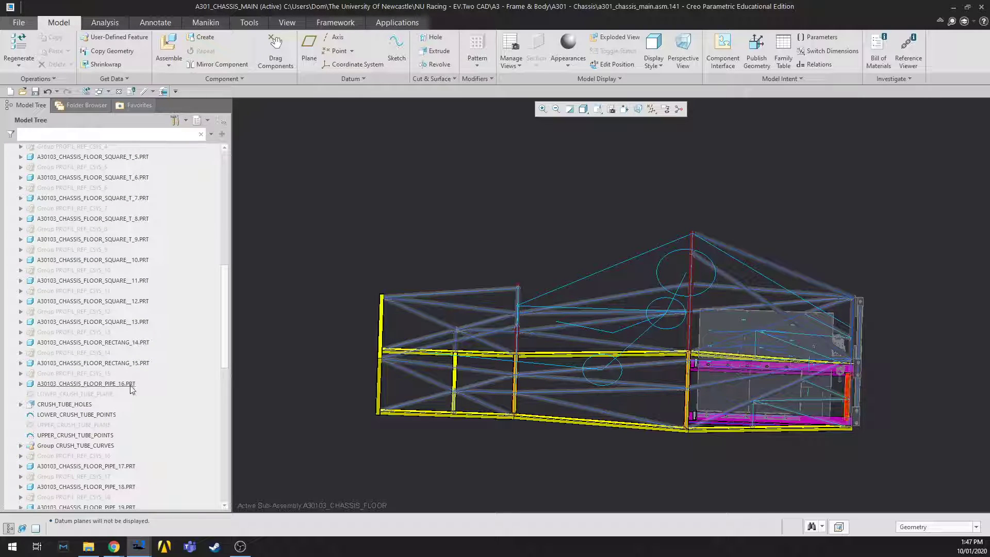
scroll(111, 392, down, 17)
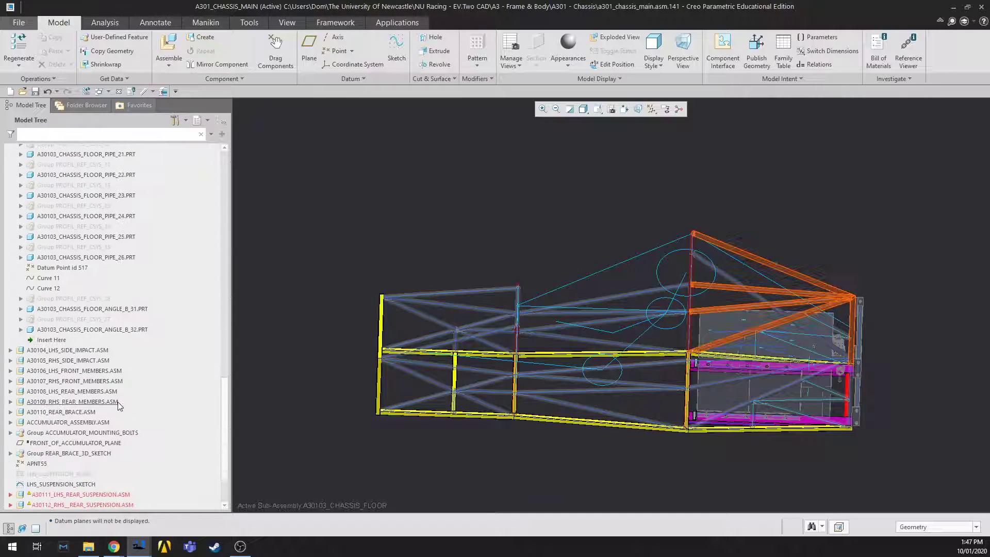
scroll(118, 366, up, 1)
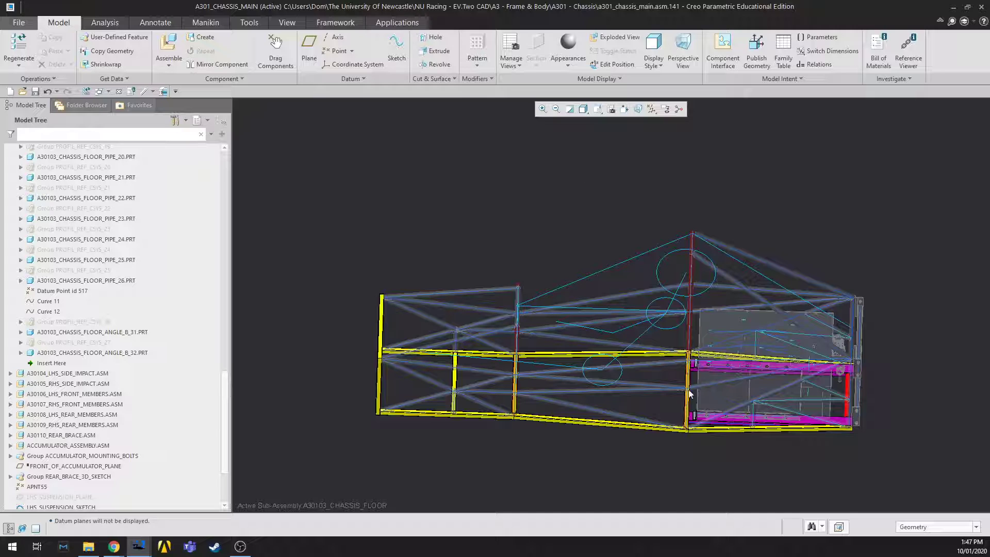
scroll(683, 380, up, 3)
scroll(115, 268, up, 10)
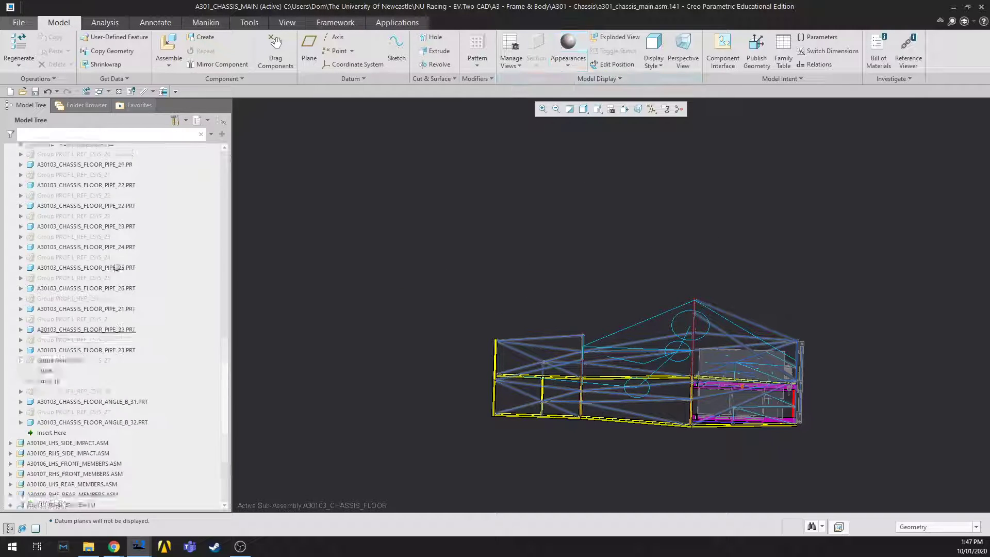
scroll(173, 254, up, 10)
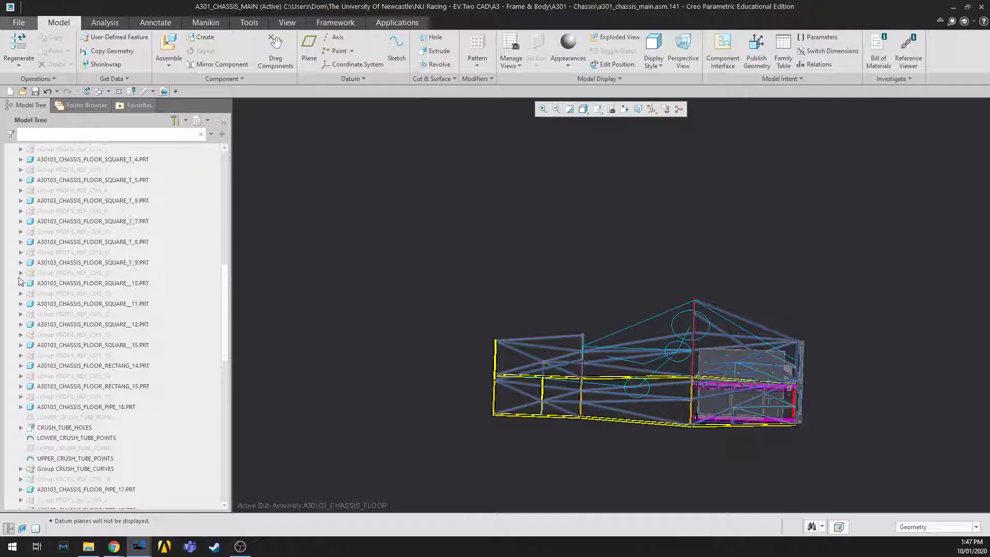
Examine the chassis floor's square tubes and their joints around the base of the front roll hoop
click(46, 249)
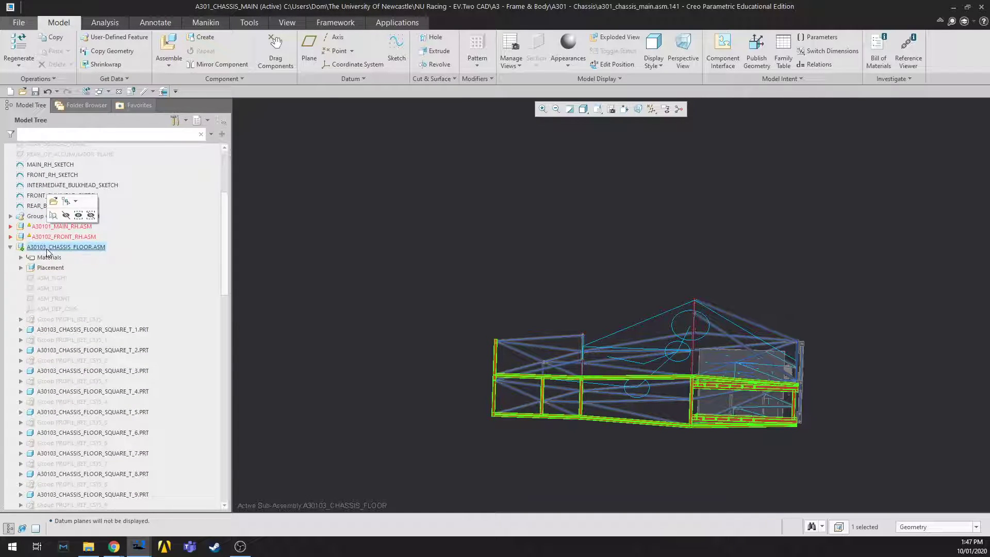
right_click(28, 251)
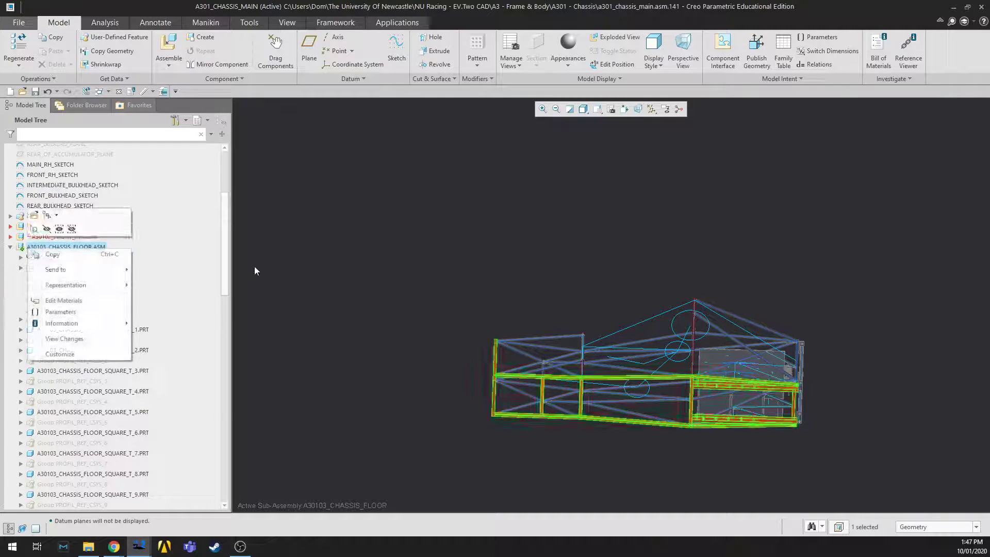
click(552, 434)
scroll(596, 456, up, 2)
middle_drag(640, 419, 612, 417)
scroll(546, 341, up, 2)
scroll(482, 404, up, 3)
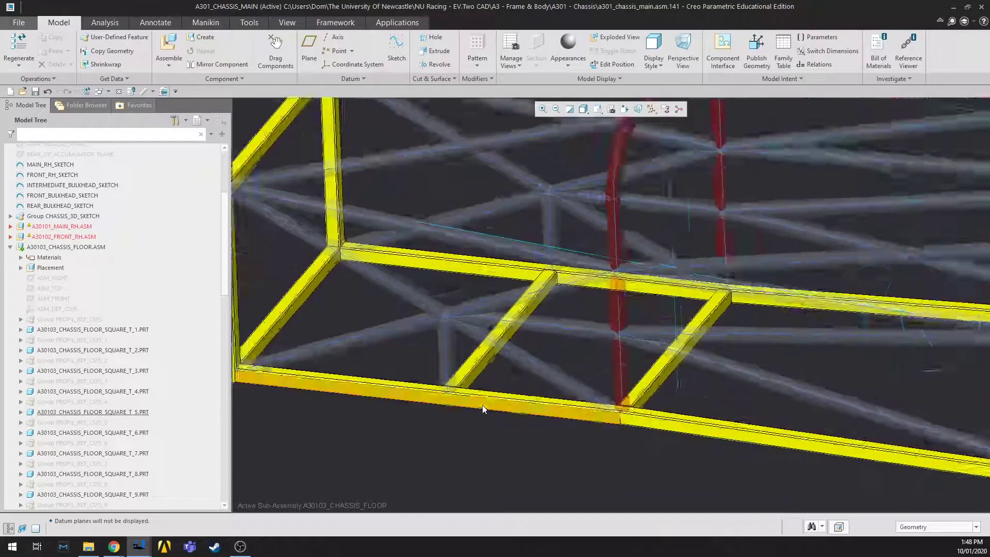
scroll(466, 405, down, 3)
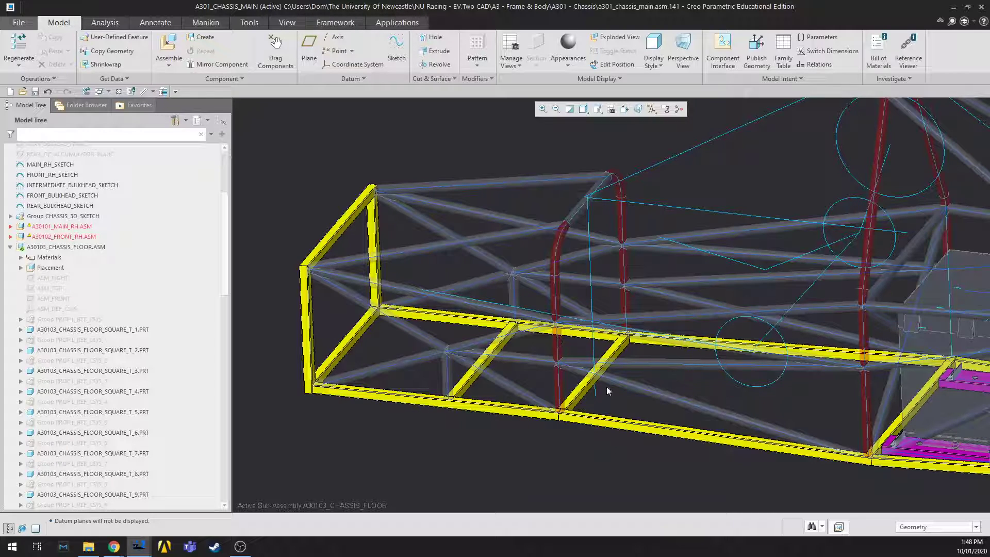
scroll(557, 415, up, 4)
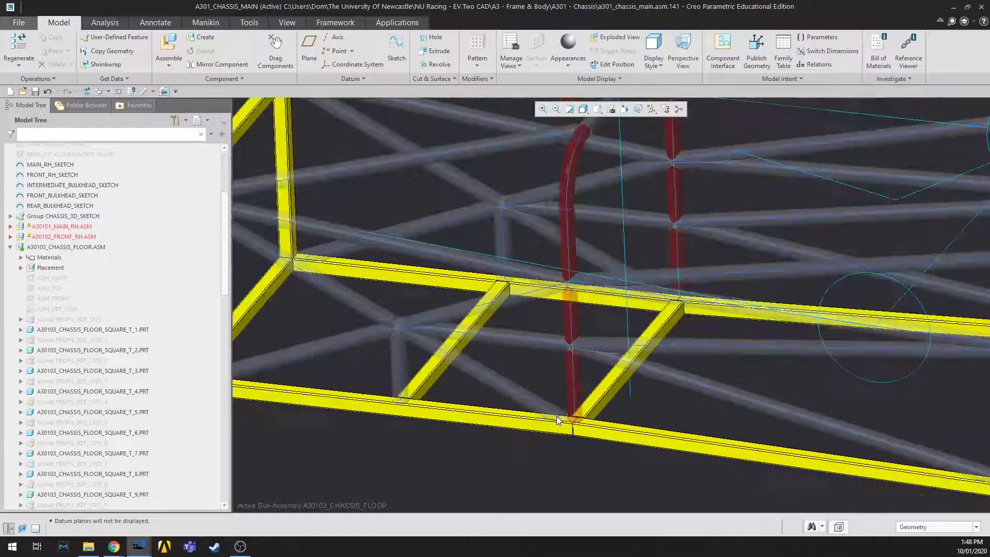
scroll(556, 416, down, 2)
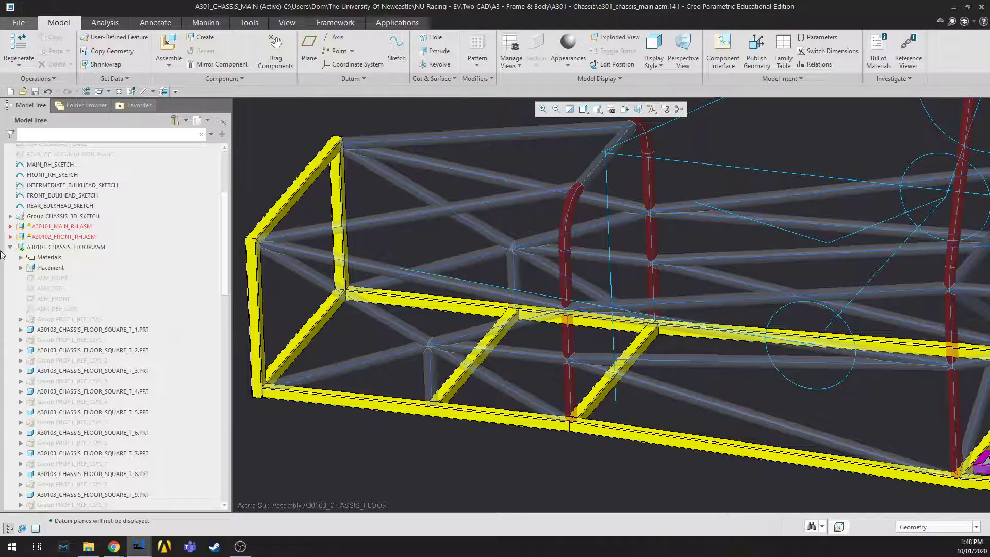
Reactivate the top-level A301_CHASSIS_MAIN assembly and bring the whole chassis into view
scroll(11, 253, up, 5)
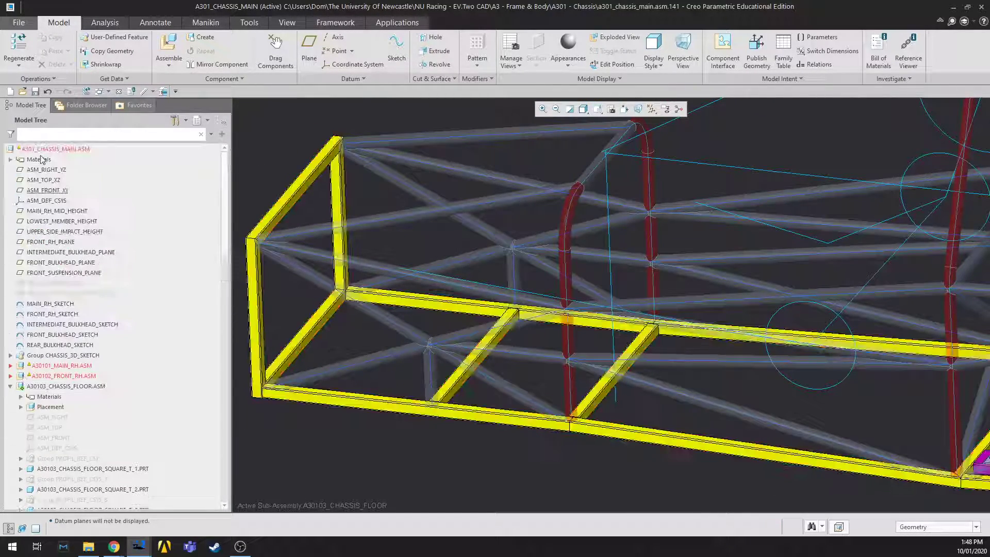
click(55, 148)
click(46, 103)
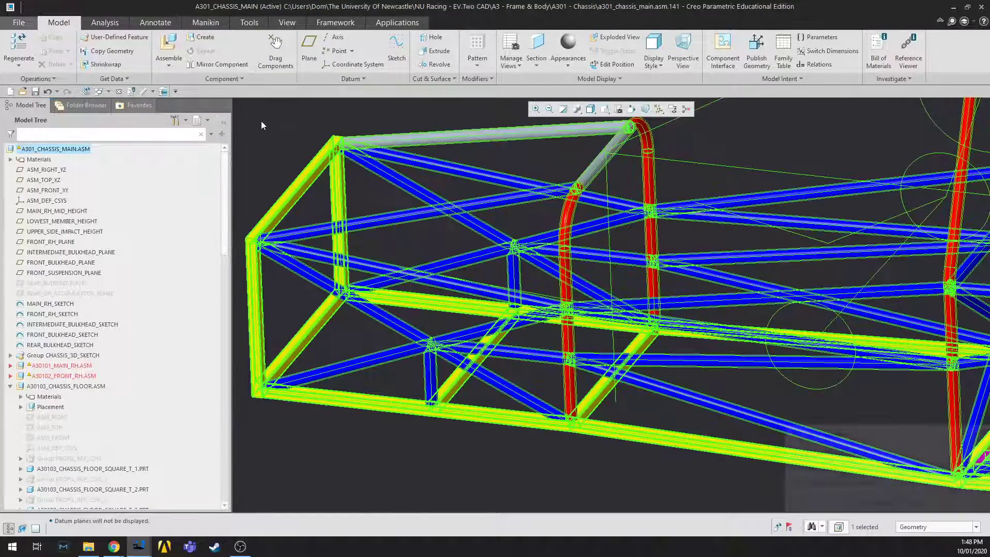
click(261, 121)
scroll(477, 276, down, 6)
scroll(539, 230, up, 5)
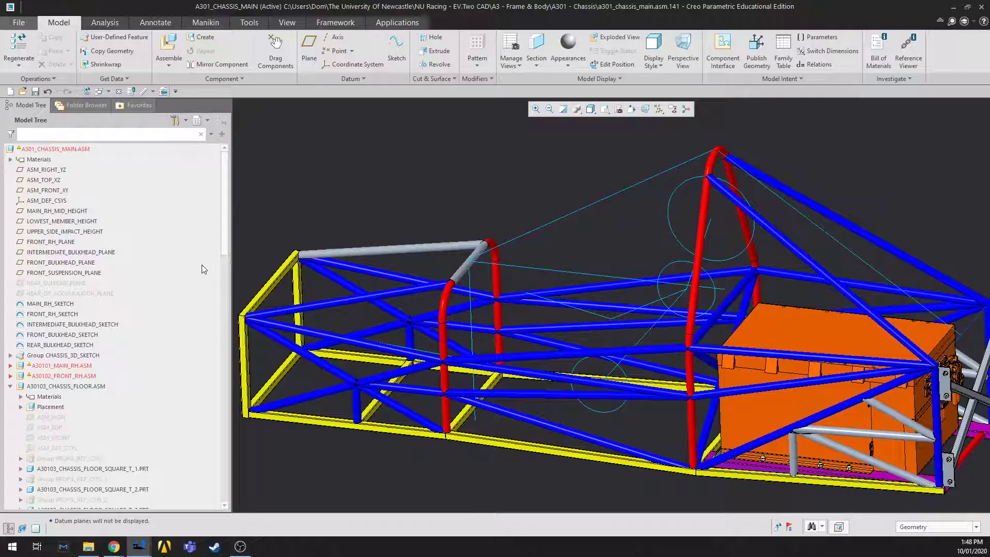
scroll(715, 178, up, 3)
Return to the CHASSIS_TUTE assembly and check the A30101_MAIN_ROLL_HOOP and A30102_FRONT_ASSEMBLY subassemblies, keeping A30101_MAIN_ROLL_HOOP active
drag(731, 5, 989, 111)
scroll(668, 443, up, 3)
mouse_move(698, 445)
middle_down()
mouse_move(654, 460)
mouse_move(695, 440)
middle_up()
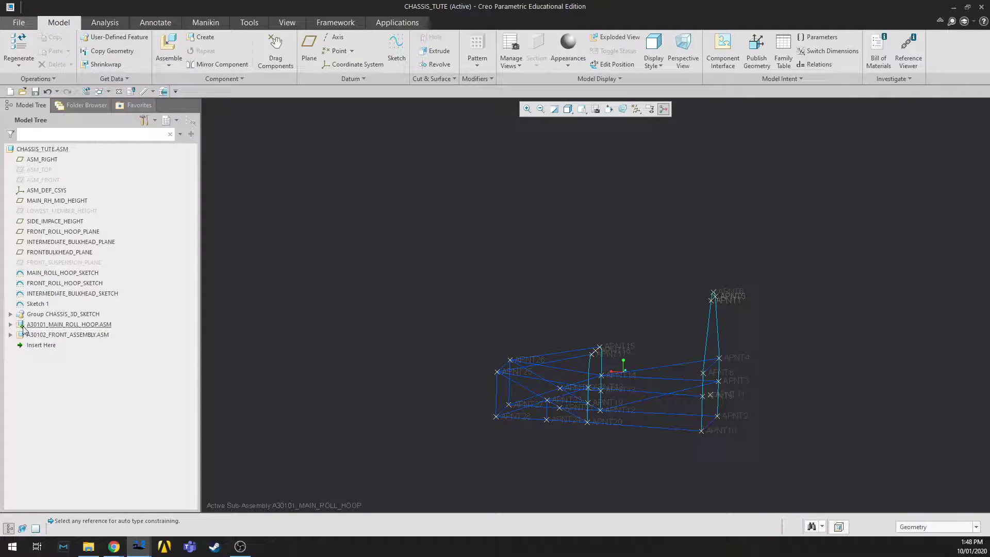
mouse_move(696, 410)
middle_down()
mouse_move(725, 438)
mouse_move(706, 411)
mouse_move(639, 382)
mouse_move(680, 393)
mouse_move(712, 384)
mouse_move(686, 368)
middle_up()
scroll(693, 381, up, 4)
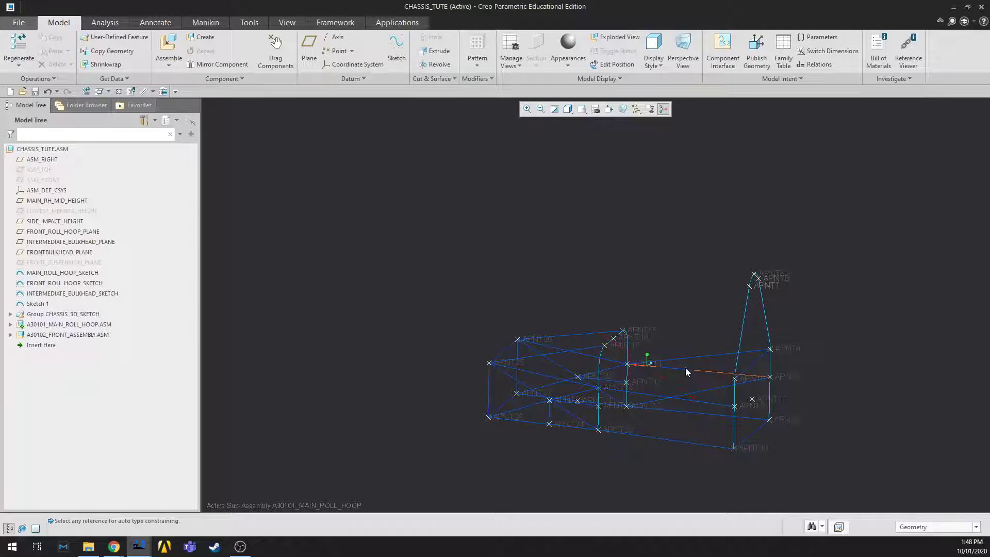
click(36, 326)
click(39, 335)
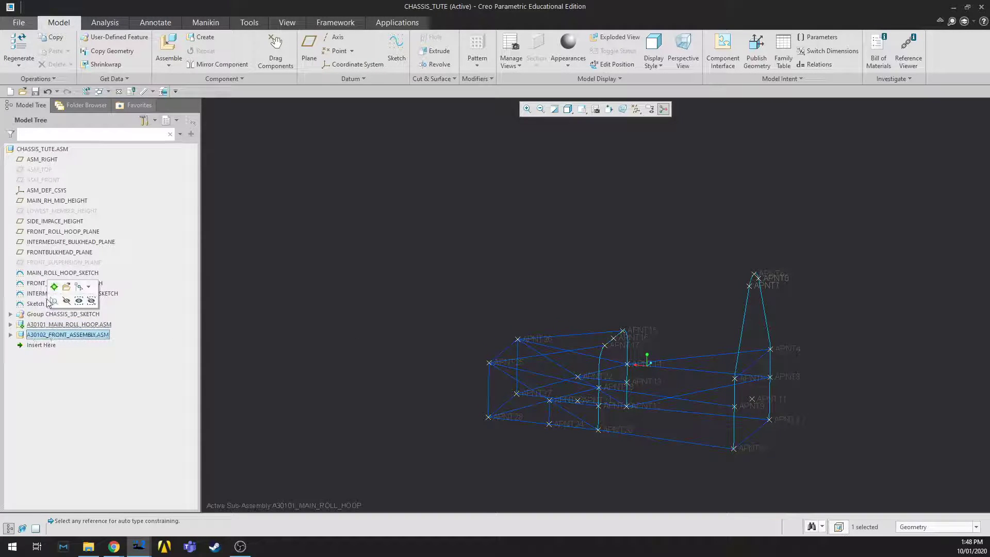
click(32, 325)
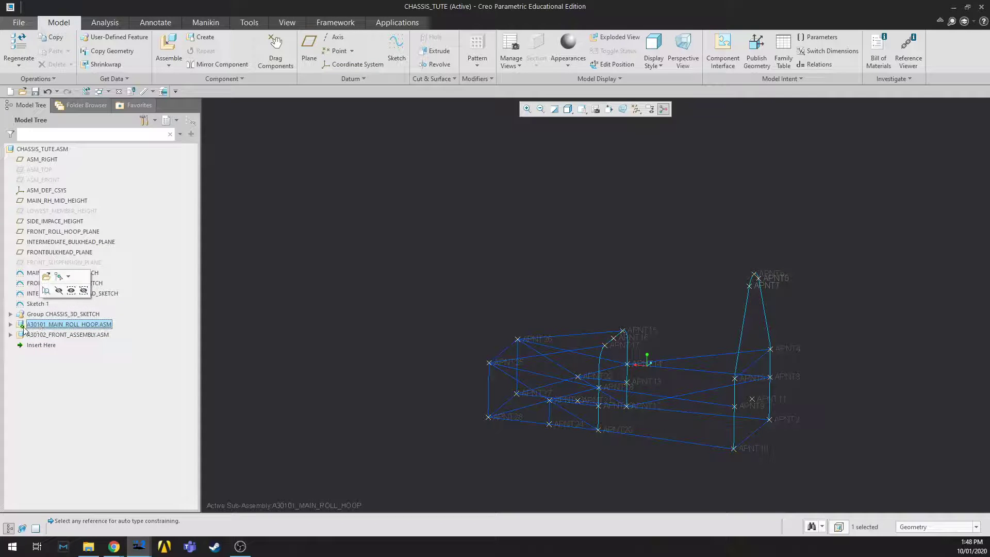
click(373, 347)
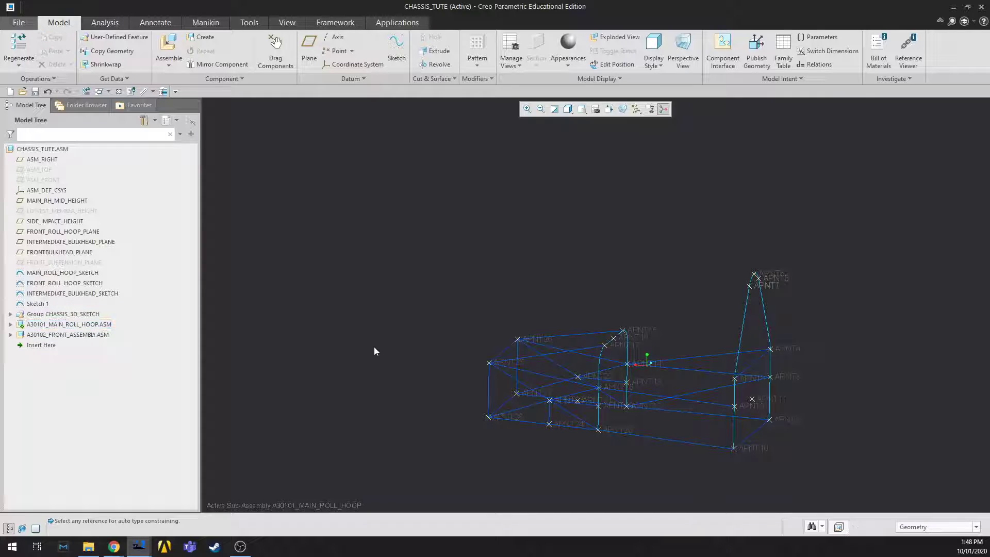
Start a new Framework profile using the Pipe section from the STEEL BEAMS MM library
click(333, 25)
scroll(602, 332, down, 2)
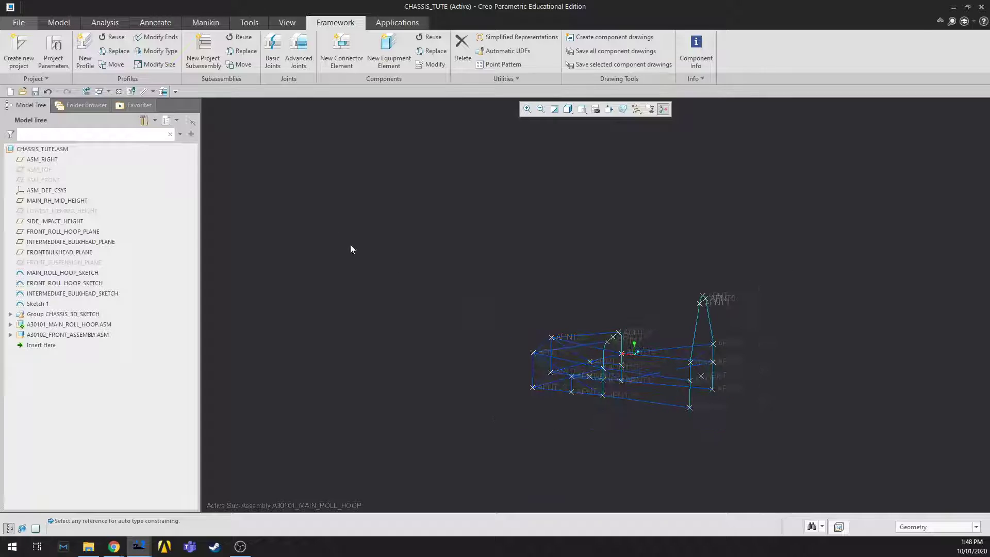
click(85, 51)
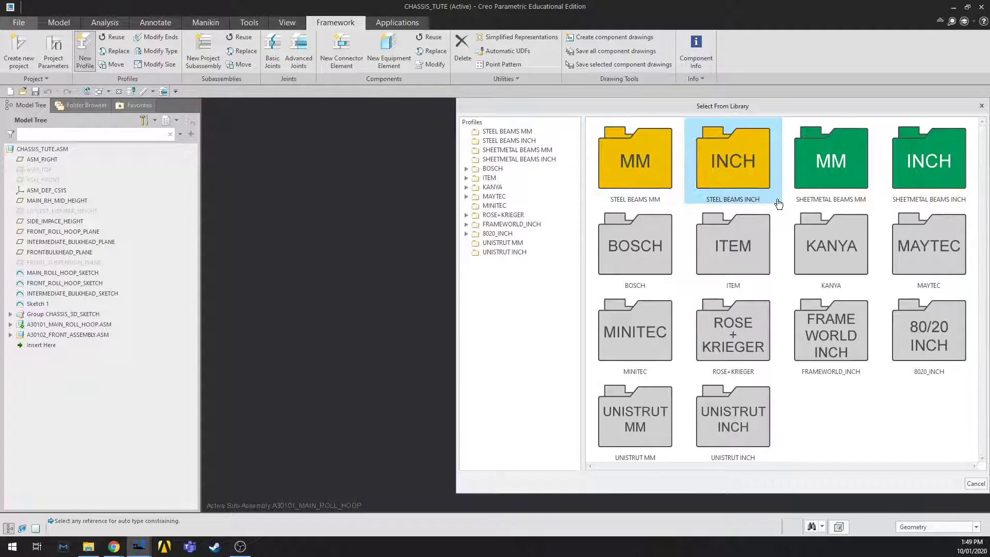
double_click(644, 170)
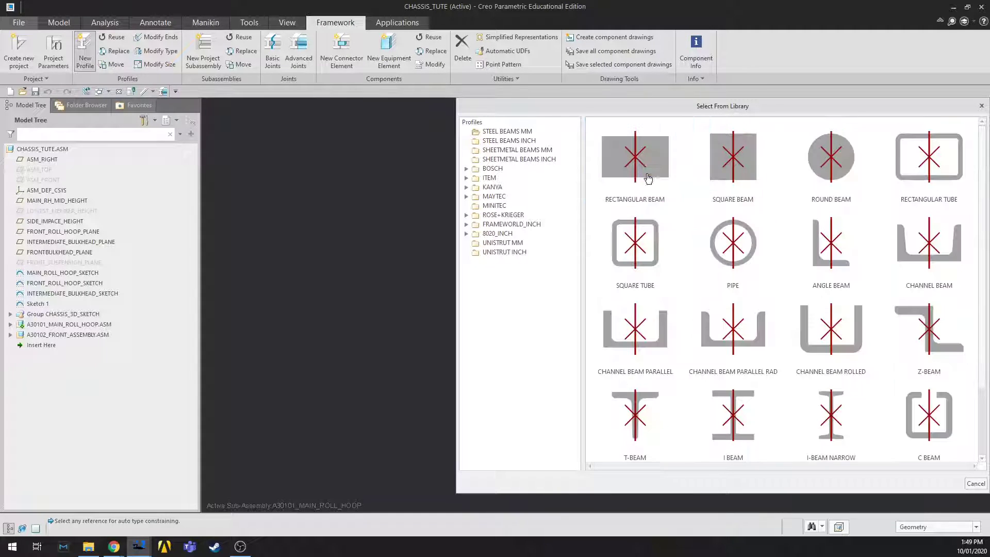
double_click(728, 261)
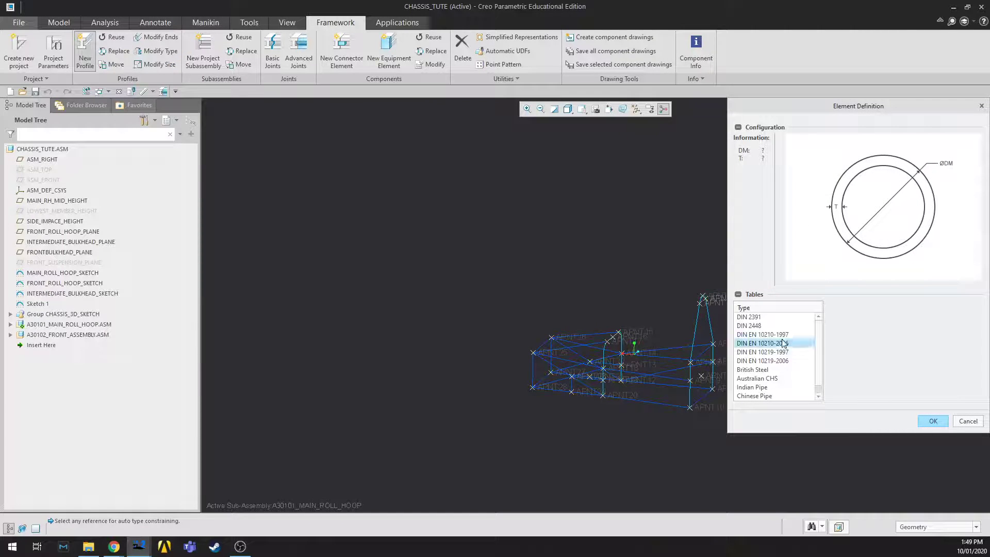
Set the pipe profile to the DIN 2391 standard in size 25x2.5
click(783, 344)
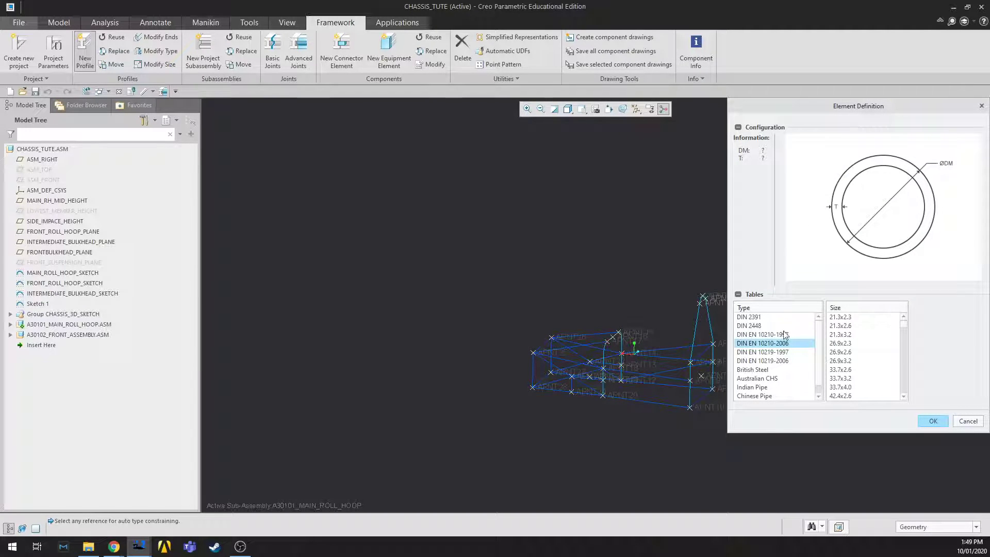
click(782, 333)
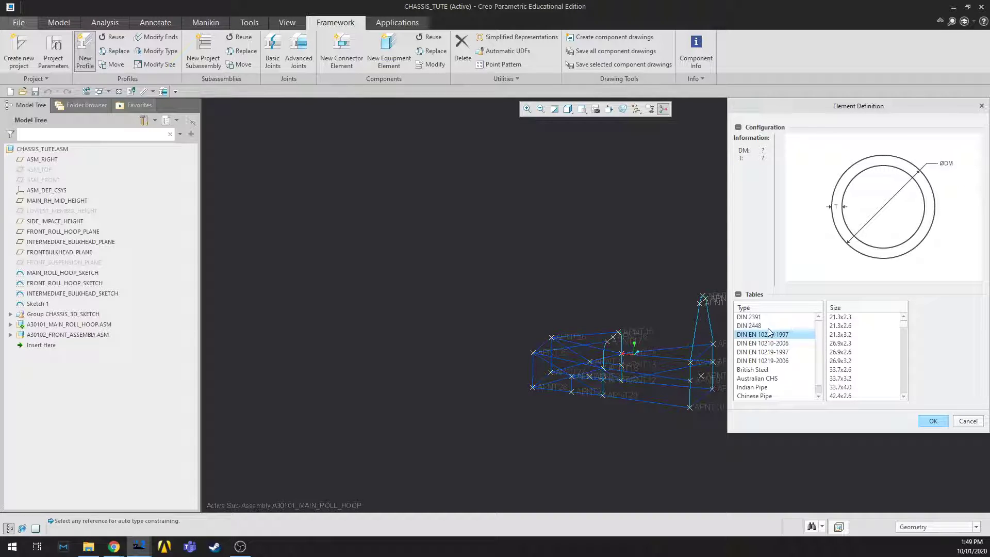
click(768, 325)
scroll(831, 352, down, 2)
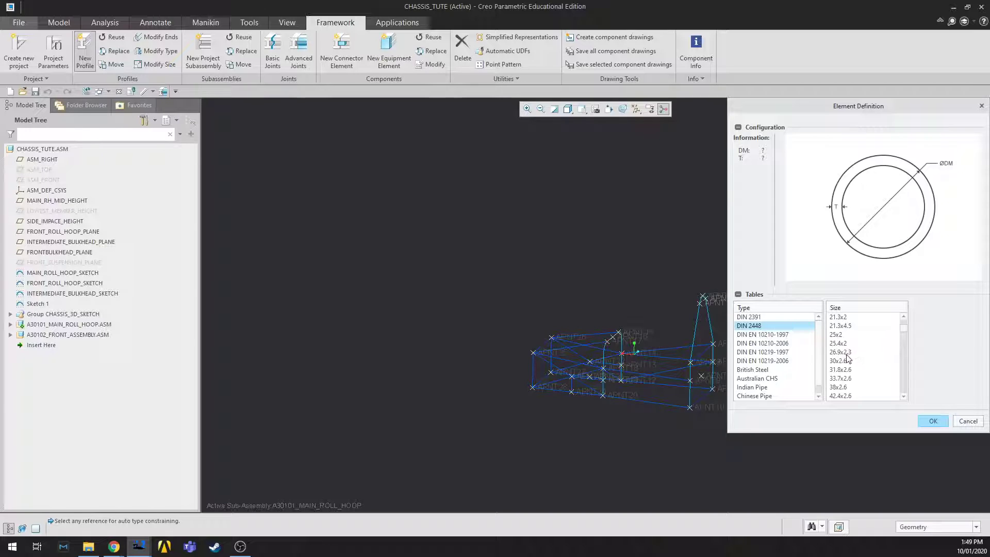
key(Up)
scroll(850, 373, down, 7)
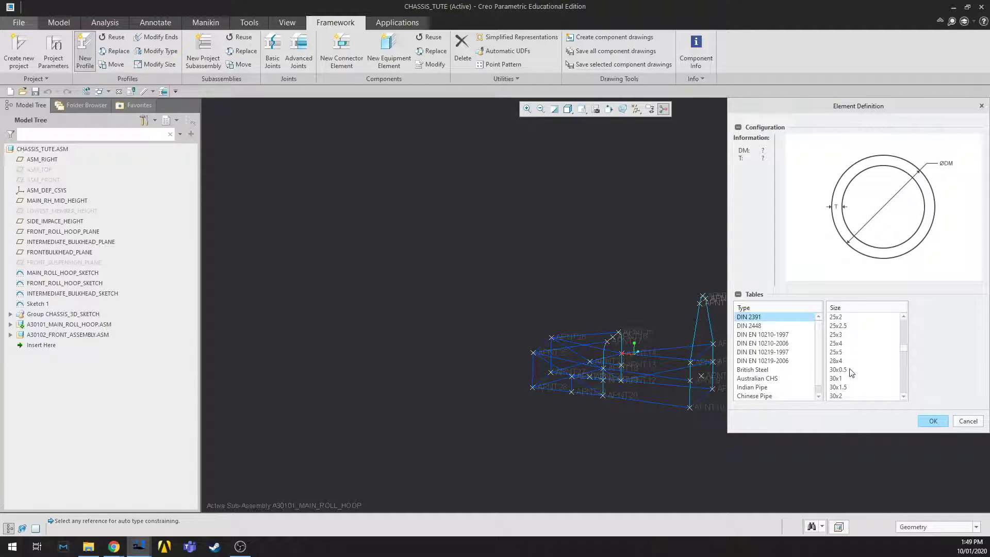
scroll(855, 348, up, 1)
click(841, 353)
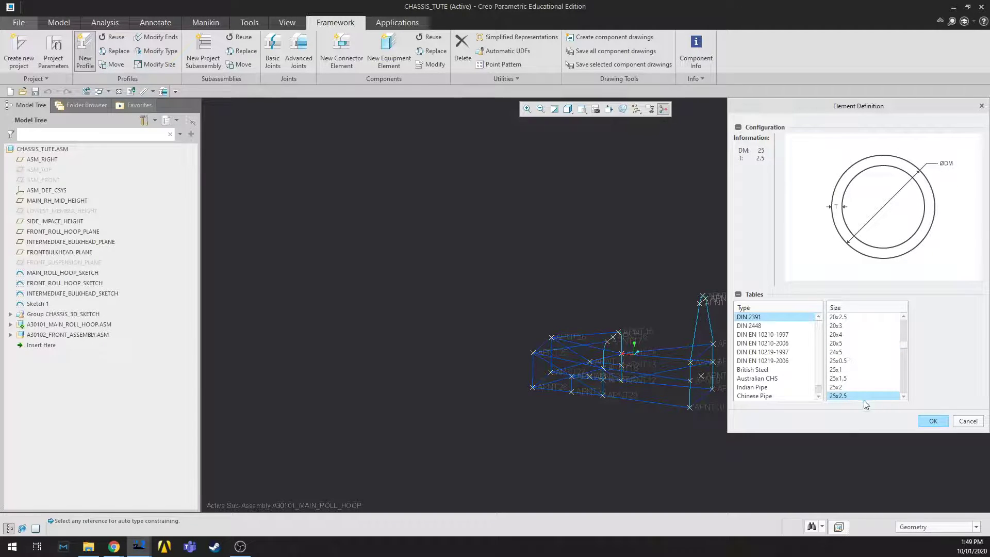
click(934, 422)
Proceed to positioning the pipe profile and define the project name as A30101
click(904, 362)
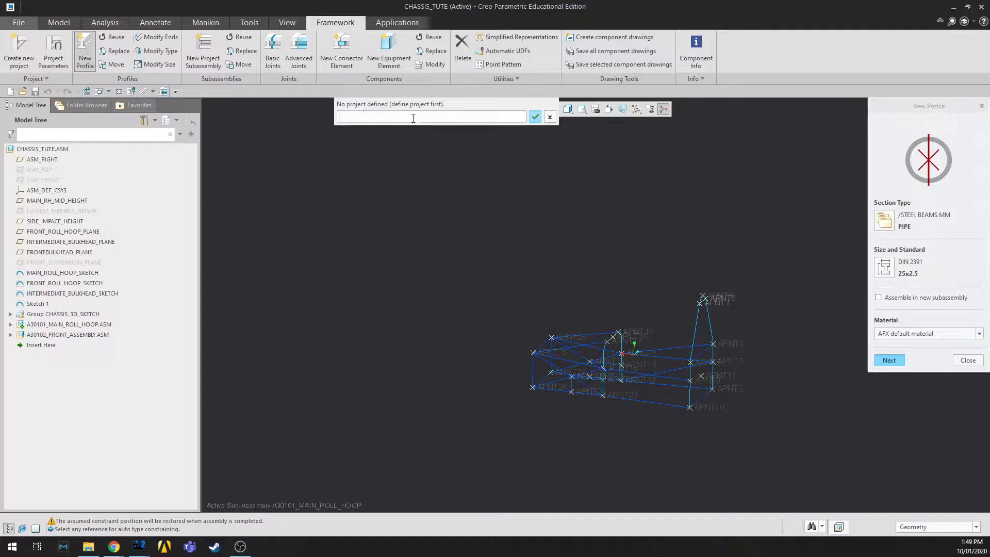
text(30101)
key(Return)
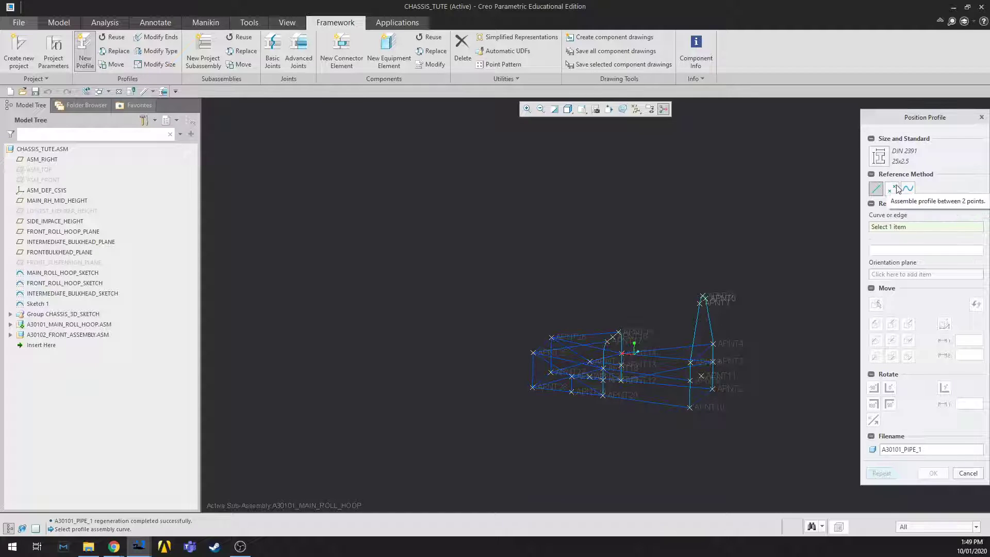
Try to place the pipe as a straight profile on one lower leg segment of the main roll hoop sketch
drag(904, 126, 884, 141)
scroll(712, 376, up, 4)
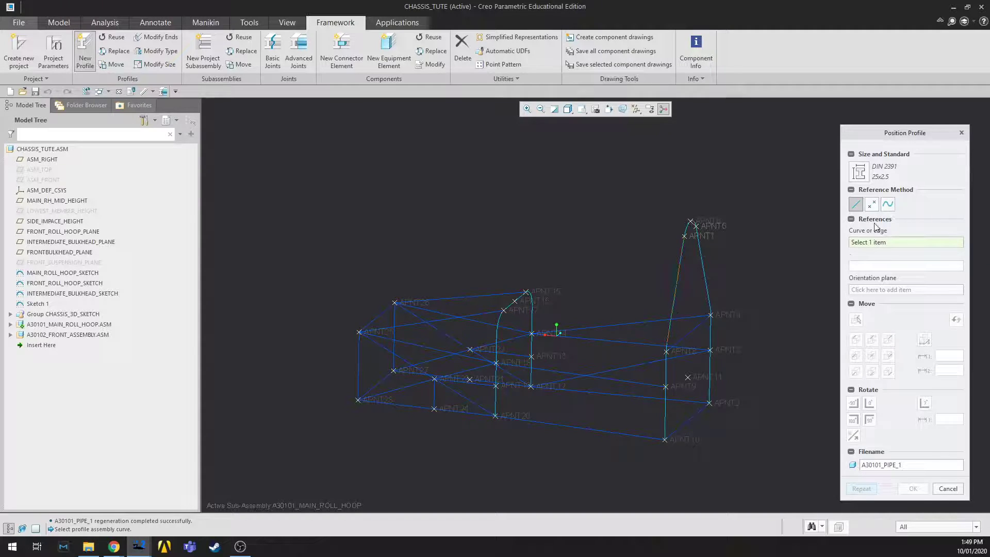
scroll(747, 347, up, 1)
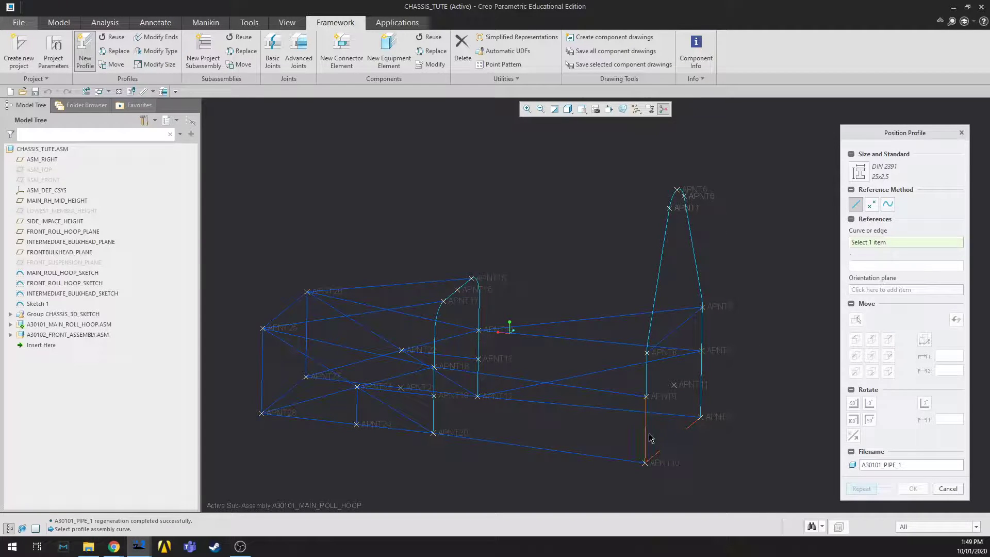
click(649, 438)
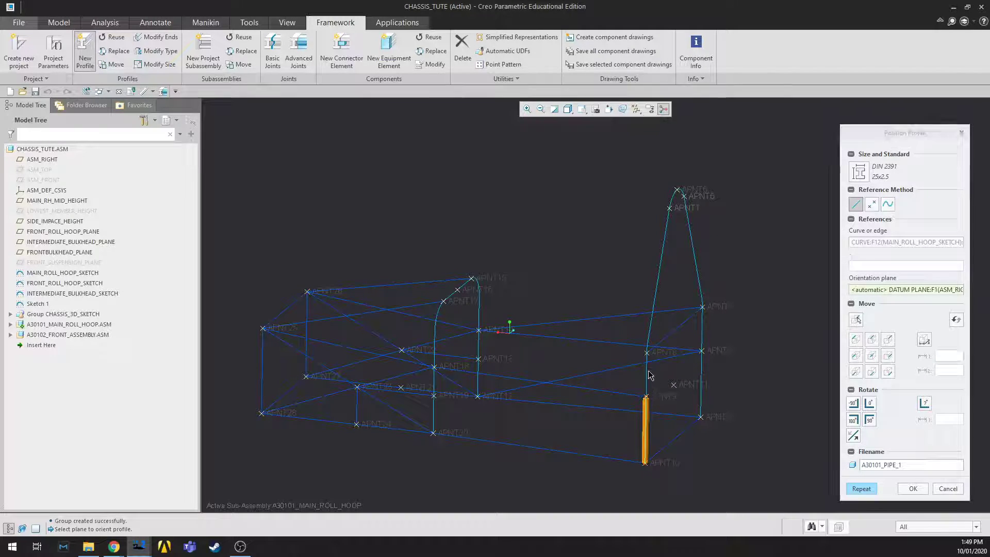
middle_drag(707, 380, 684, 363)
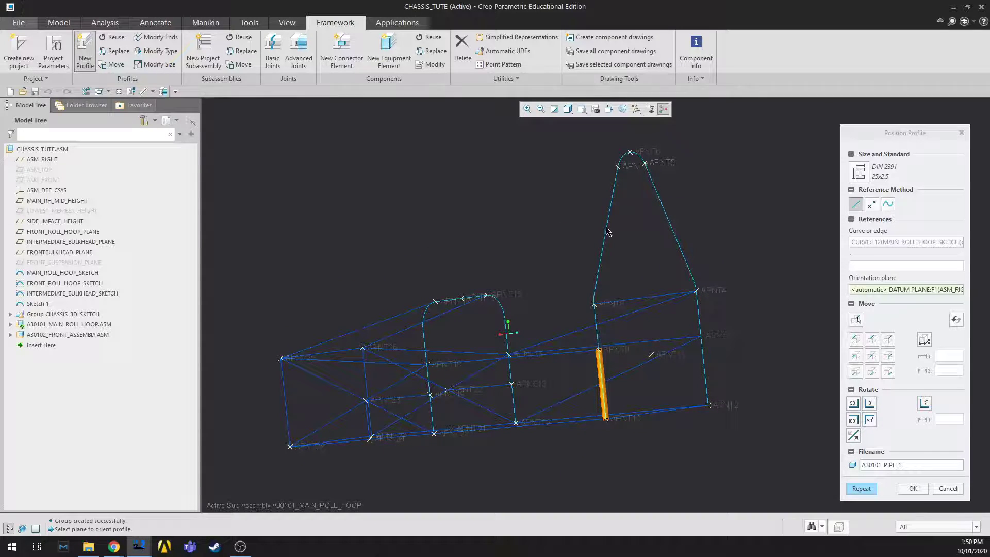
click(948, 489)
Try to place the pipe as a bent profile around the main roll hoop sketch, from one lower leg segment to the other
click(890, 361)
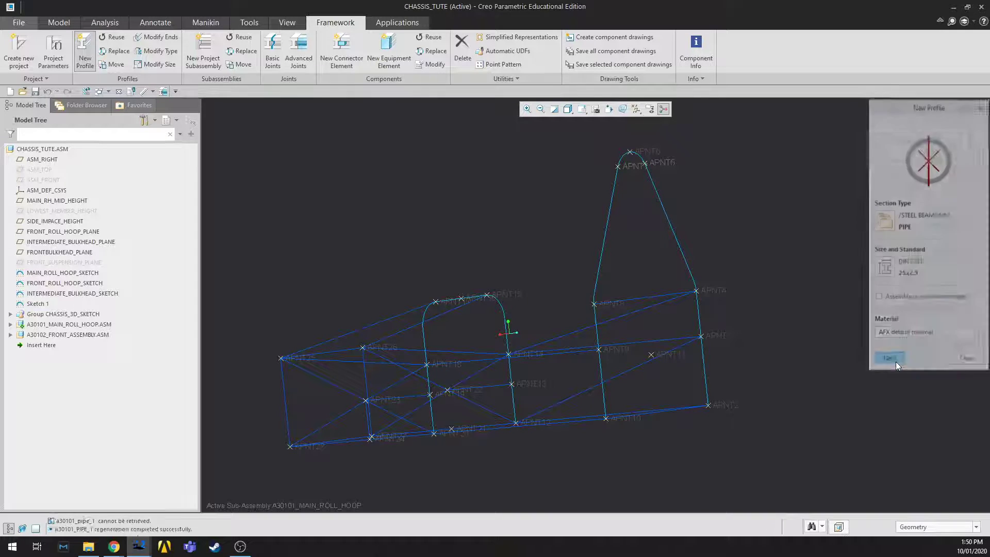
click(887, 205)
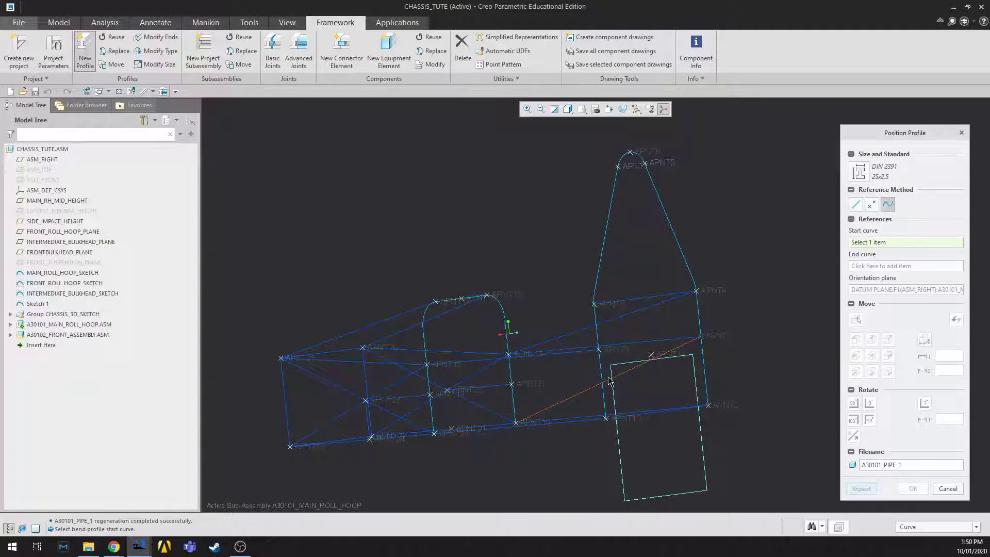
click(605, 396)
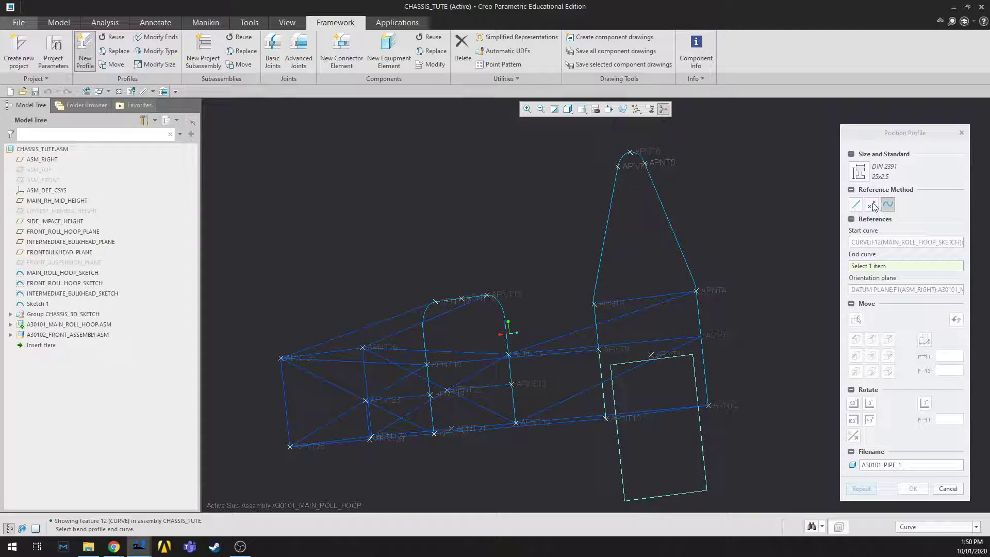
click(706, 375)
middle_drag(711, 235, 623, 377)
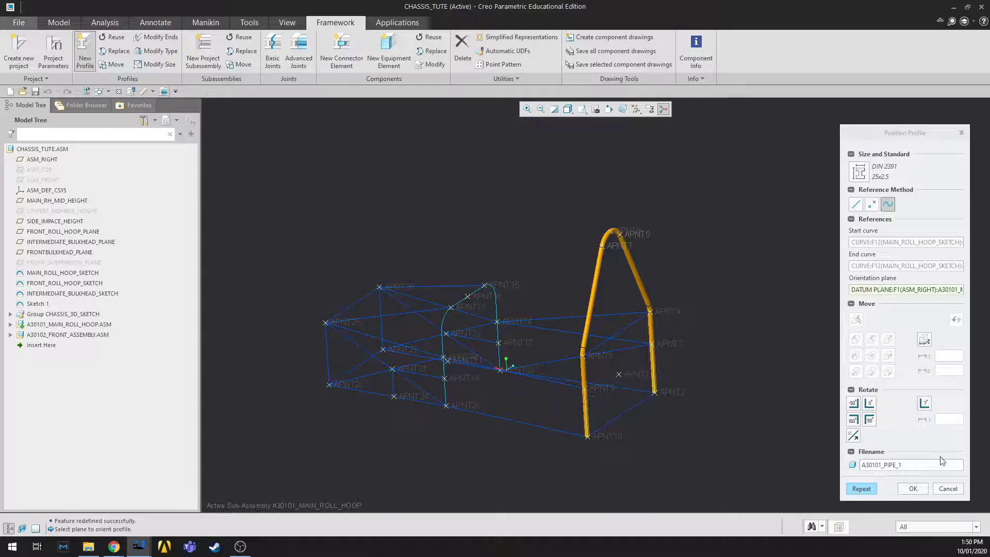
click(948, 488)
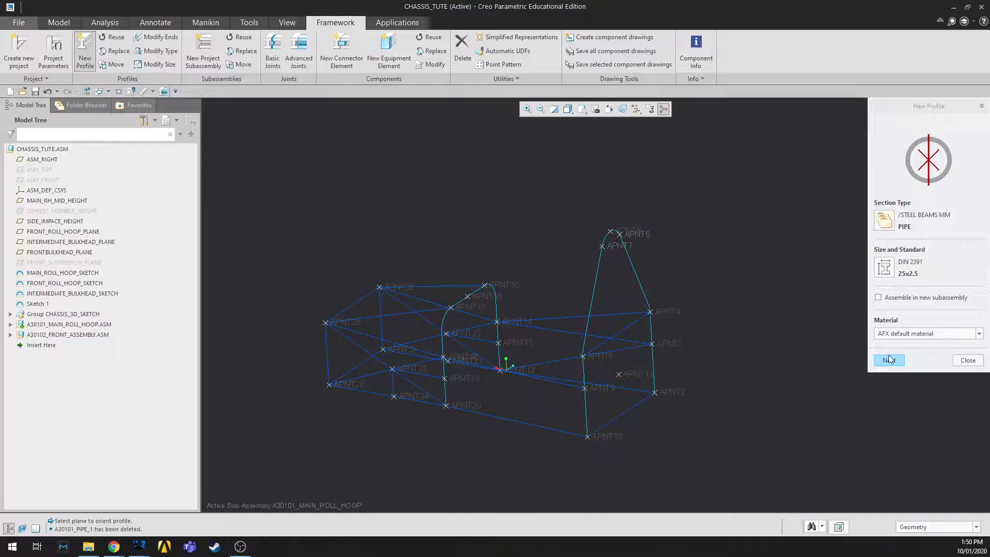
Position the 25x2.5 pipe as a bent profile along the main roll hoop sketch, using its two lower leg segments as start and end curves
click(889, 359)
click(888, 203)
scroll(647, 429, up, 2)
scroll(632, 422, down, 4)
scroll(588, 413, down, 2)
click(605, 424)
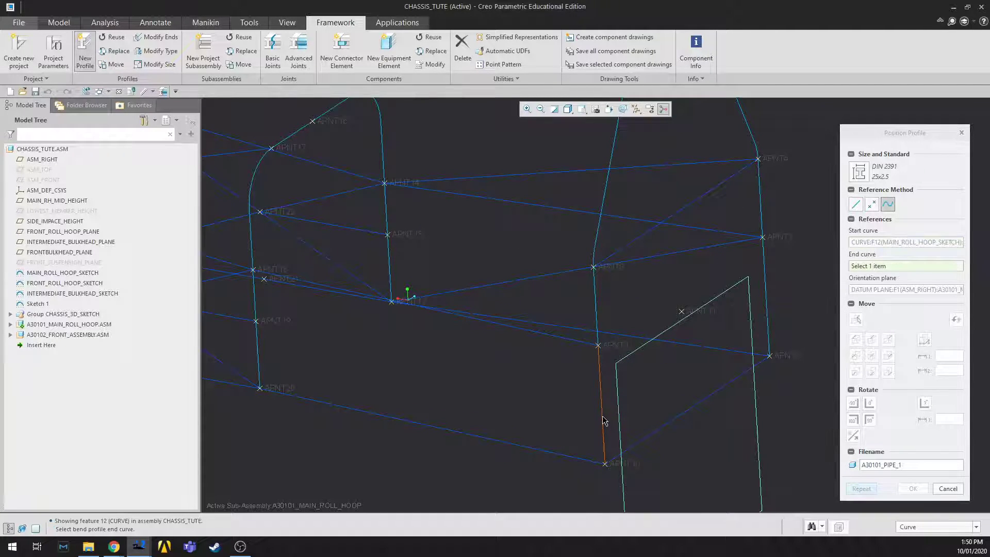
scroll(665, 412, up, 3)
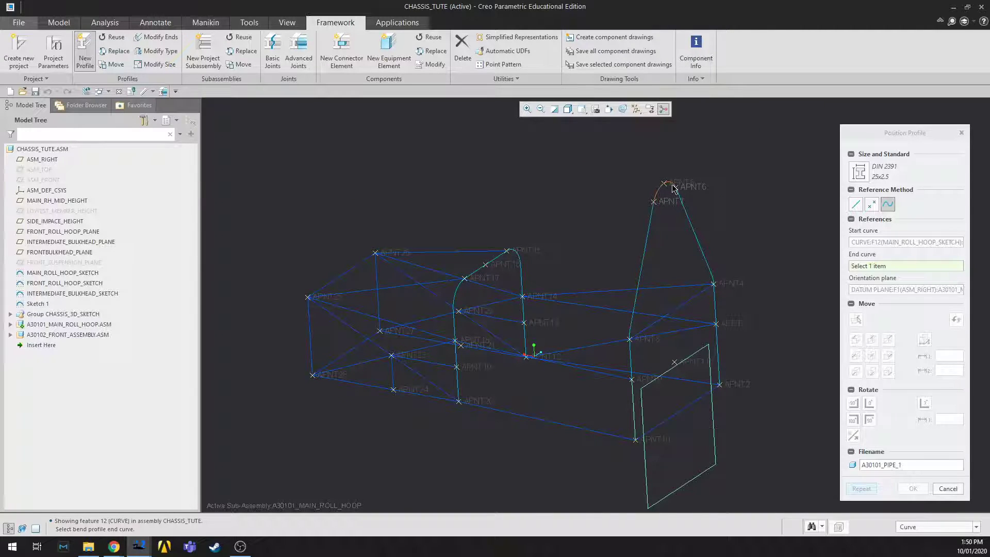
click(721, 366)
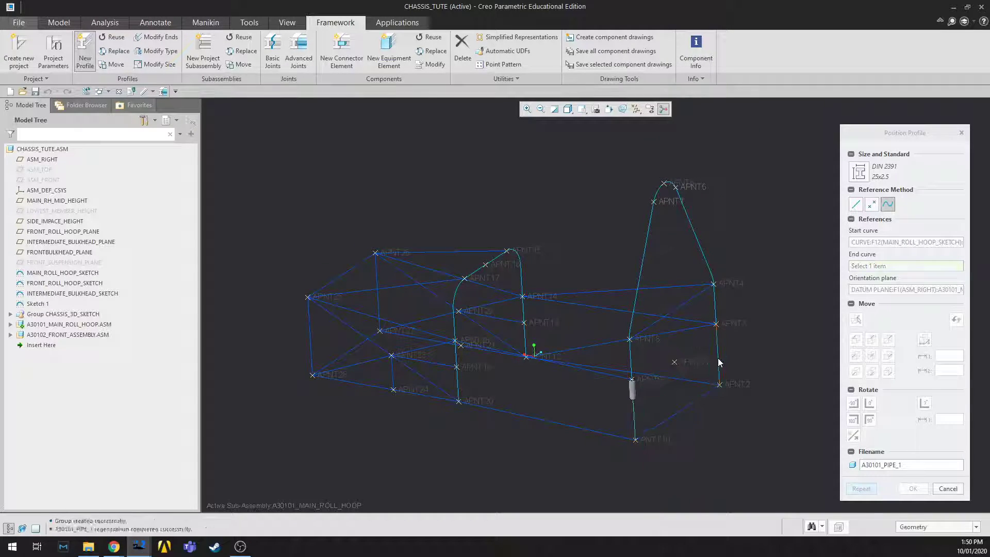
Examine how the pipe's open end sits on the sketch lines at the base of the main roll hoop leg
mouse_move(716, 416)
middle_down()
mouse_move(712, 404)
mouse_move(703, 413)
mouse_move(690, 347)
middle_up()
scroll(602, 265, up, 5)
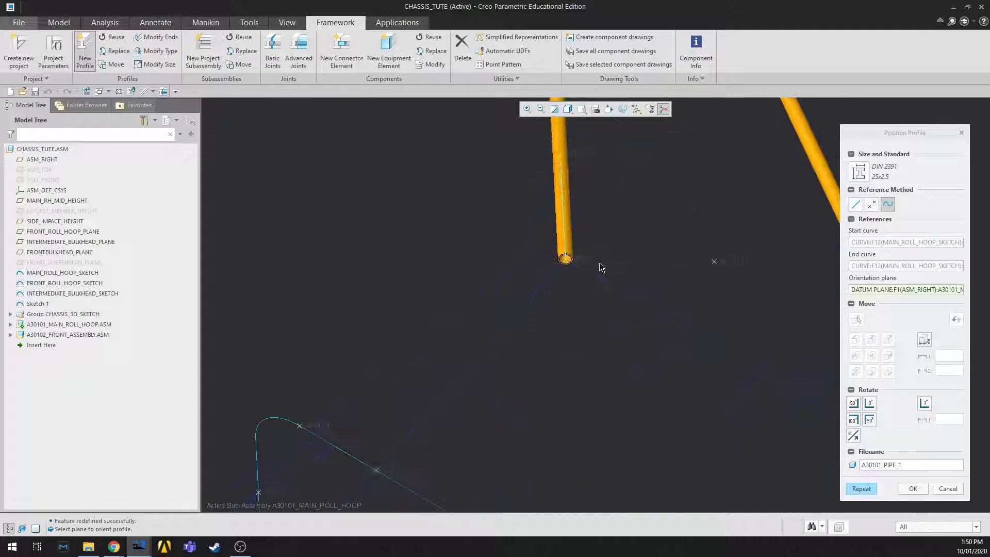
scroll(566, 233, up, 2)
scroll(594, 256, up, 2)
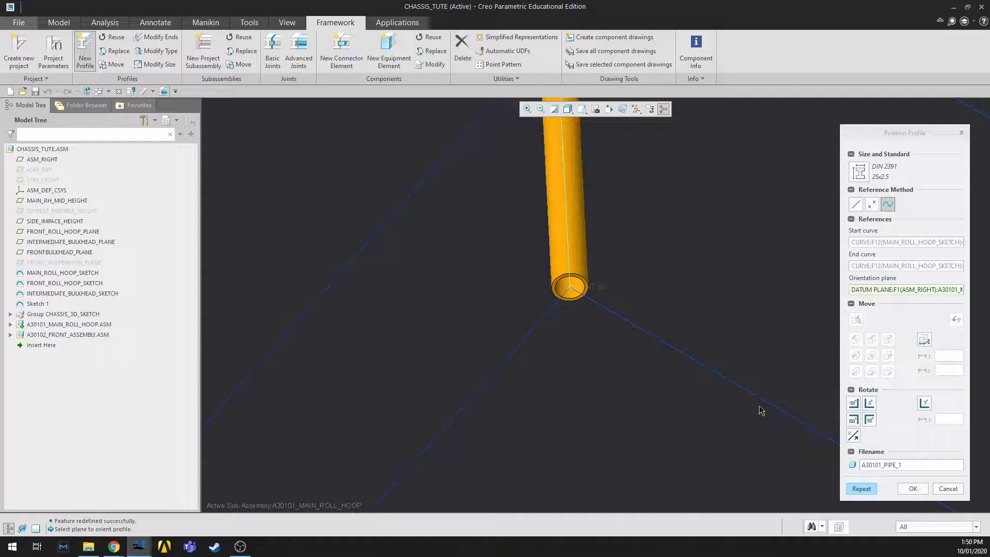
scroll(681, 404, down, 4)
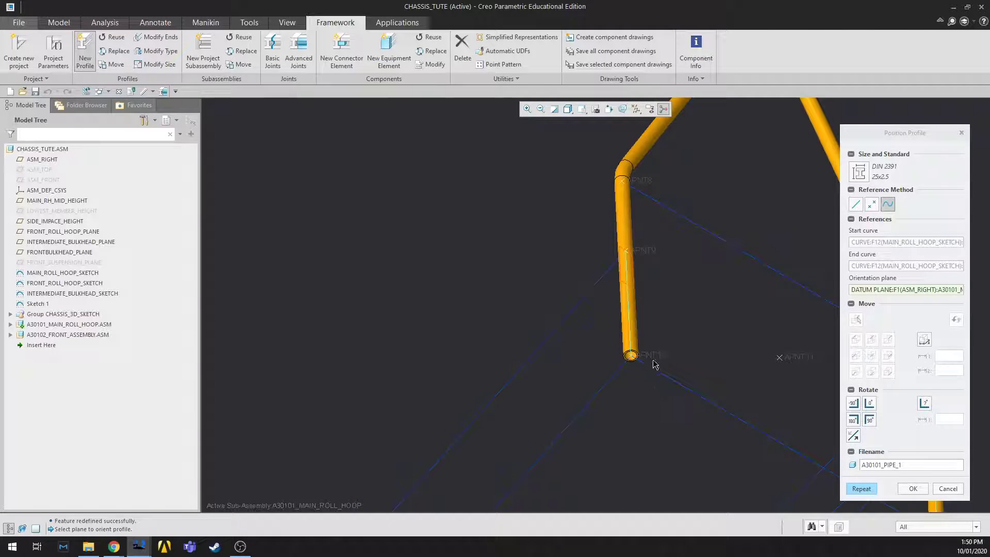
scroll(633, 355, up, 5)
middle_drag(614, 249, 681, 334)
scroll(672, 309, down, 8)
scroll(632, 275, up, 4)
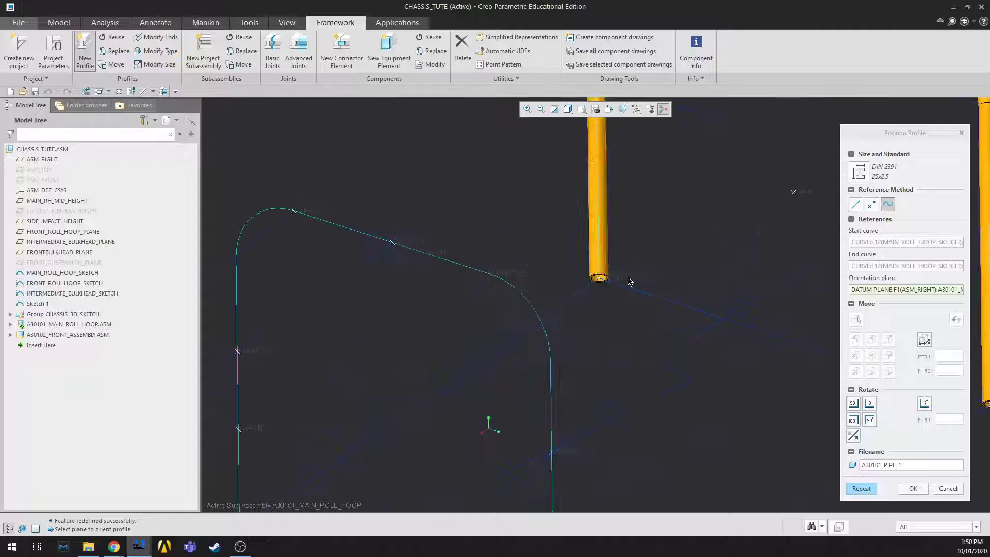
Check the pipe's open leg end, then accept the bent 25x2.5 pipe on the main roll hoop and end profile creation
scroll(619, 281, up, 2)
middle_drag(634, 270, 630, 279)
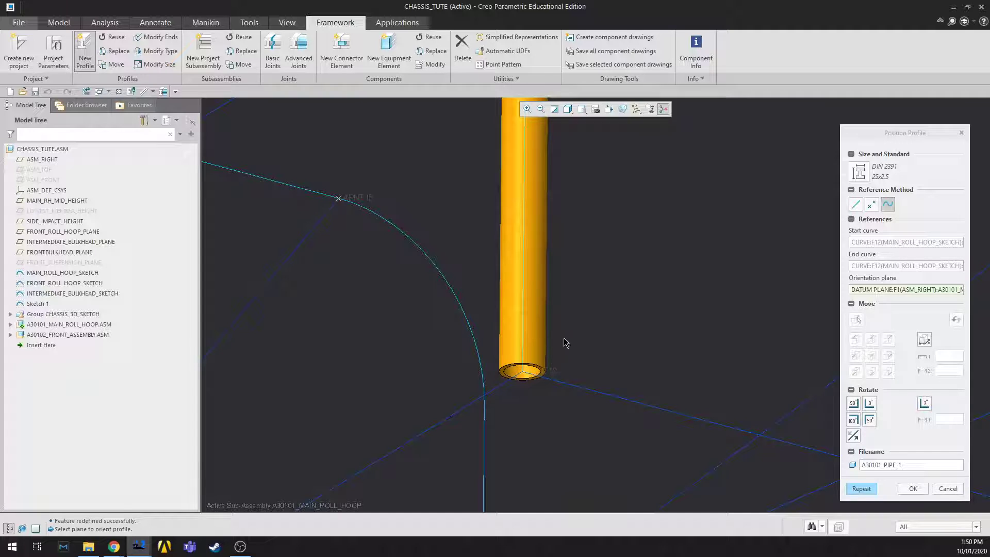
scroll(563, 345, down, 6)
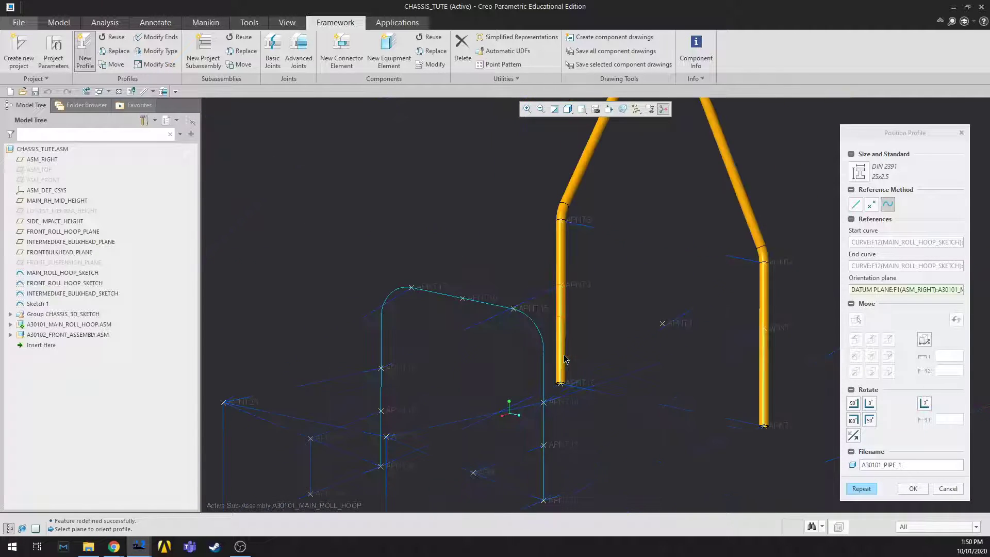
scroll(564, 317, down, 3)
middle_drag(587, 304, 587, 315)
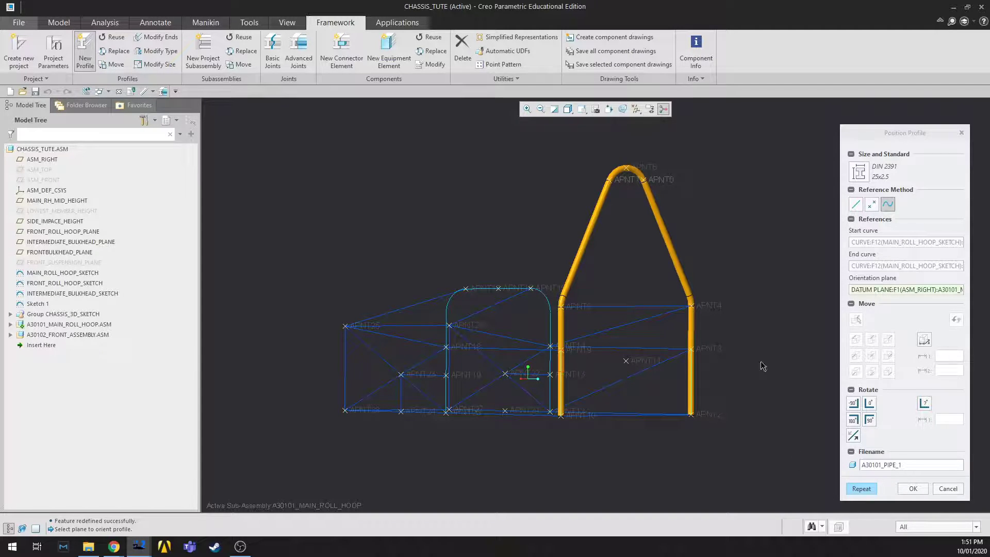
click(914, 489)
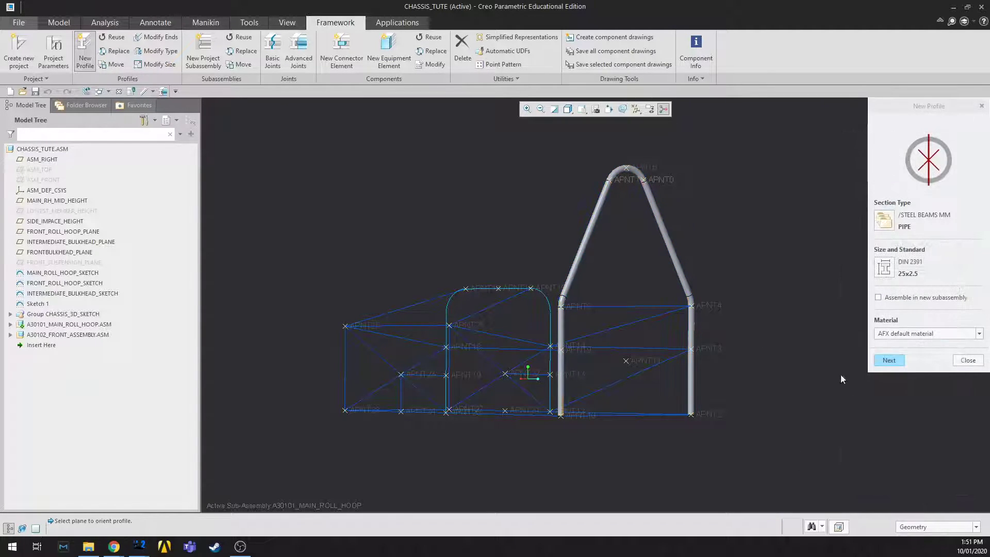
click(963, 363)
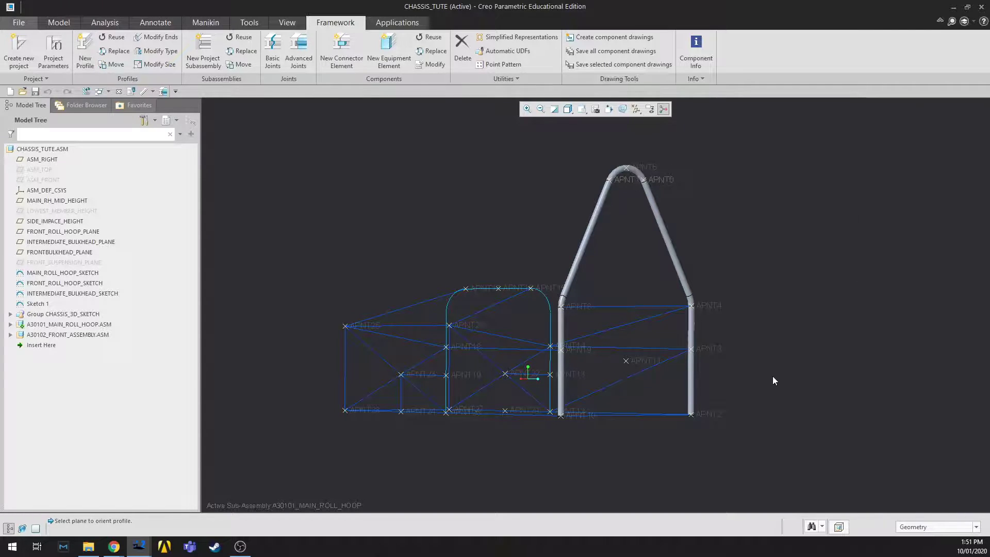
Examine the contents of A30101_MAIN_ROLL_HOOP.ASM and the project parameters for parts and assemblies
scroll(772, 375, up, 3)
middle_drag(720, 355, 758, 383)
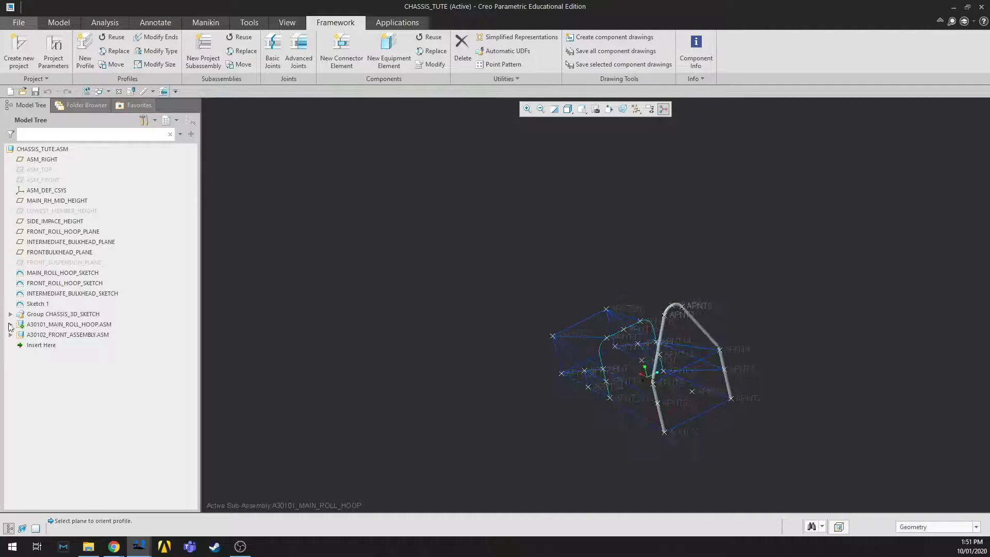
click(10, 324)
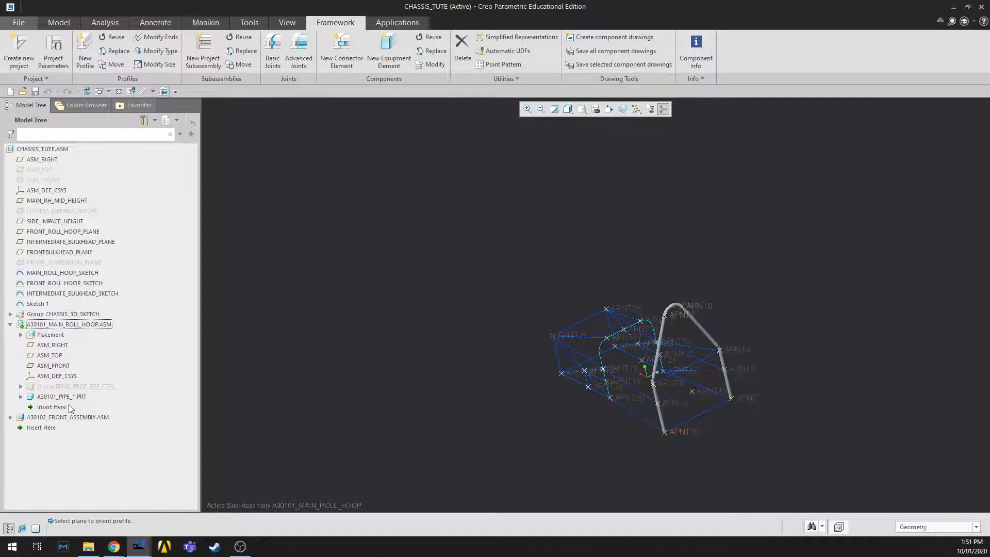
middle_drag(662, 446, 613, 436)
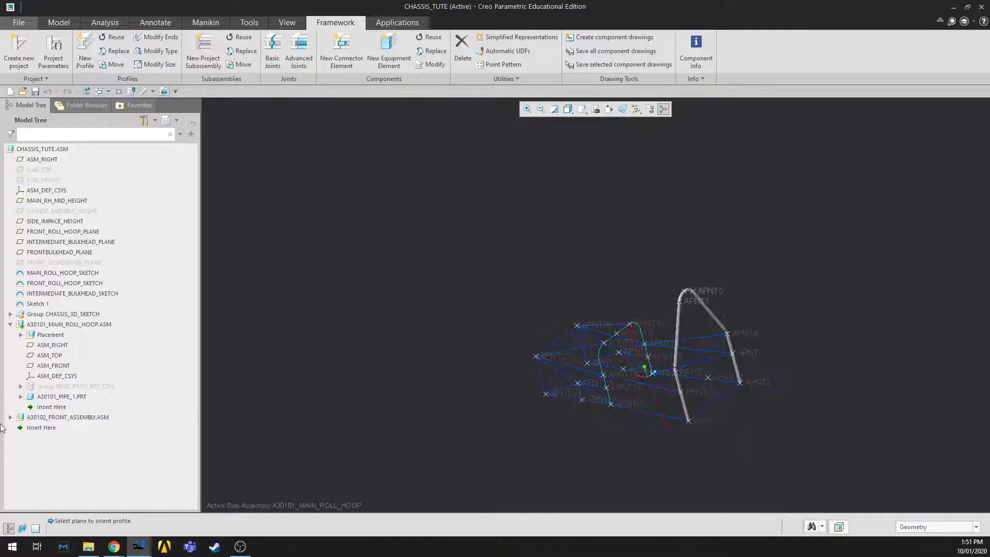
scroll(671, 361, down, 3)
middle_drag(726, 423, 743, 417)
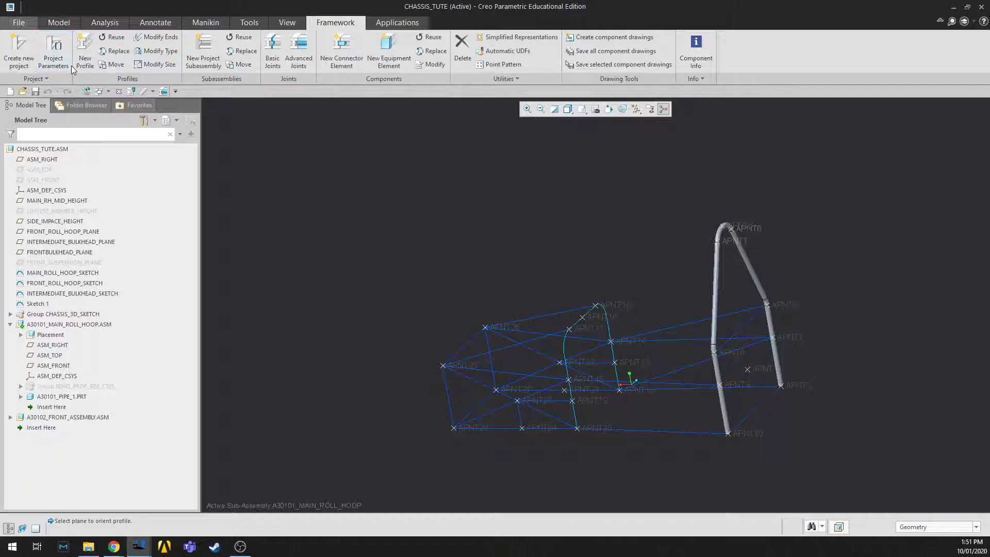
click(57, 55)
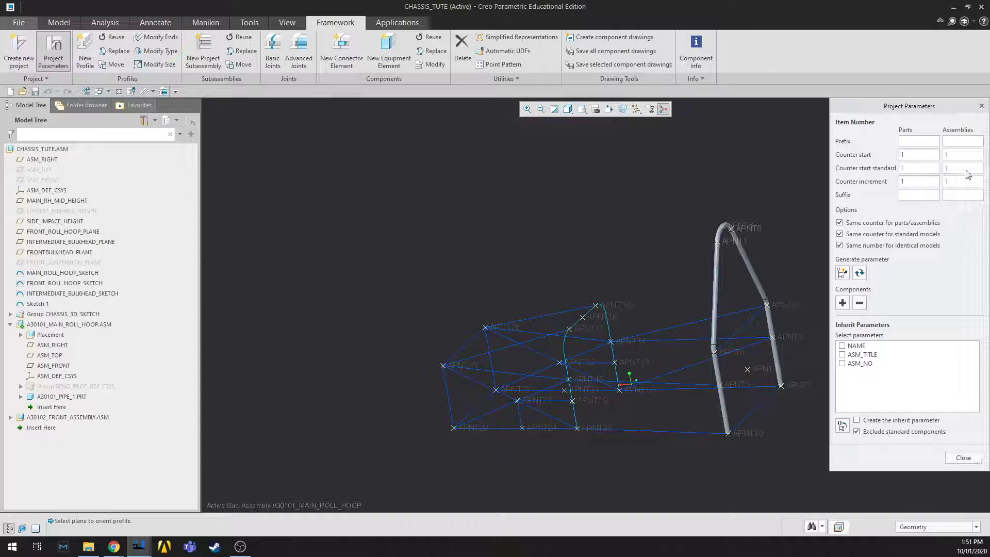
click(981, 106)
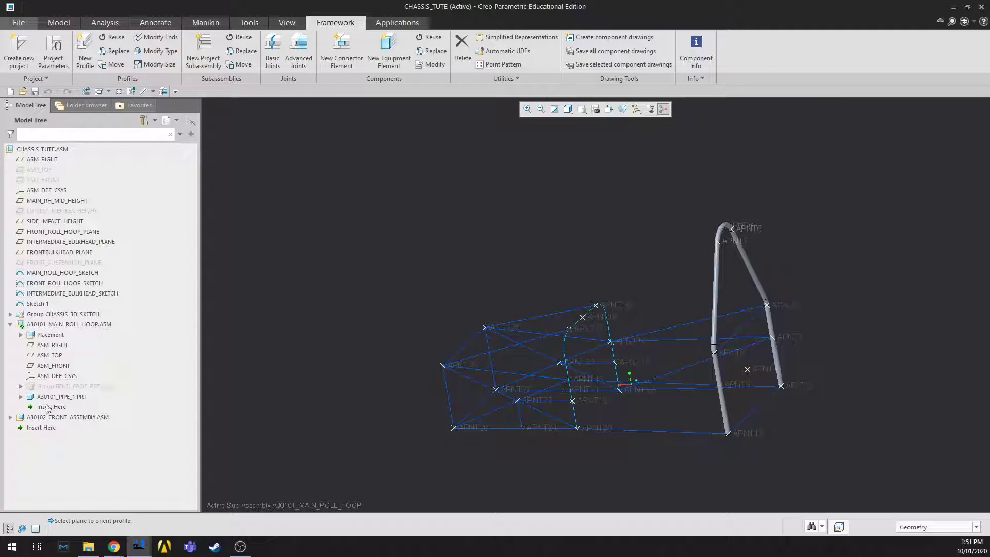
scroll(719, 388, down, 3)
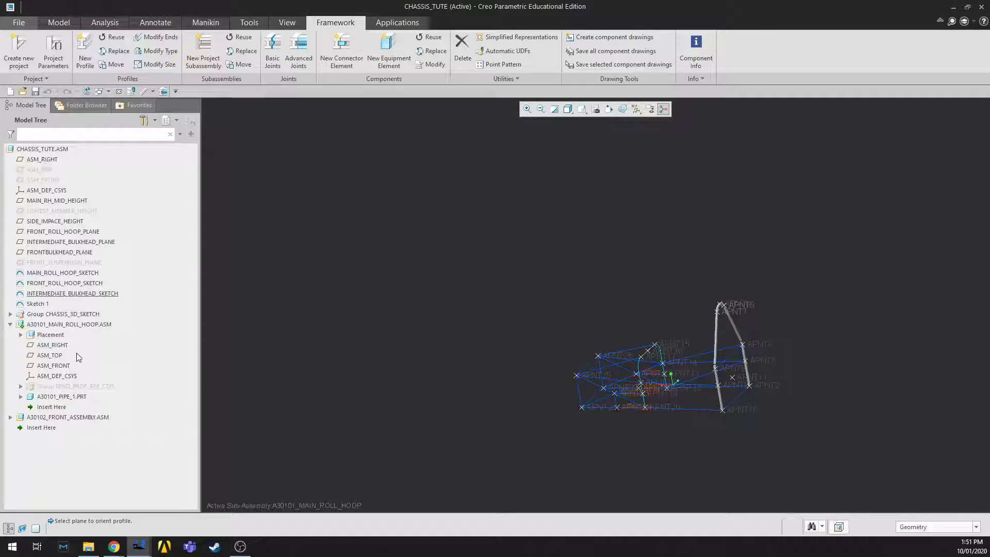
click(9, 324)
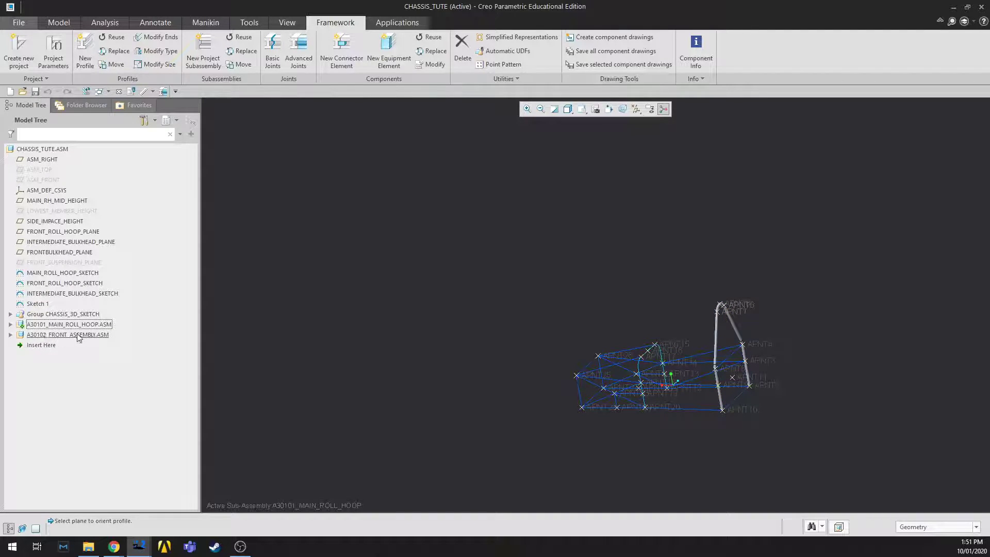
Activate A30102_FRONT_ASSEMBLY.ASM and start a new DIN 2391 25x2.5 pipe profile in it, defining the project as A30102
scroll(579, 367, up, 3)
click(46, 334)
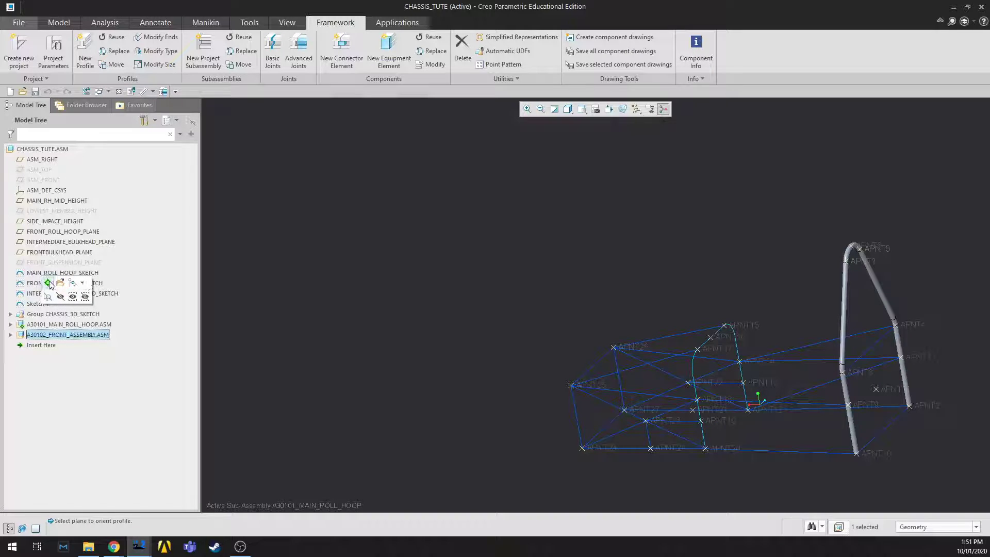
click(48, 283)
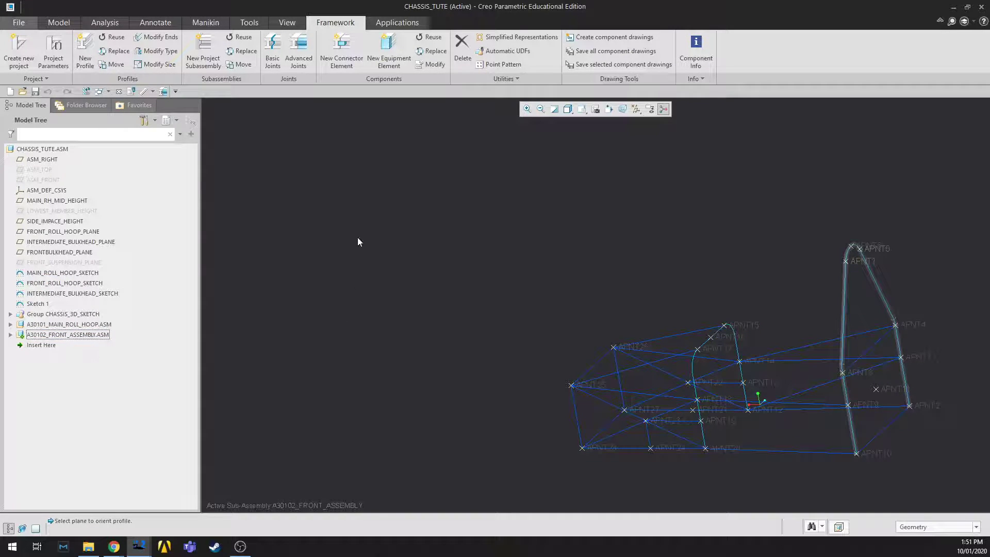
click(85, 51)
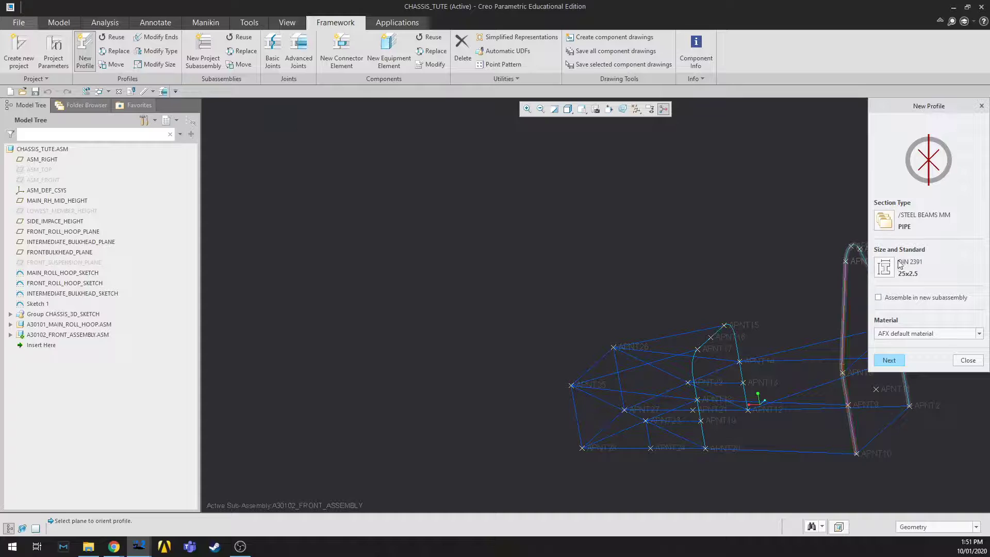
click(889, 360)
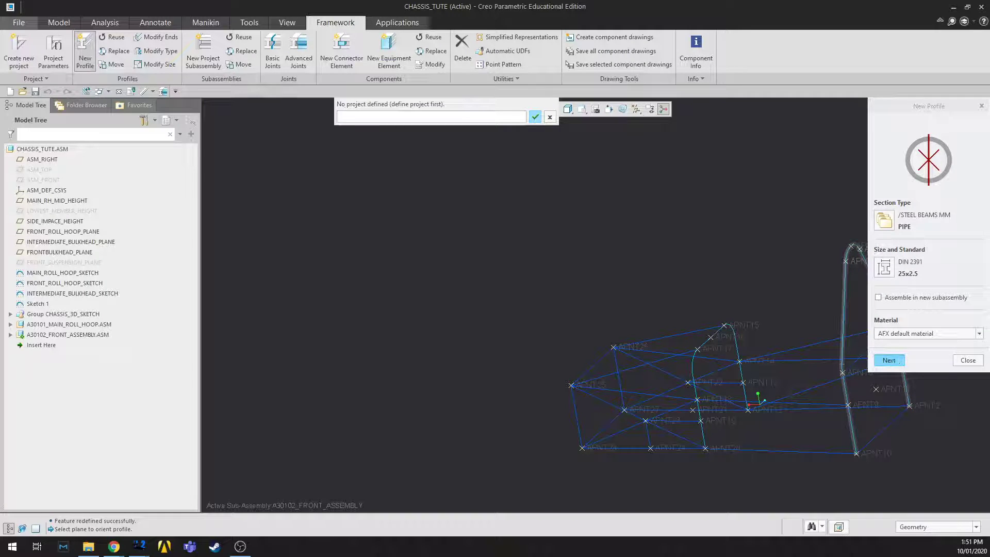
text(A3010)
click(536, 117)
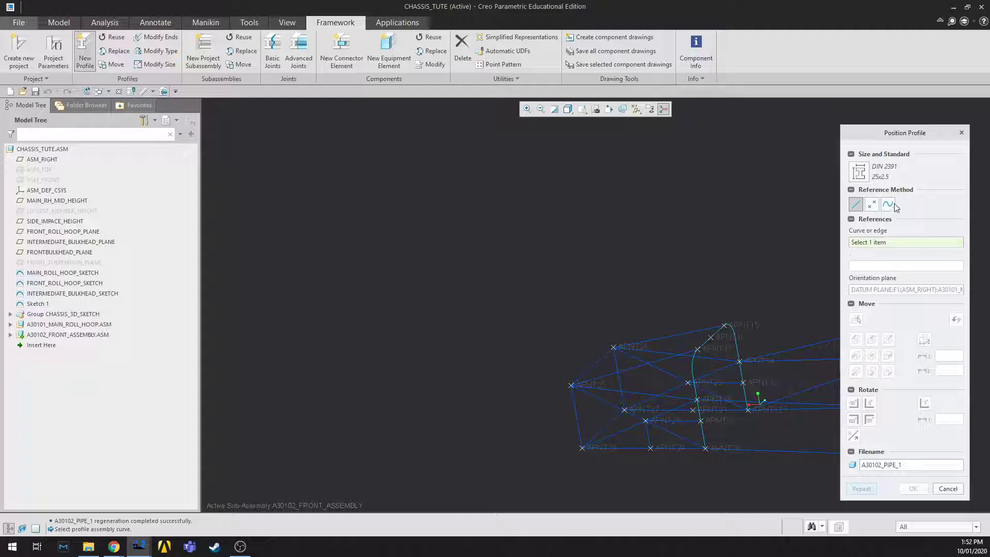
Position the 25x2.5 pipe as a bent profile along the front roll hoop sketch, using its two lower leg segments as start and end curves
click(887, 204)
scroll(741, 439, down, 2)
click(686, 434)
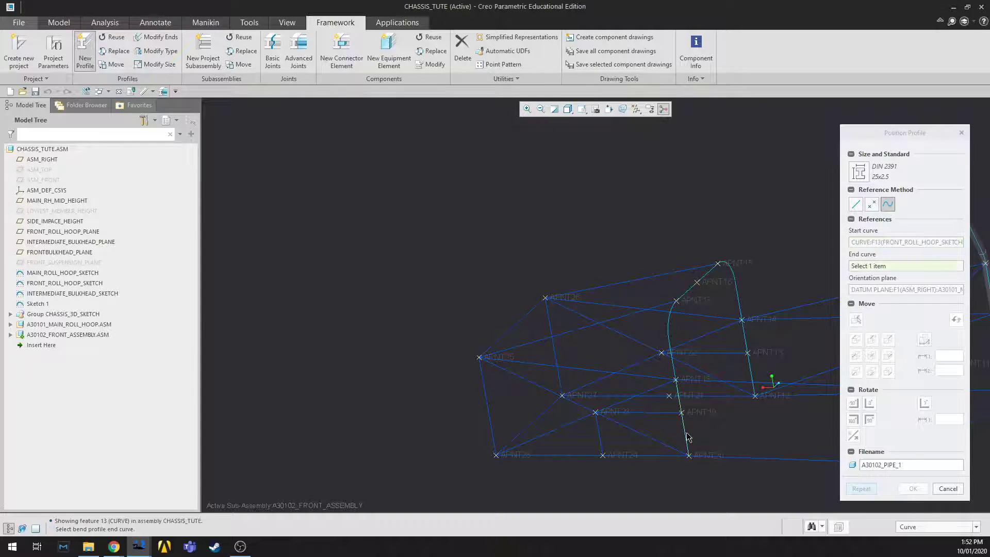
click(754, 378)
click(913, 489)
click(948, 489)
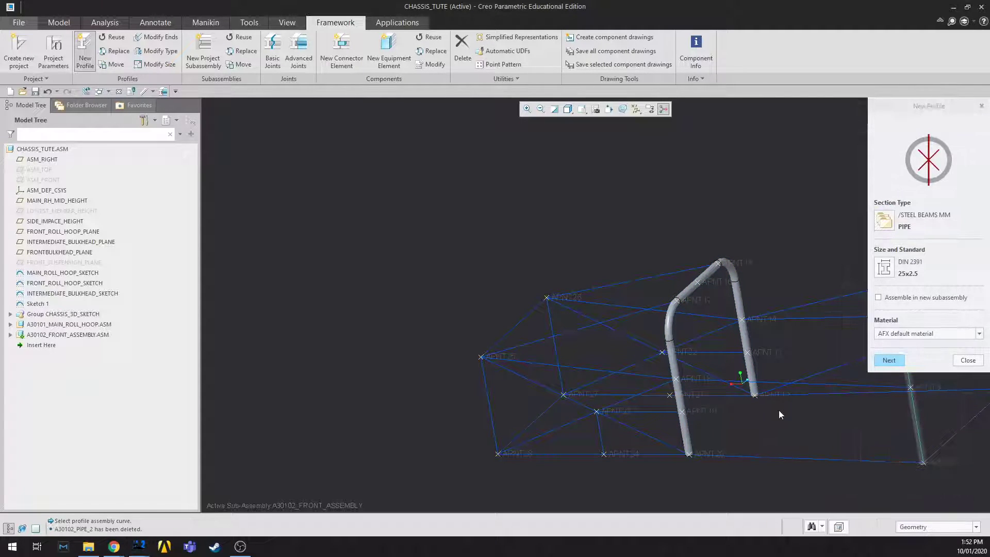
Set the next pipe profile to the Australian CHS standard with size 26.7*1.65 CHS
scroll(819, 402, down, 2)
click(885, 268)
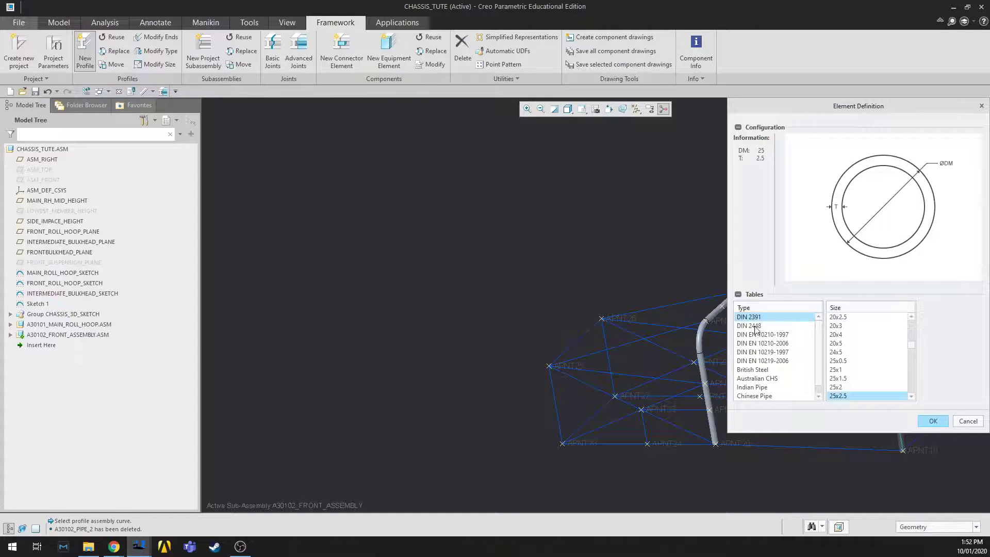
click(771, 380)
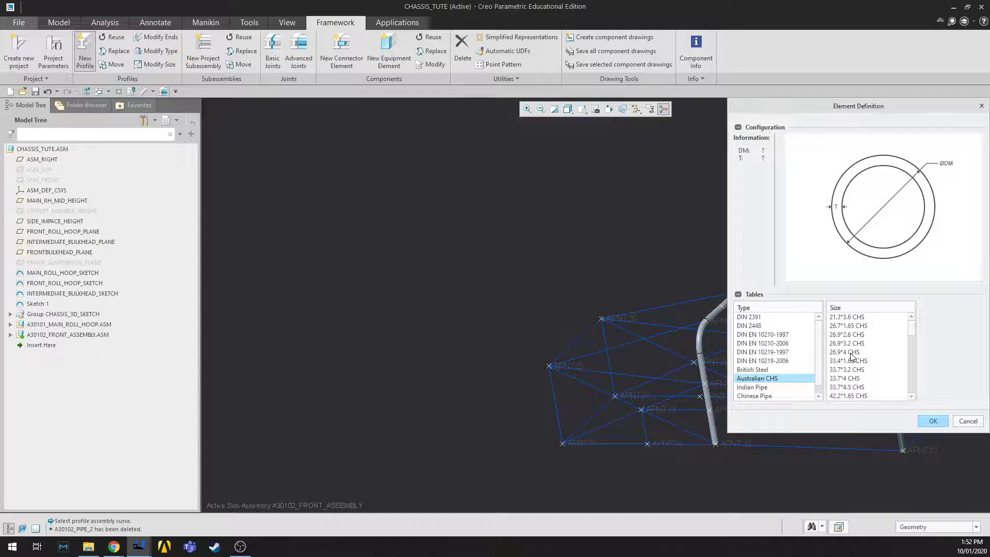
click(849, 317)
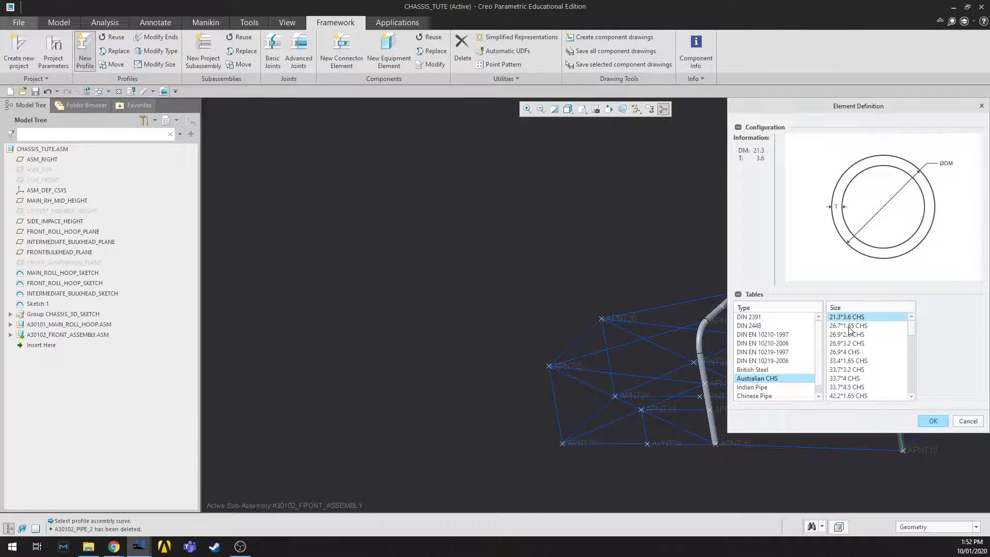
click(849, 326)
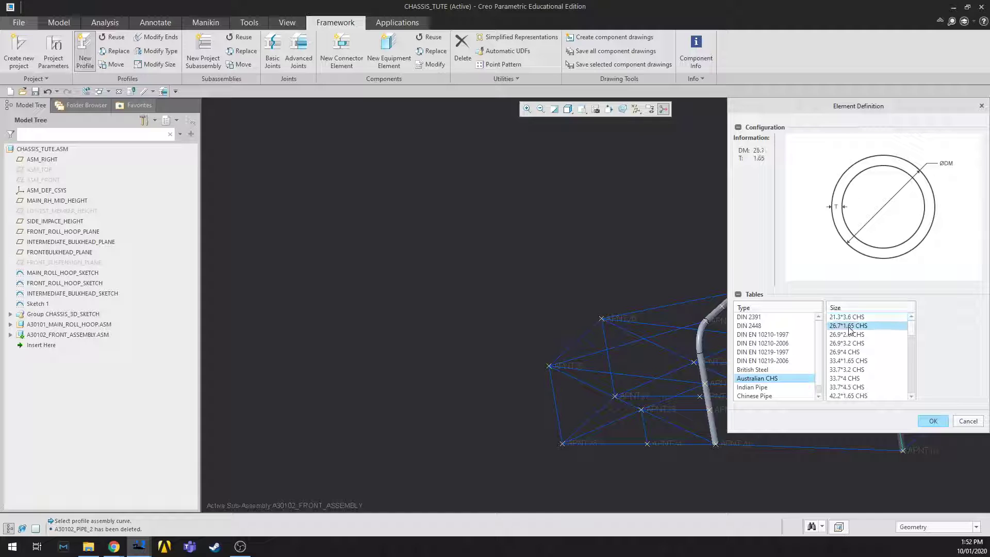
click(933, 421)
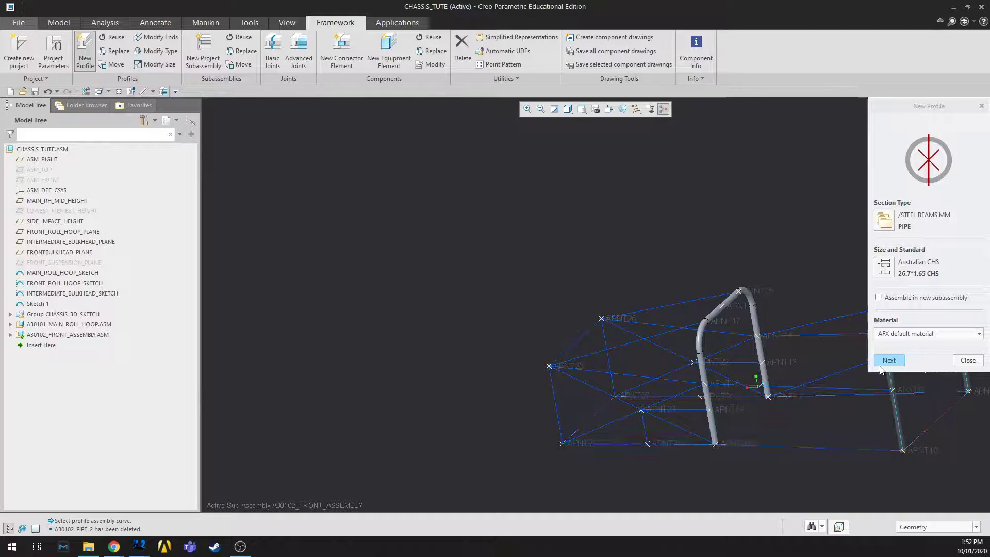
Place a straight 26.7*1.65 CHS pipe on the curve from the front bulkhead's upper corner APNT25 to the front roll hoop at APNT17
mouse_move(717, 388)
middle_down()
mouse_move(751, 390)
mouse_move(639, 360)
middle_up()
click(642, 342)
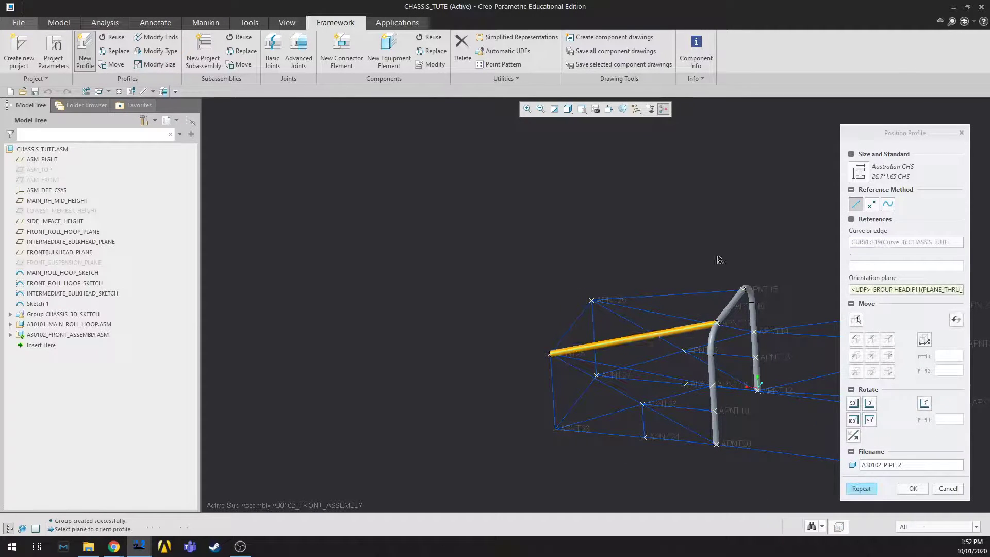
scroll(623, 353, up, 2)
middle_drag(643, 350, 698, 366)
scroll(476, 365, down, 3)
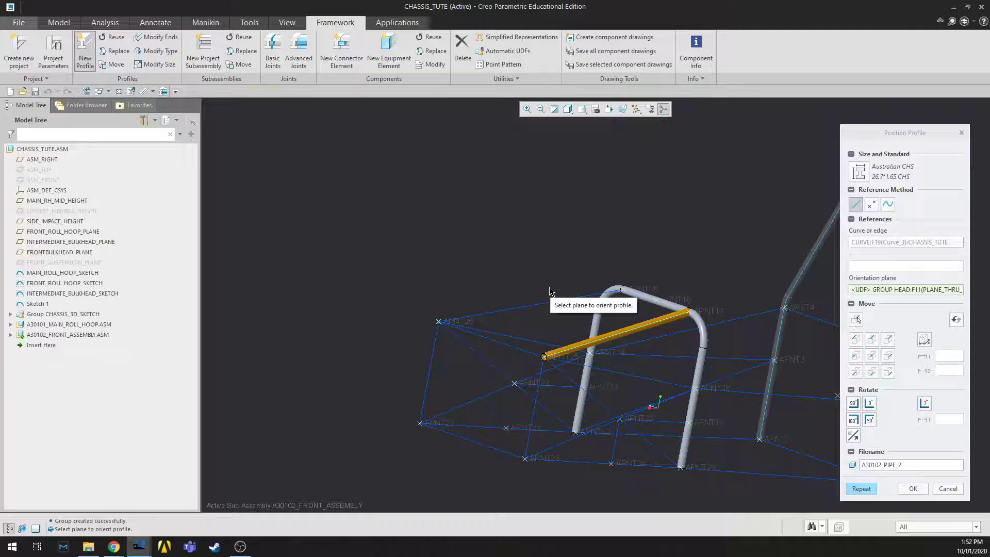
scroll(612, 464, up, 2)
scroll(619, 458, down, 3)
mouse_move(636, 416)
middle_down()
mouse_move(623, 412)
mouse_move(639, 408)
middle_up()
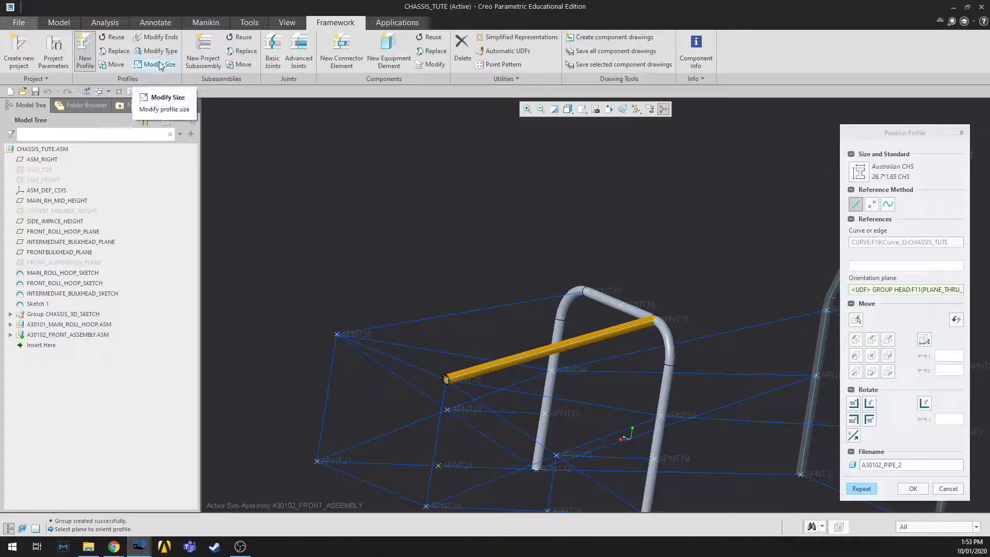
scroll(666, 189, up, 2)
mouse_move(640, 287)
middle_down()
mouse_move(659, 319)
mouse_move(646, 311)
mouse_move(591, 378)
middle_up()
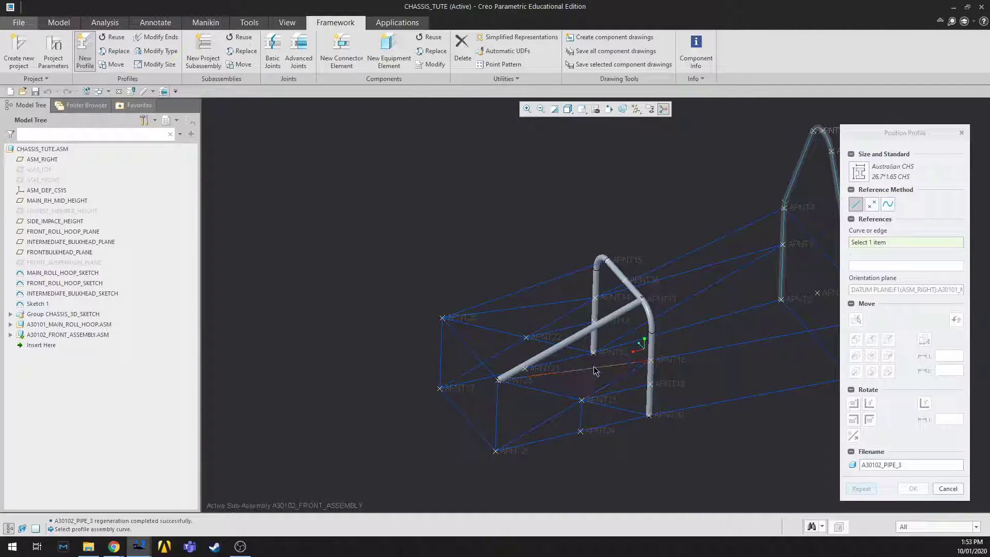
Place straight pipes along the APNT25 to APNT18 curve and the four side curves joining APNT23 to APNT25, APNT18, APNT19 and APNT20
click(594, 371)
scroll(583, 405, down, 3)
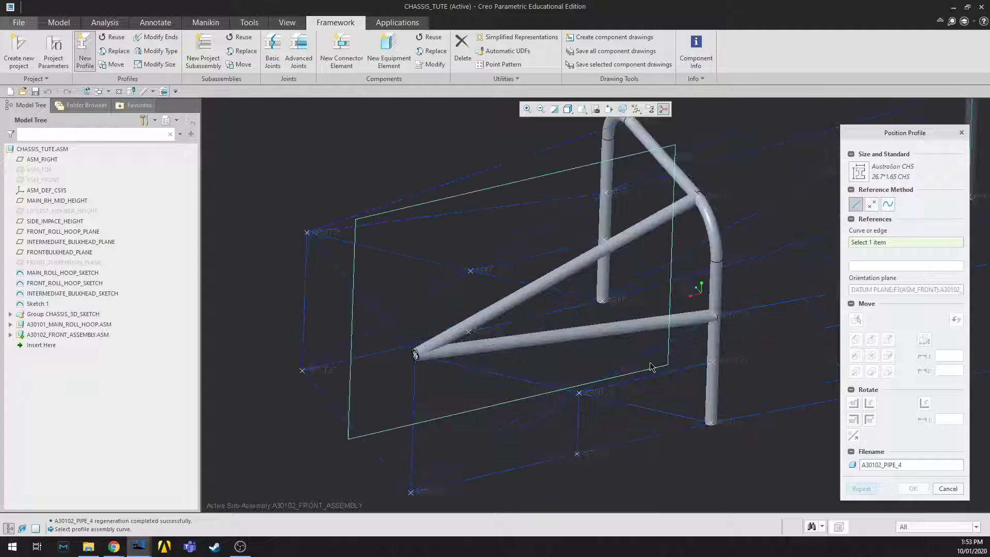
click(644, 358)
middle_click(587, 351)
click(512, 378)
middle_click(659, 433)
click(662, 377)
middle_click(689, 392)
click(614, 407)
middle_click(575, 427)
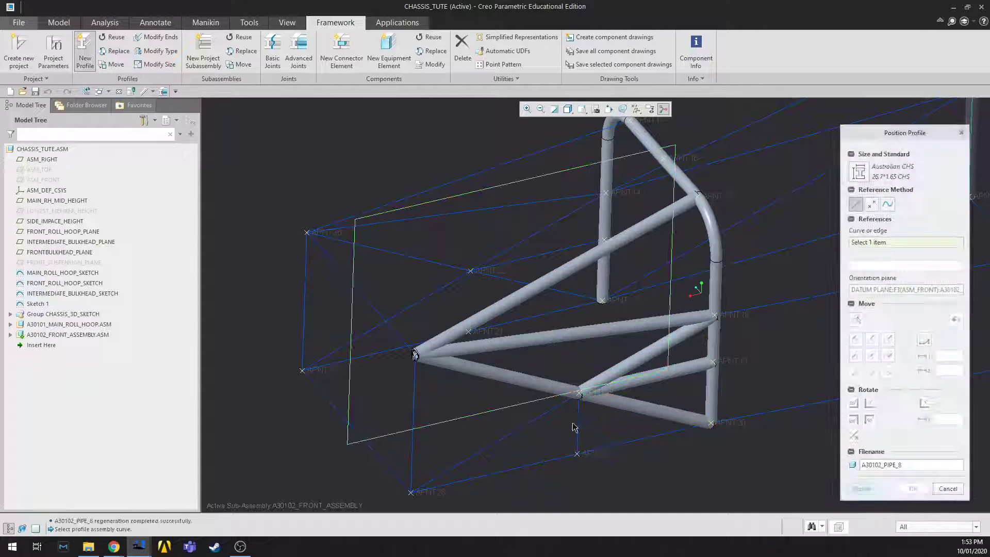
Place straight pipes on the short vertical below APNT23 and on the diagonal from APNT23 to the front bulkhead's lower corner
click(581, 429)
middle_click(500, 448)
click(498, 442)
middle_click(522, 442)
Place straight pipes along the four edges of the rectangular front bulkhead frame
click(415, 418)
middle_click(402, 361)
click(361, 294)
middle_click(310, 308)
click(308, 309)
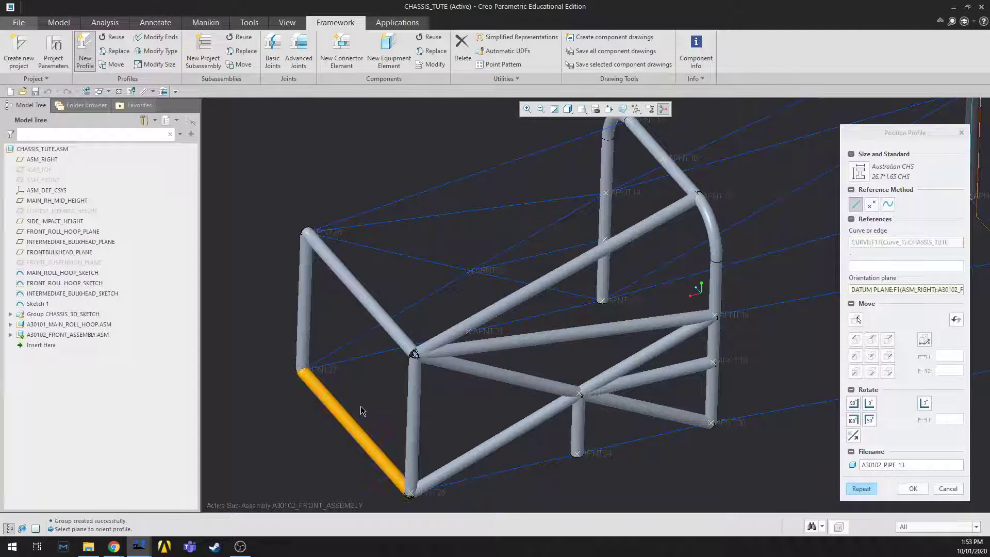
Place straight pipes on the two lower rail segments from the front bulkhead's lower corner through APNT24 to the front roll hoop's foot
click(528, 467)
middle_click(686, 458)
click(642, 439)
middle_click(773, 459)
Place straight pipes on the lower rail and side curves running from the front roll hoop back to the main roll hoop
scroll(772, 458, up, 2)
click(789, 425)
middle_click(789, 369)
click(784, 325)
middle_click(780, 288)
click(782, 290)
middle_click(769, 258)
click(771, 259)
middle_click(753, 254)
middle_click(753, 254)
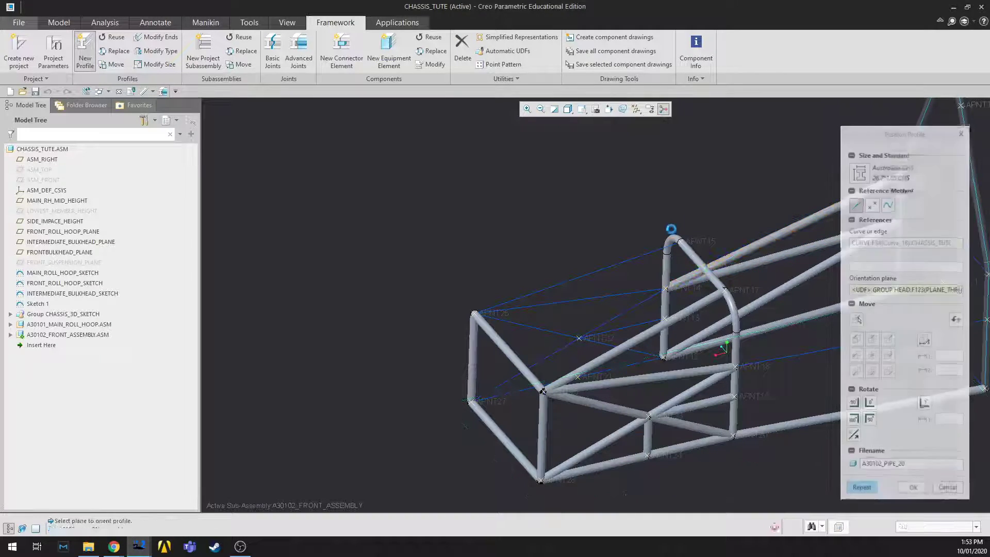
Place straight pipes on the opposite side from the front bulkhead's upper corner APNT26 to APNT15, APNT14 and APNT22
click(635, 256)
middle_click(579, 319)
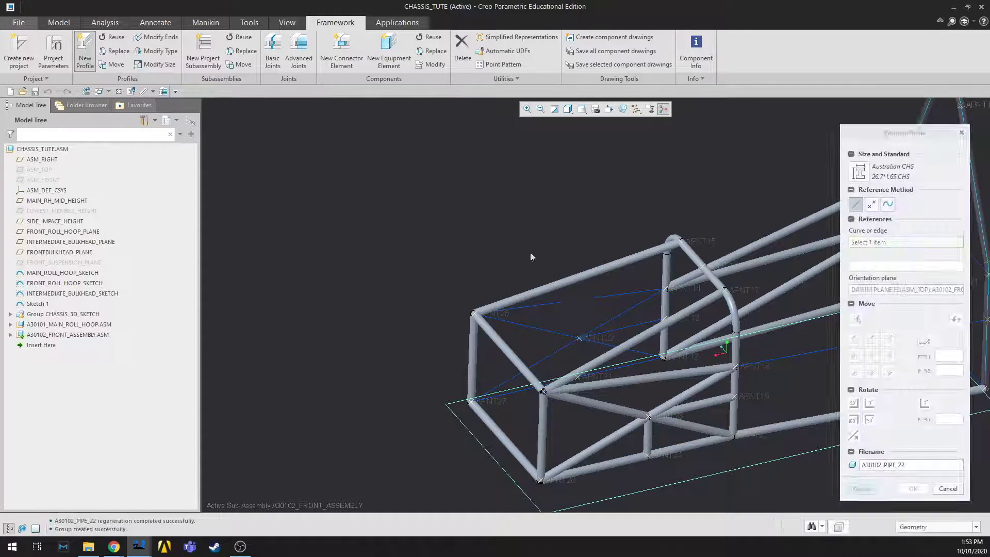
scroll(575, 325, down, 2)
click(566, 329)
middle_click(566, 328)
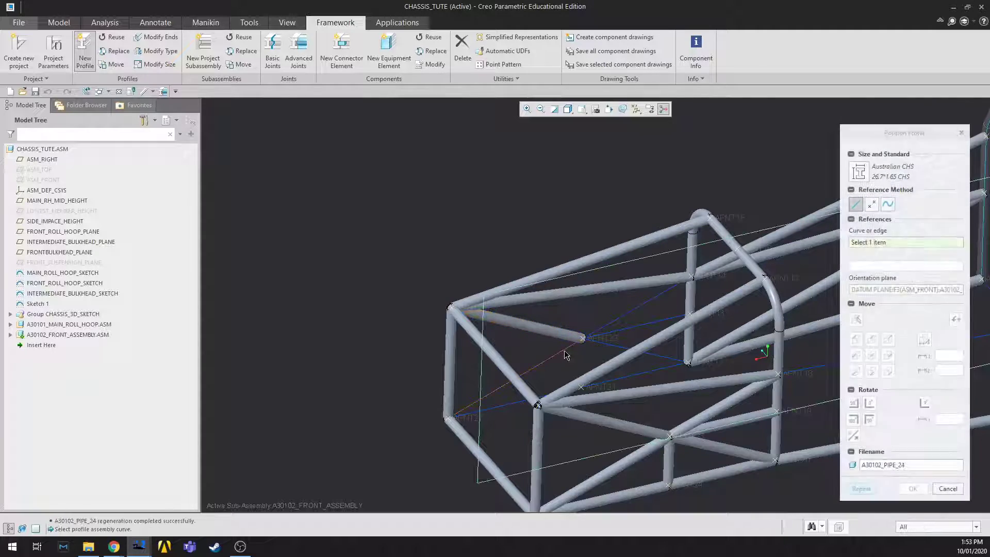
Place straight pipes on the opposite side's diagonal and lower rail running back from the front bulkhead's lower corner
click(563, 353)
middle_click(544, 379)
click(642, 378)
middle_click(642, 381)
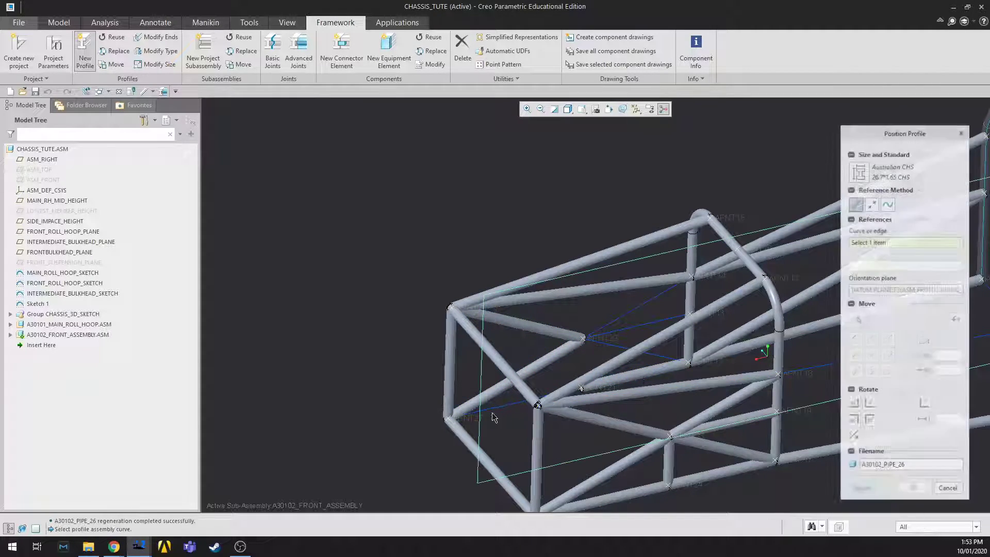
Place straight pipes from the opposite side's middle node to the roll hoop's foot, APNT13 and APNT14, and finish profile placement
click(601, 345)
middle_click(619, 341)
click(624, 319)
middle_click(623, 320)
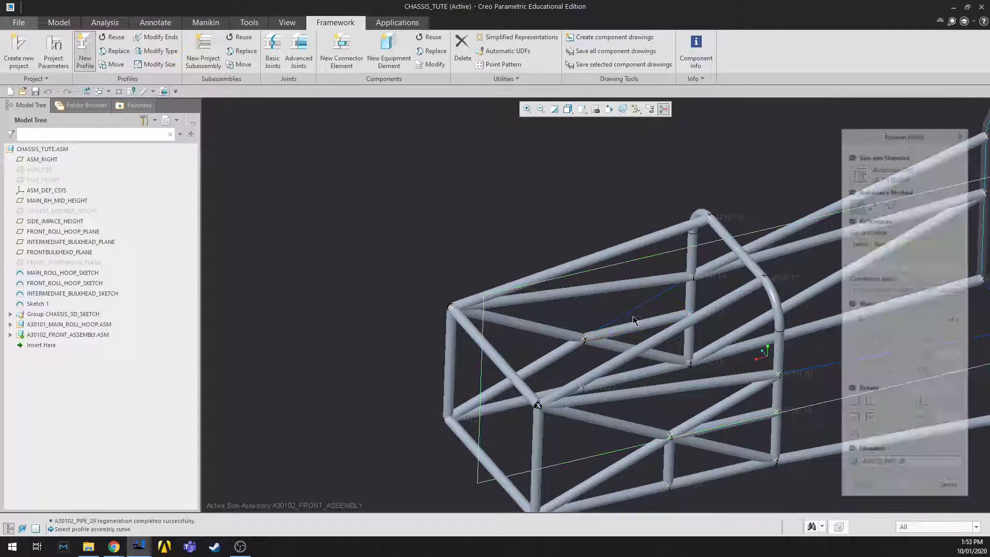
middle_drag(589, 298, 670, 449)
scroll(668, 445, down, 5)
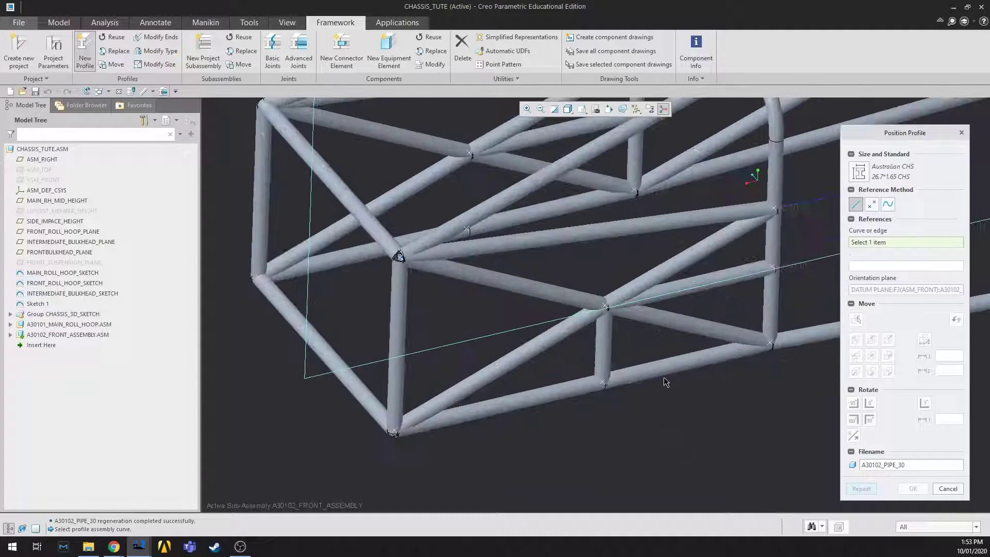
click(948, 489)
click(968, 361)
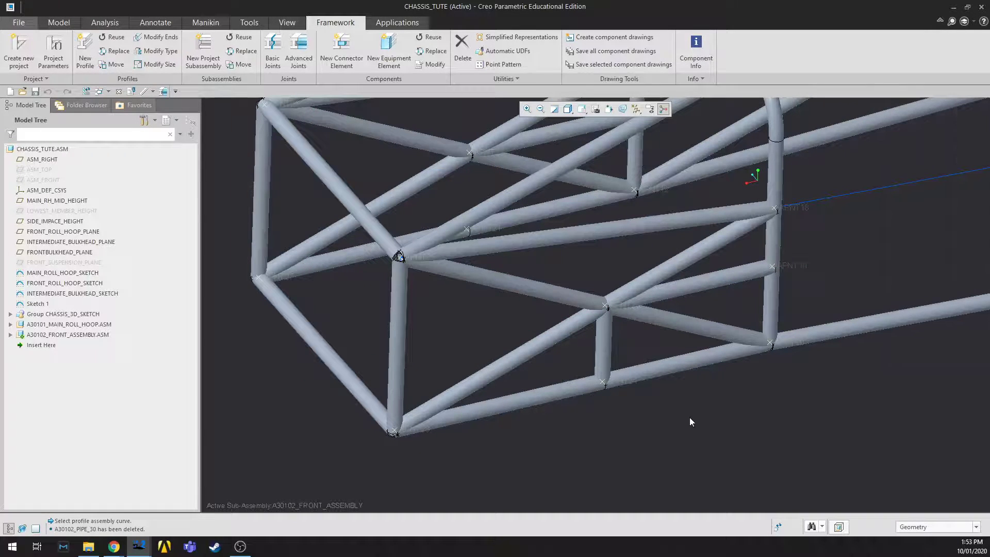
Examine the lower rail pipes and reference points where they meet the bulkhead corner, short upright and front roll hoop's foot
click(648, 373)
ctrl+click(593, 386)
click(623, 444)
middle_drag(623, 445, 640, 376)
click(640, 378)
click(513, 405)
scroll(545, 458, up, 2)
click(593, 482)
middle_drag(594, 481, 792, 440)
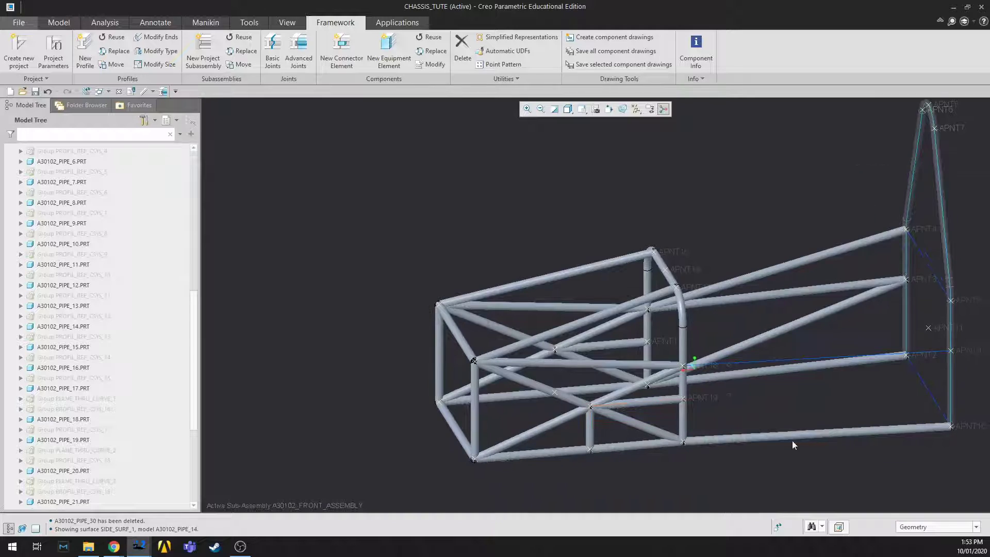
click(793, 435)
scroll(590, 478, down, 3)
scroll(590, 479, down, 1)
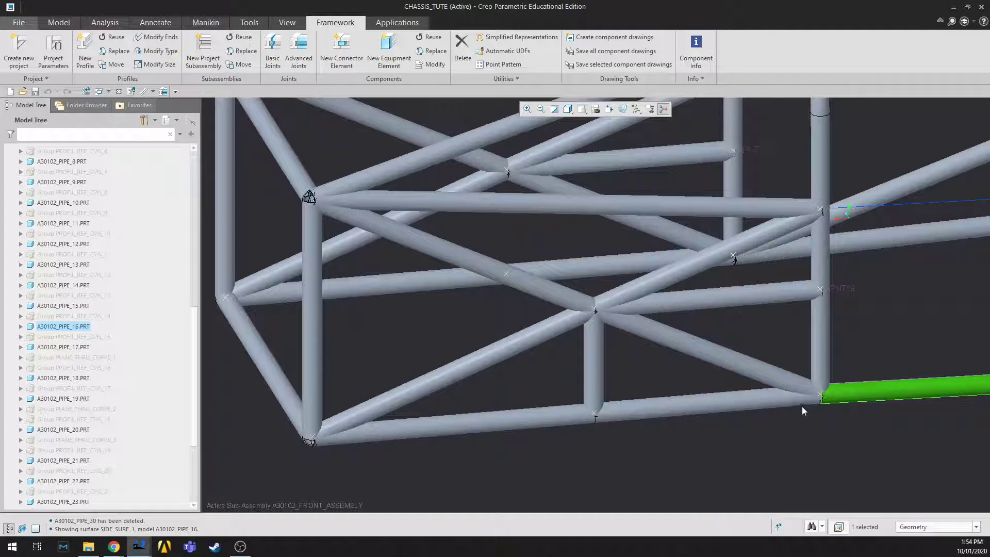
click(830, 398)
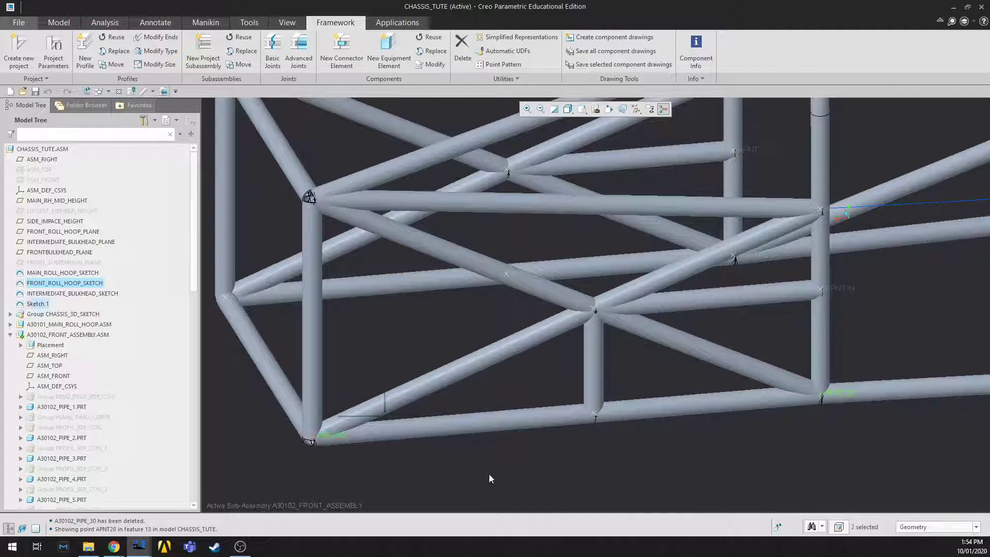
scroll(520, 450, up, 5)
mouse_move(520, 450)
middle_down()
mouse_move(623, 459)
mouse_move(563, 435)
mouse_move(530, 449)
mouse_move(490, 446)
mouse_move(590, 425)
mouse_move(565, 441)
mouse_move(592, 442)
middle_up()
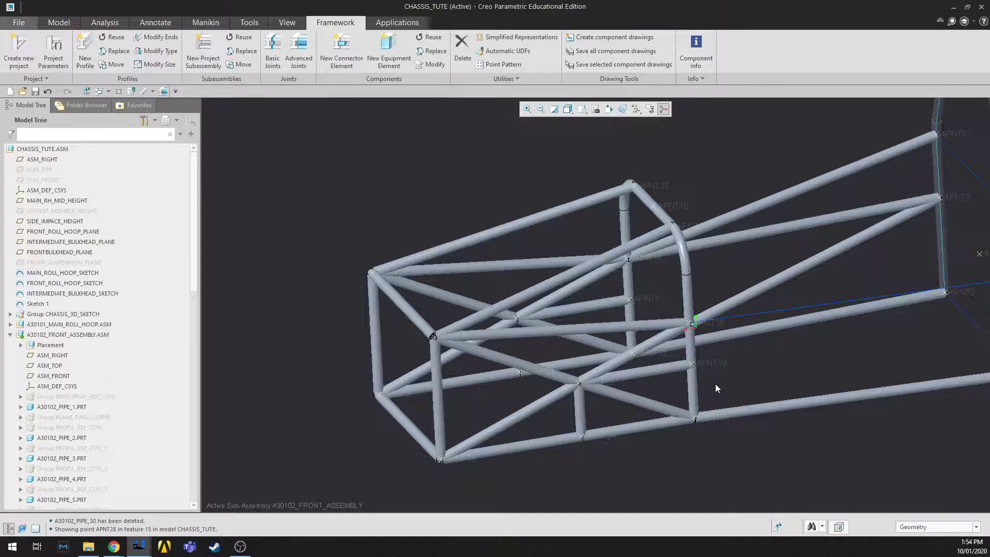
scroll(654, 430, up, 2)
mouse_move(658, 432)
middle_down()
mouse_move(755, 426)
mouse_move(714, 416)
middle_up()
scroll(550, 437, down, 2)
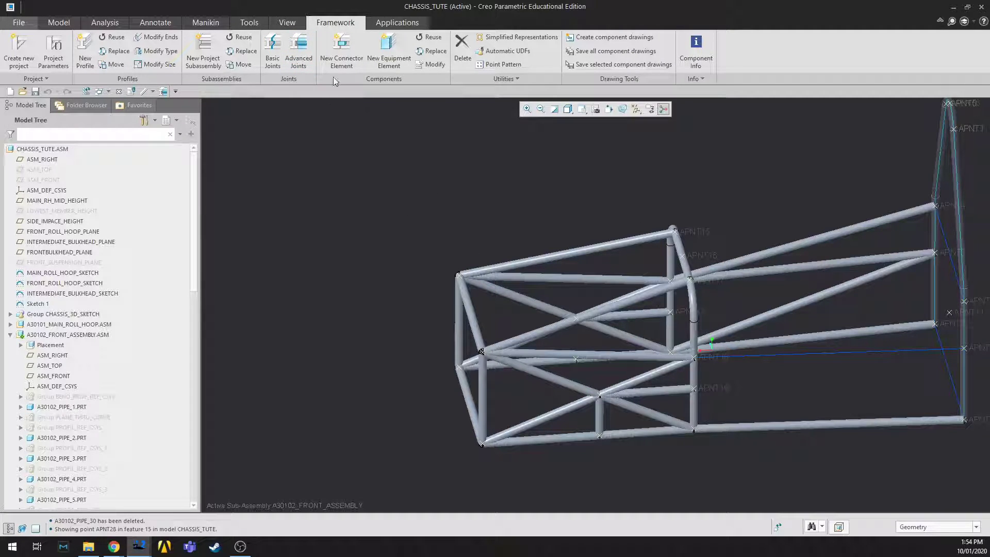
Join the near upright and top cross tube of the front bulkhead with the fourth Join both Profile Ends basic joint
click(272, 48)
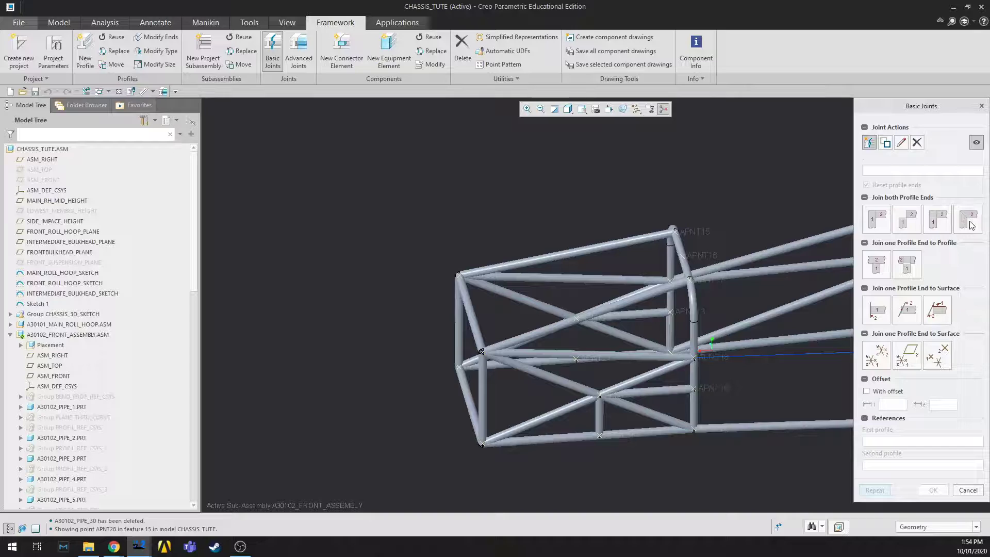
click(972, 225)
scroll(648, 315, down, 5)
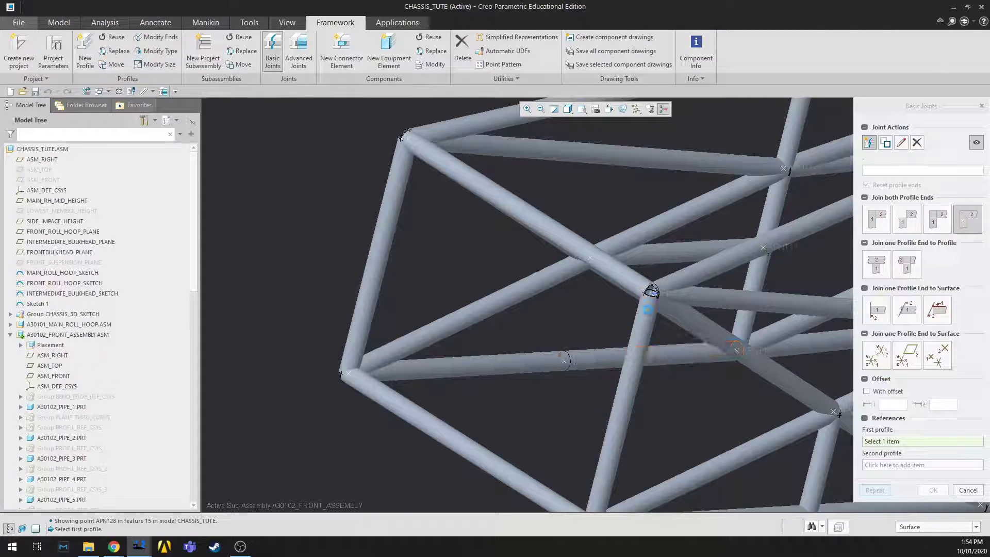
click(648, 314)
click(638, 293)
middle_click(455, 238)
Apply the same end-to-end joint to the bulkhead's top cross tube and far upright
click(967, 217)
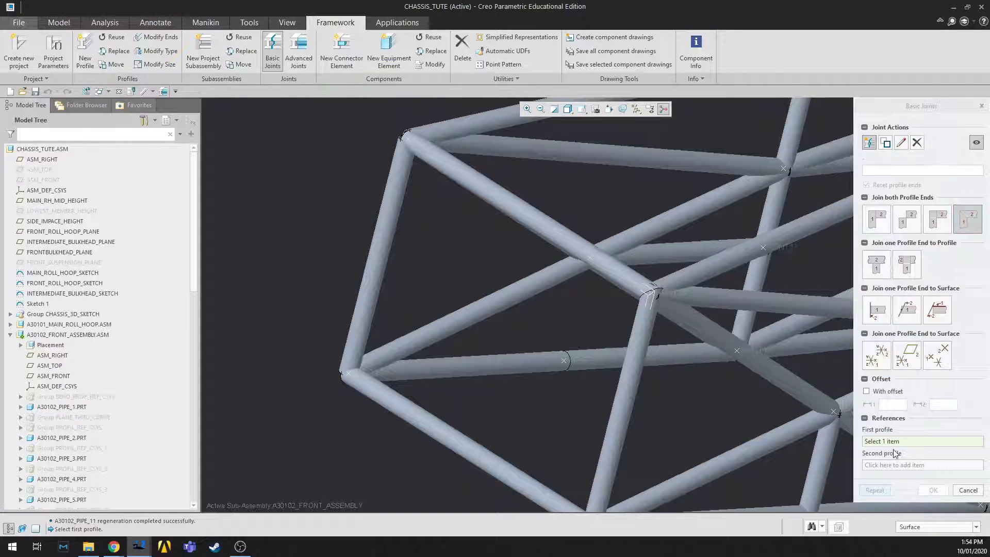
click(442, 157)
middle_drag(442, 158, 698, 370)
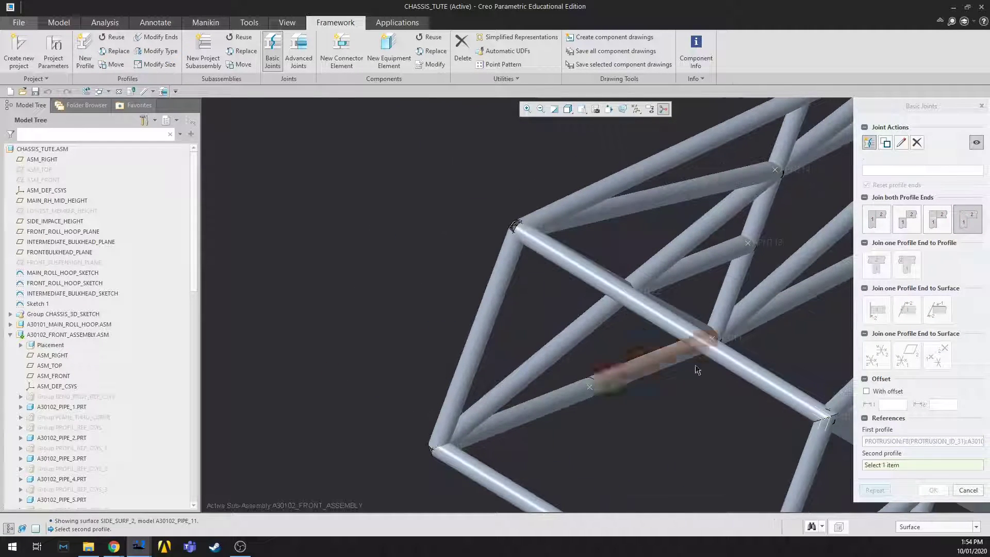
click(502, 252)
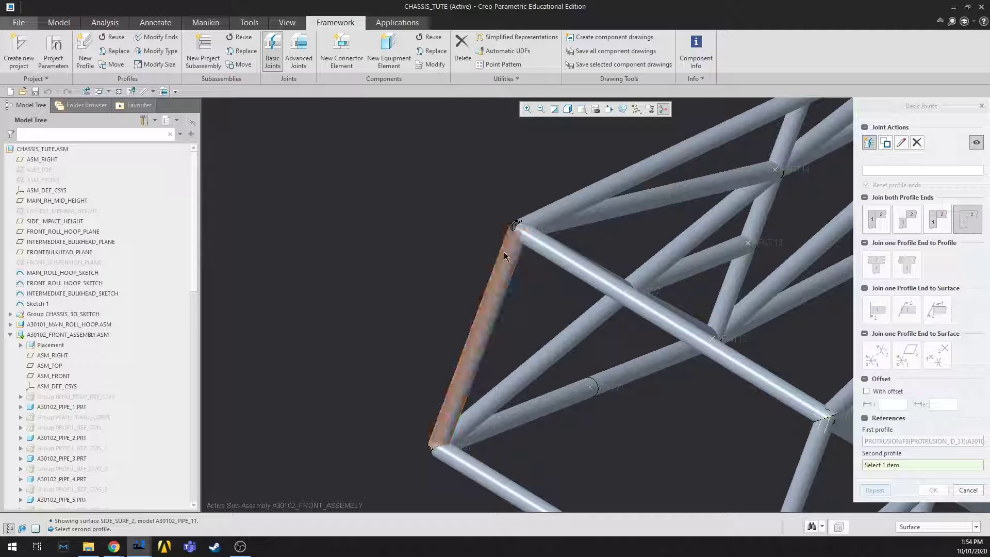
middle_click(434, 198)
Join the bulkhead's lower cross tube and far upright at the far lower corner with the same joint type
scroll(434, 198, up, 3)
scroll(445, 349, down, 5)
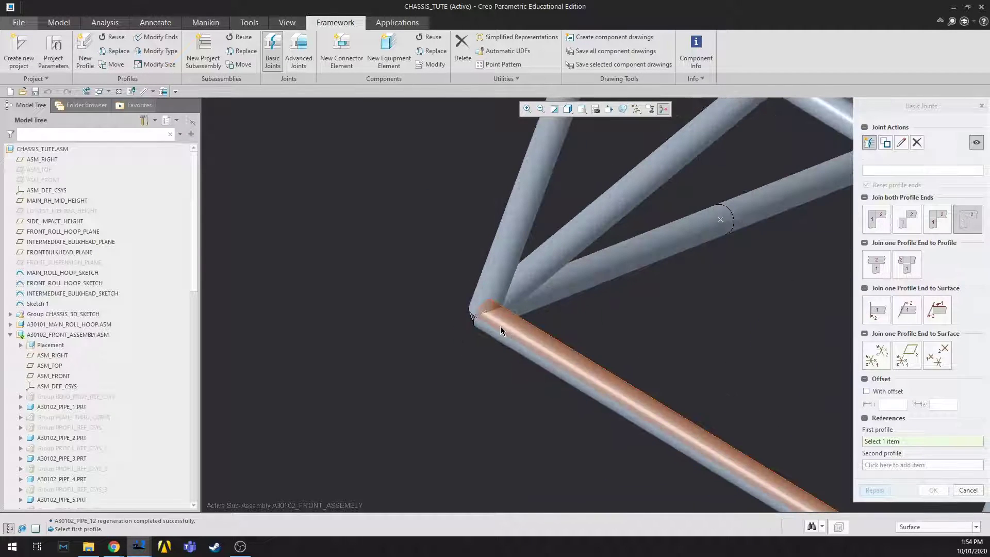
click(501, 326)
click(487, 284)
middle_click(436, 209)
Join the near upright and lower cross tube at the bulkhead's remaining lower corner, and finish the basic joints
scroll(346, 199, up, 3)
scroll(586, 177, down, 5)
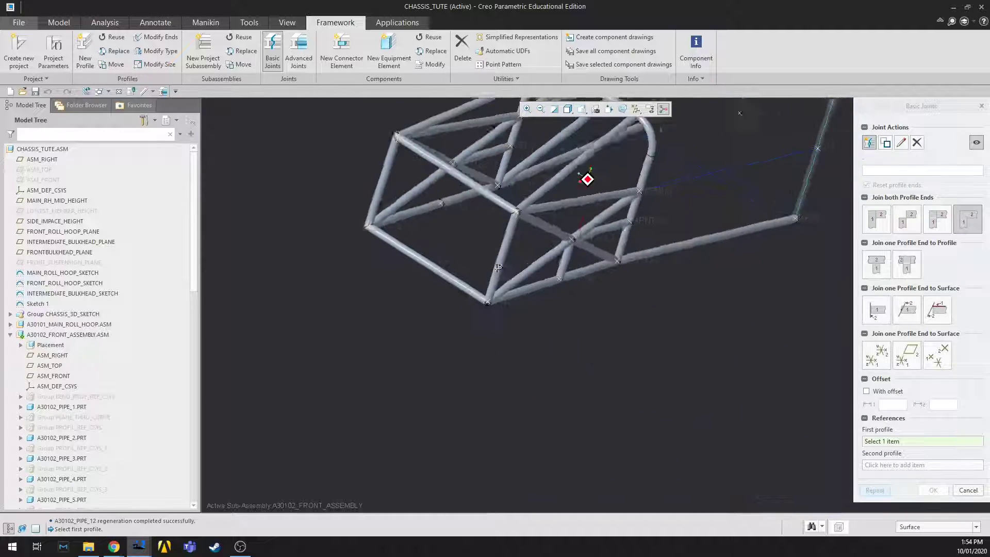
scroll(468, 263, down, 1)
click(367, 281)
click(336, 311)
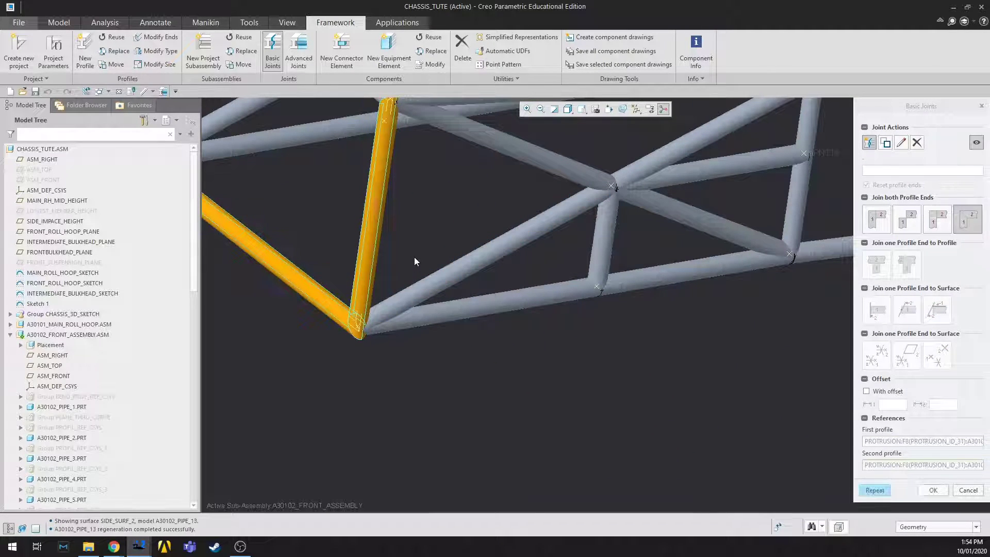
middle_click(413, 257)
scroll(363, 332, up, 3)
middle_drag(432, 352, 619, 330)
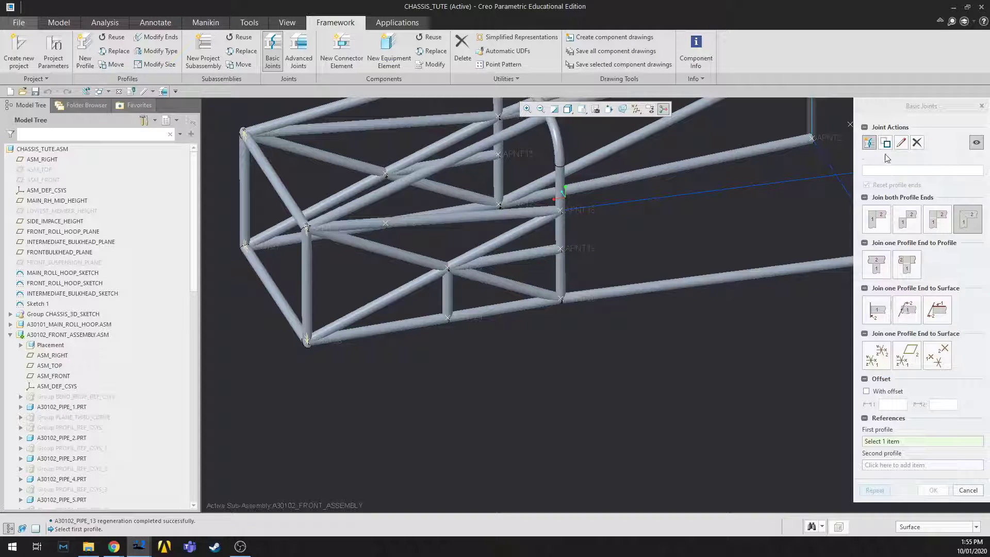
click(982, 106)
Use the Cutout advanced joint to cut the near-side diagonal brace against the bulkhead upright at the lower corner
scroll(795, 273, up, 2)
click(294, 42)
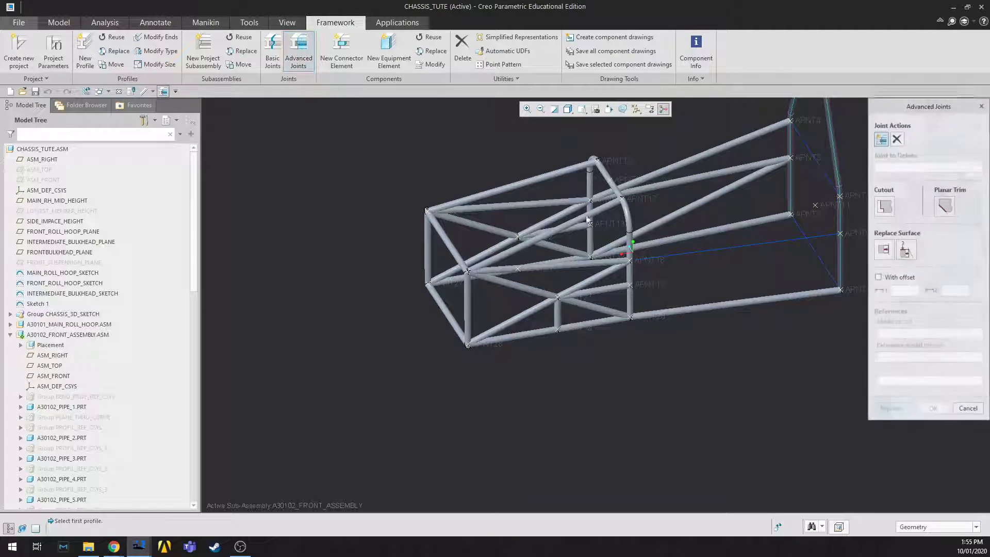
middle_drag(591, 305, 644, 298)
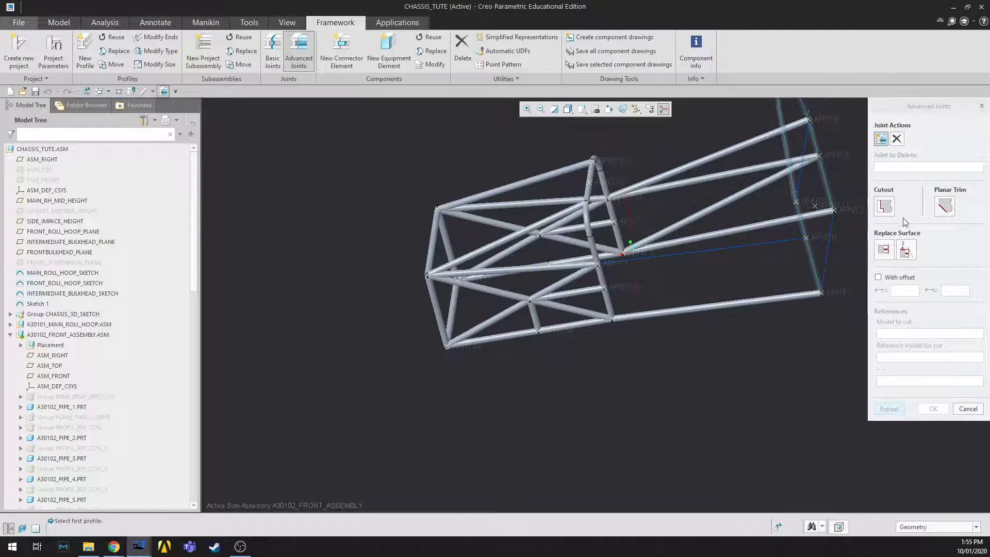
click(885, 200)
scroll(517, 361, up, 2)
scroll(518, 364, down, 6)
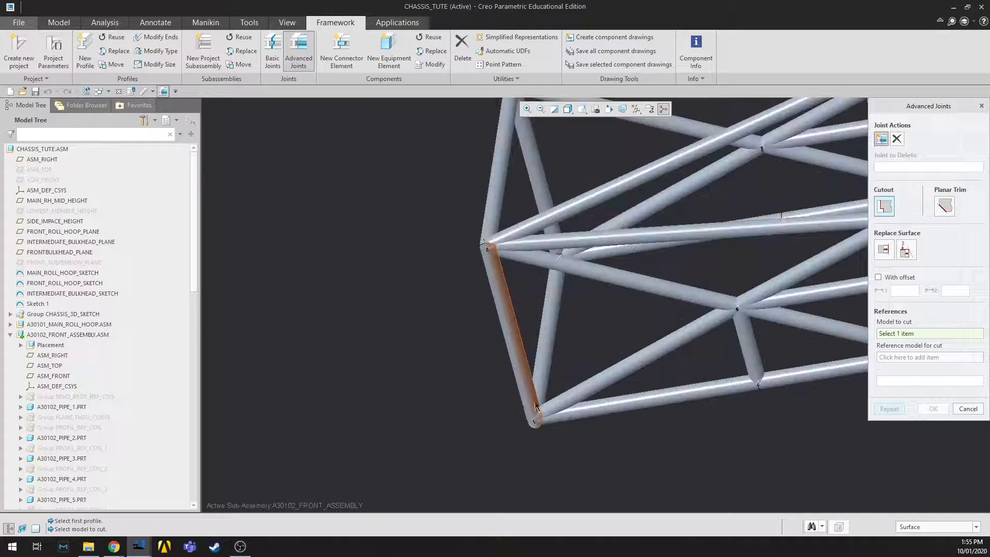
click(545, 412)
click(510, 401)
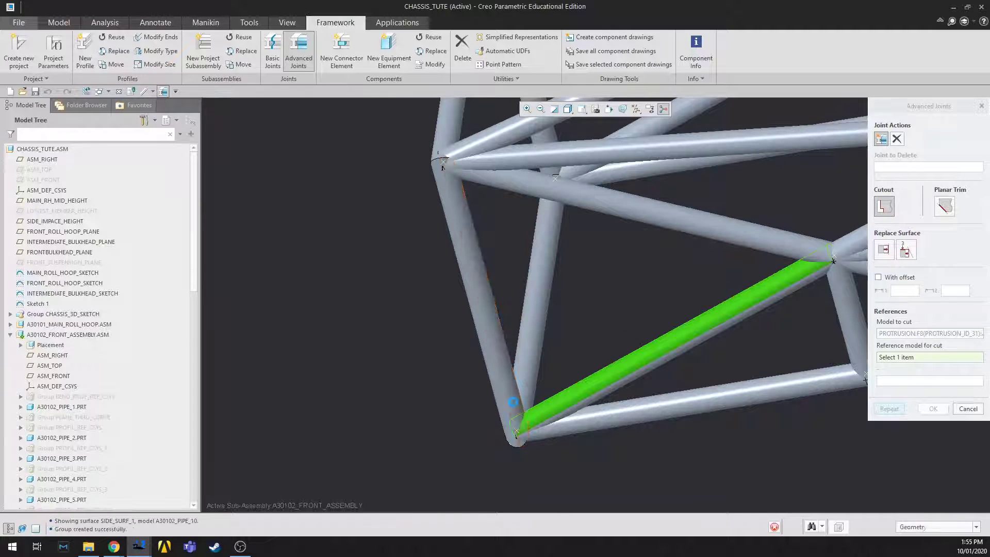
middle_click(583, 333)
Cut the same diagonal brace against the lower rail and the bulkhead's lower cross tube
click(559, 403)
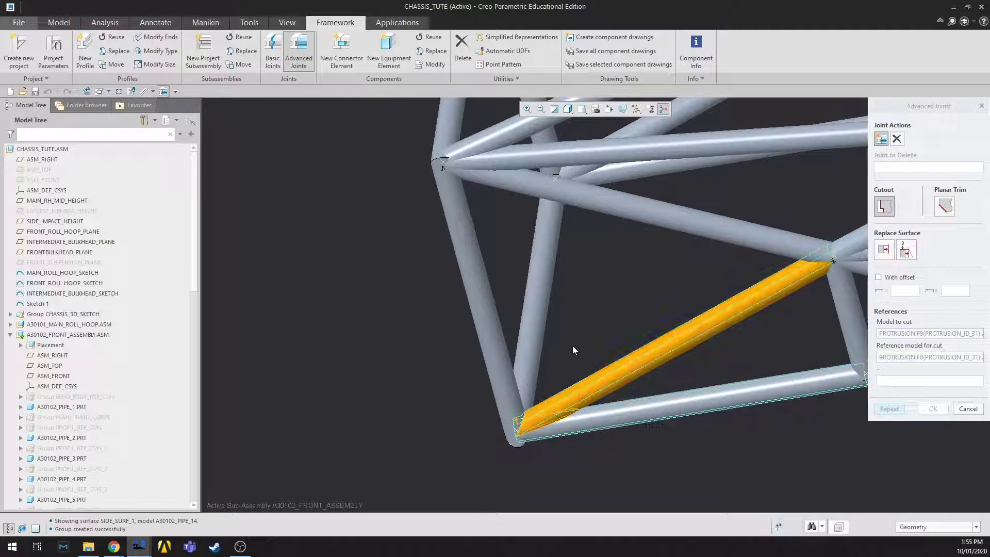
click(531, 393)
middle_click(586, 338)
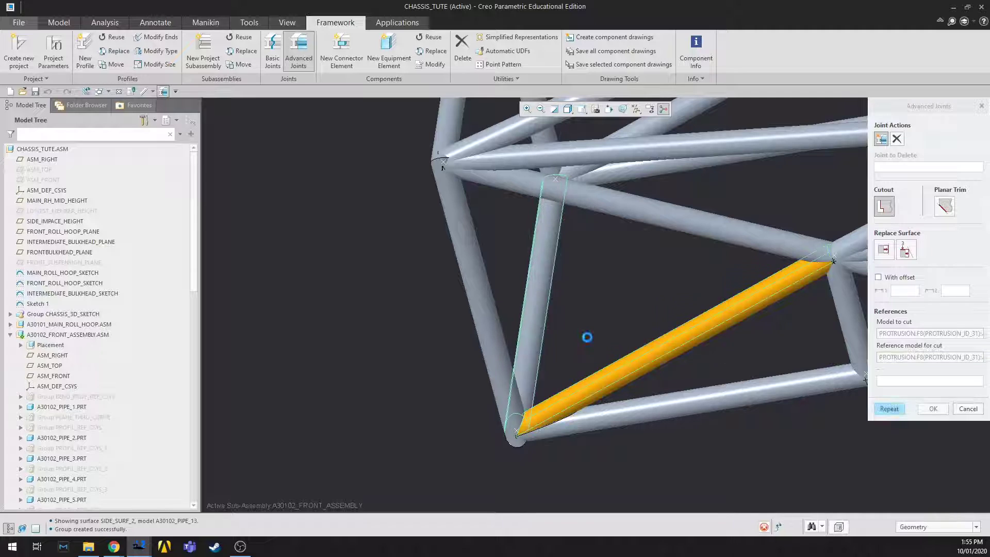
Cut the lower rail pipe's front end against the bulkhead frame at the same corner
scroll(481, 397, up, 5)
scroll(482, 397, down, 3)
click(513, 413)
scroll(453, 428, down, 4)
click(441, 433)
middle_click(532, 451)
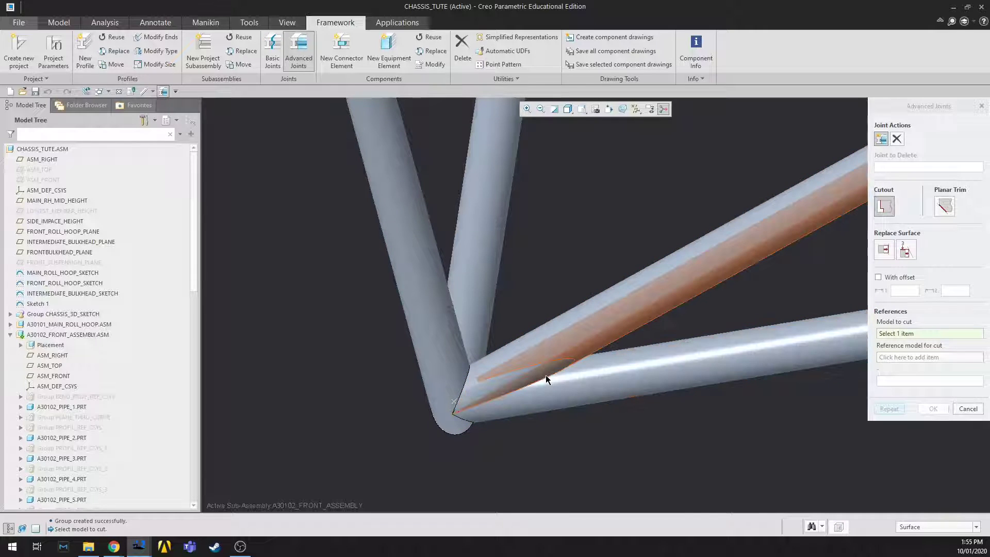
Examine the cut ends of the diagonal brace and lower rail at the bulkhead's lower corner
scroll(551, 397, up, 1)
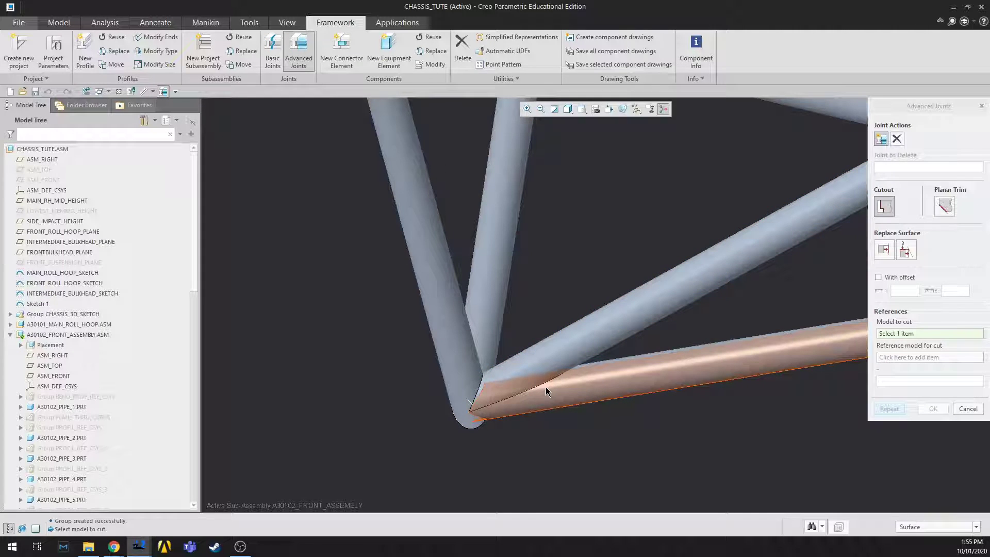
scroll(546, 386, down, 2)
scroll(546, 387, down, 2)
scroll(544, 392, up, 5)
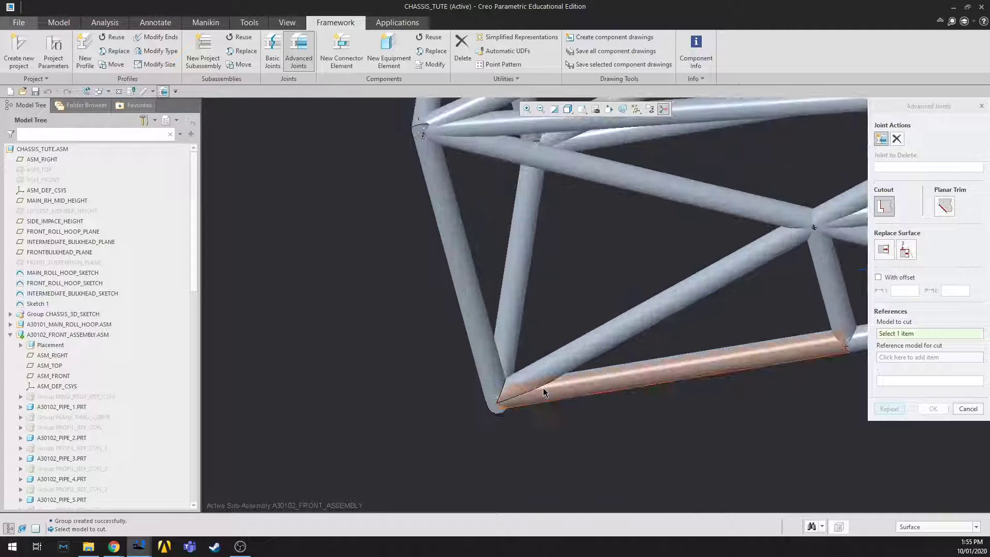
scroll(544, 391, up, 4)
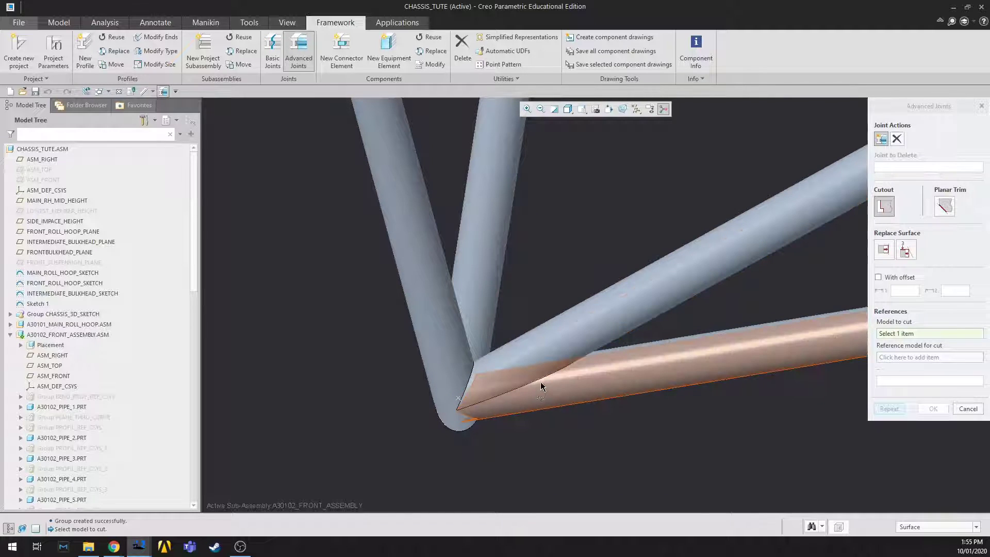
scroll(590, 375, down, 2)
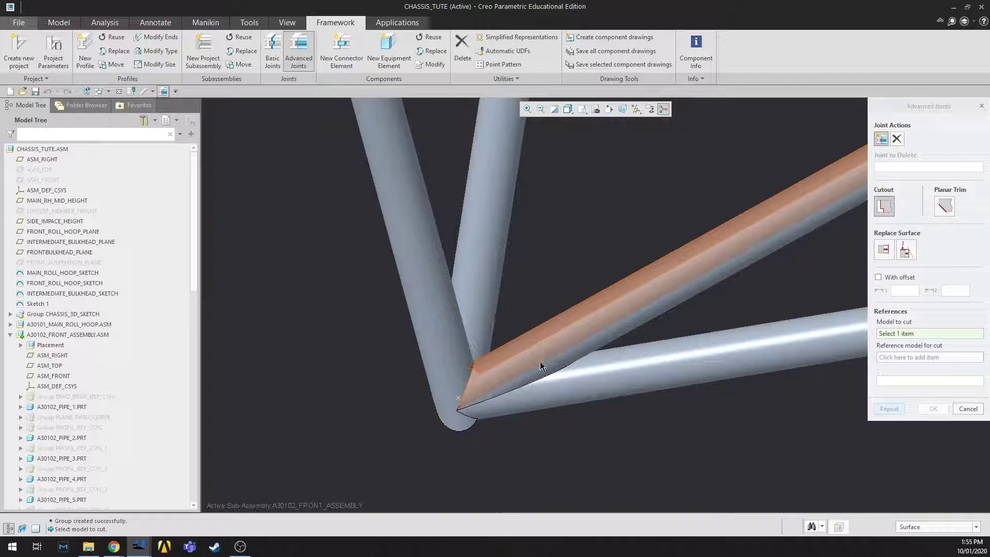
scroll(540, 358, down, 2)
scroll(537, 388, down, 3)
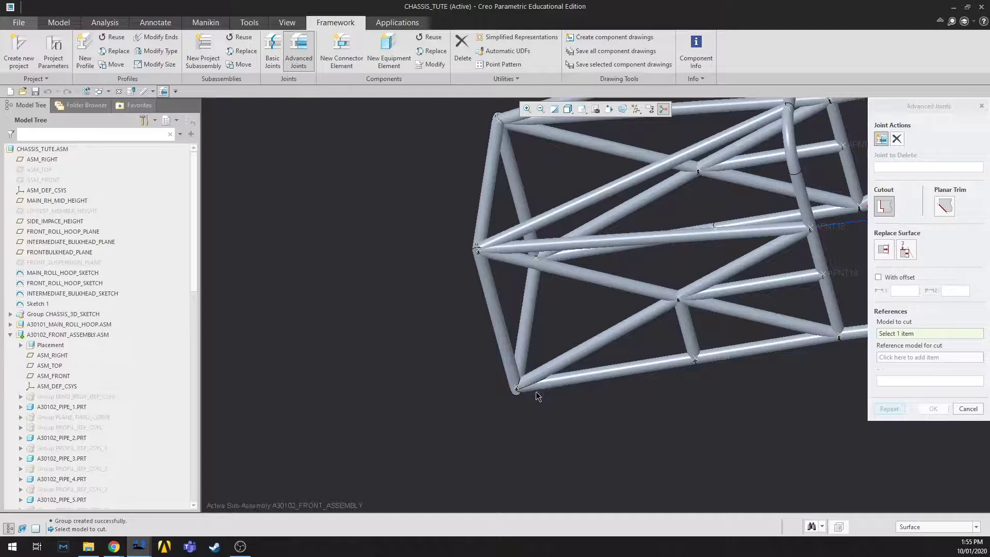
Add Cutout joints where the short upright meets the two lower rail segments
scroll(703, 338, down, 2)
click(682, 348)
click(664, 368)
middle_click(730, 425)
click(721, 368)
click(657, 372)
middle_click(658, 414)
Add Cutout joints at the front roll hoop's foot between the diagonal brace, the hoop leg and the rear lower rail
scroll(616, 444, up, 3)
scroll(739, 395, down, 5)
click(787, 346)
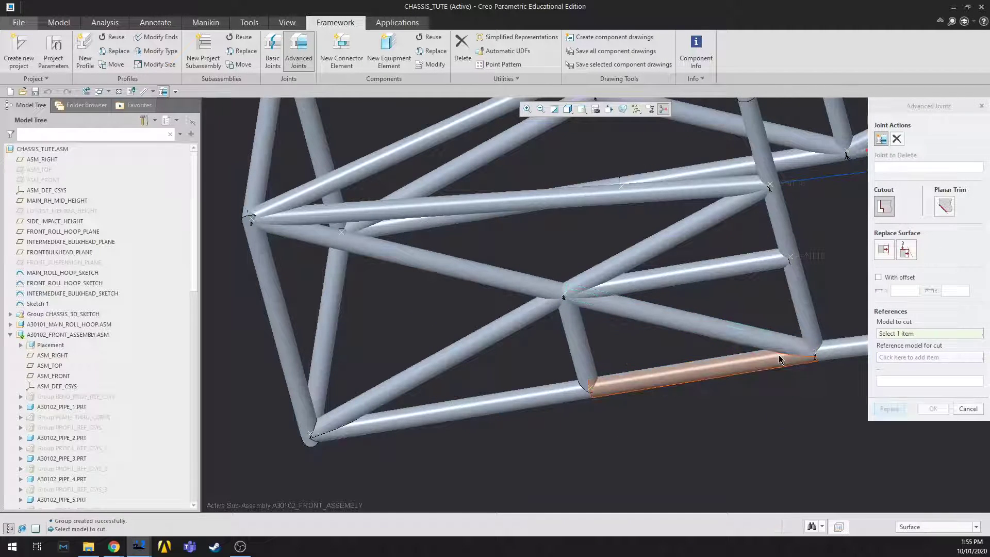
click(802, 317)
middle_click(754, 316)
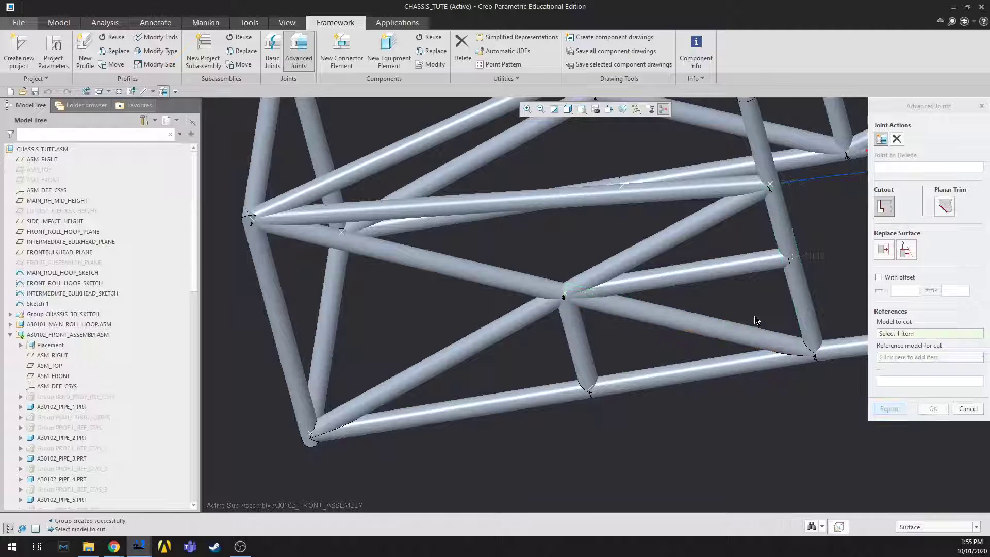
click(812, 323)
click(842, 350)
middle_click(831, 300)
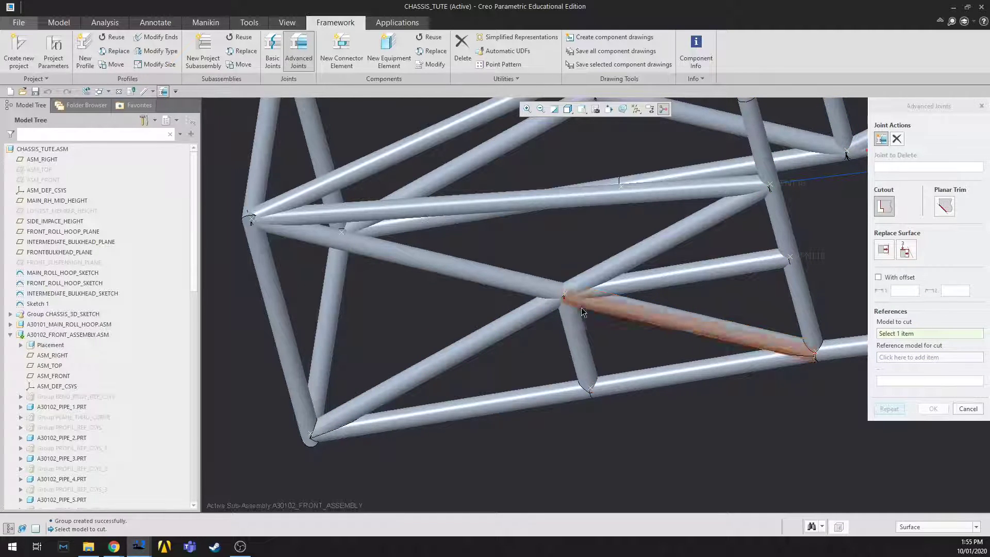
Add Cutout joints at the short upright's upper end where it meets the diagonal braces
click(562, 318)
click(539, 345)
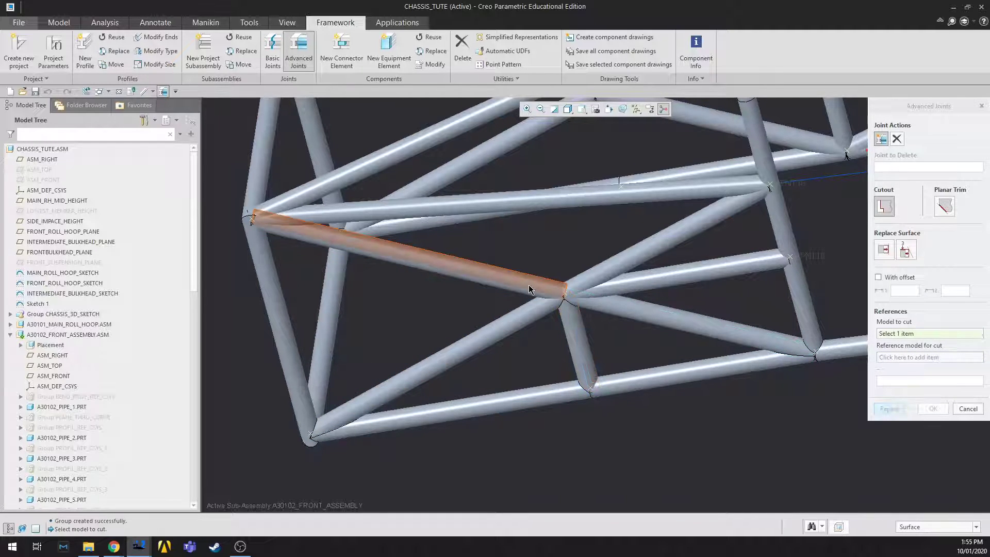
click(573, 331)
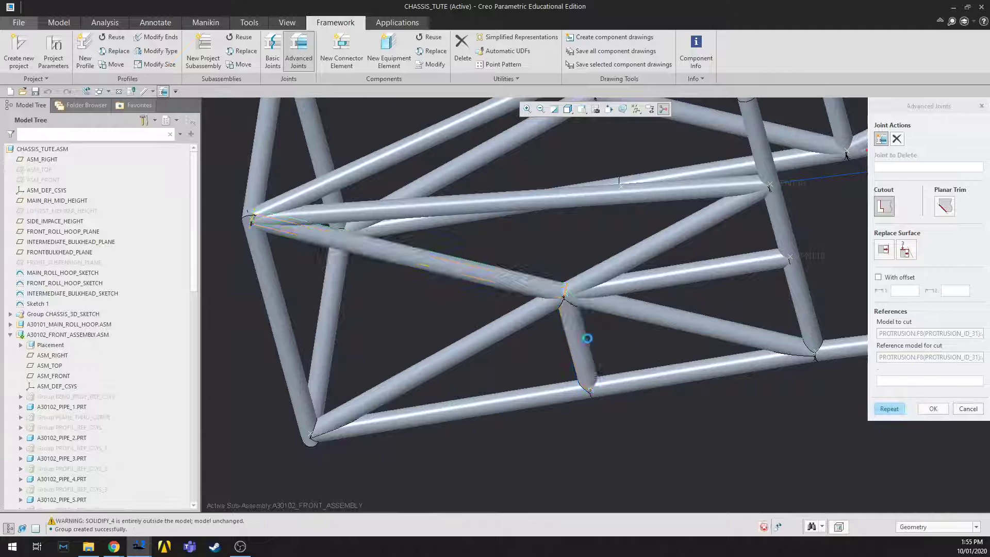
Add a Cutout joint trimming the short horizontal brace against the front roll hoop's leg
click(574, 333)
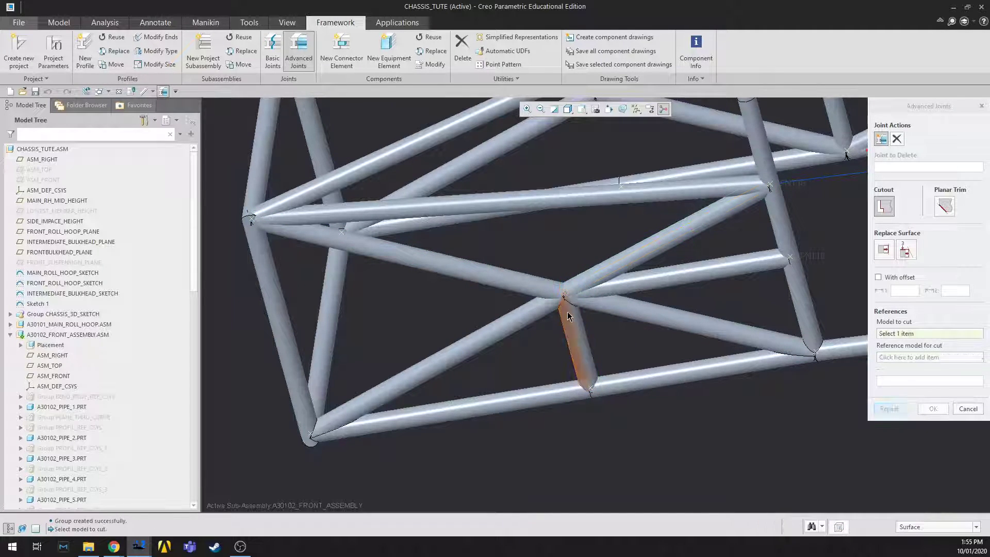
click(773, 253)
click(778, 225)
middle_click(733, 233)
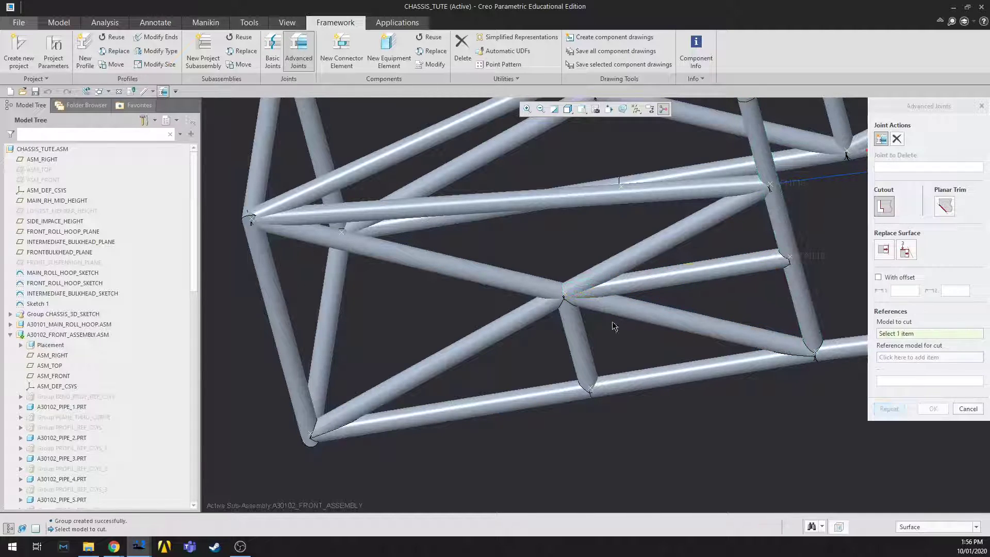
Try to add a Cutout joint at the front roll hoop end of the upper front brace
scroll(626, 364, up, 1)
scroll(576, 304, down, 3)
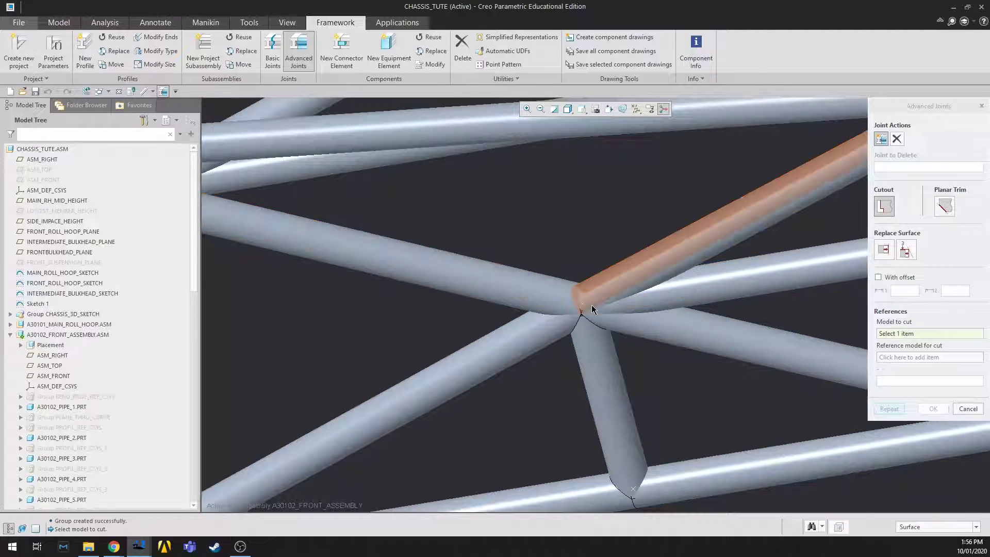
scroll(587, 348, down, 10)
middle_drag(712, 344, 718, 305)
scroll(707, 221, down, 6)
click(696, 283)
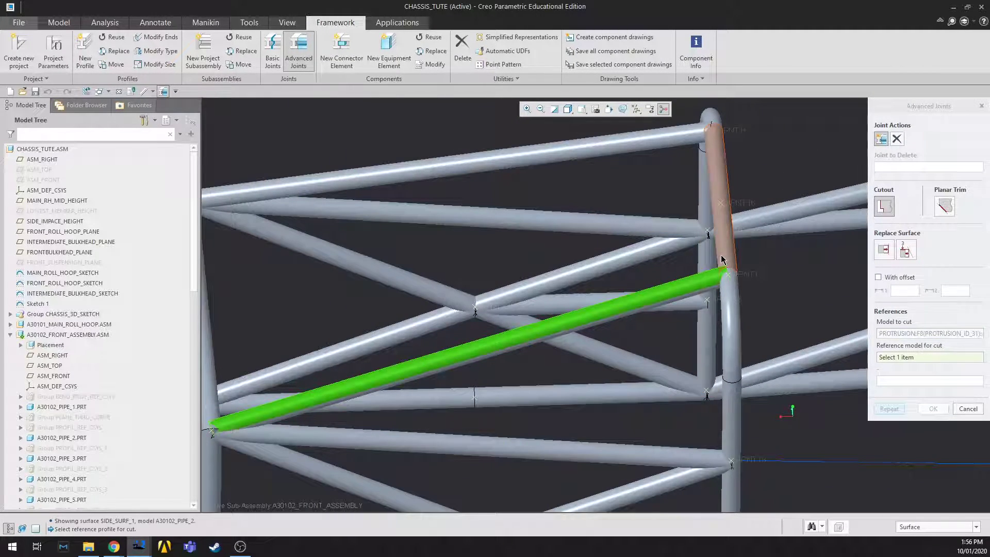
Examine the front assembly's trimmed members and joints from the front bulkhead back to the main roll hoop
scroll(632, 308, down, 3)
scroll(632, 308, down, 2)
middle_drag(637, 379, 614, 335)
shift+middle_drag(736, 355, 605, 349)
mouse_move(630, 392)
middle_down()
mouse_move(550, 371)
mouse_move(618, 402)
middle_up()
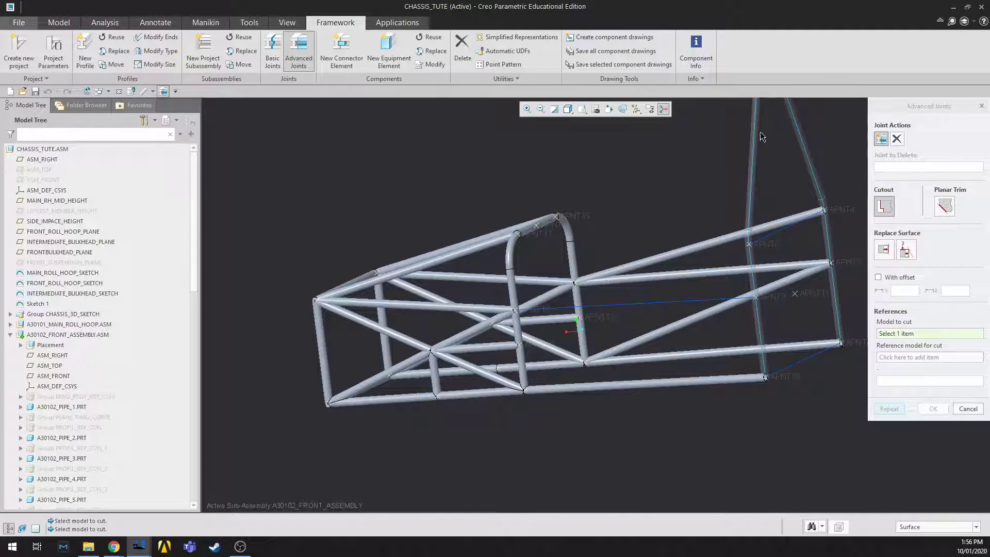
scroll(693, 410, down, 3)
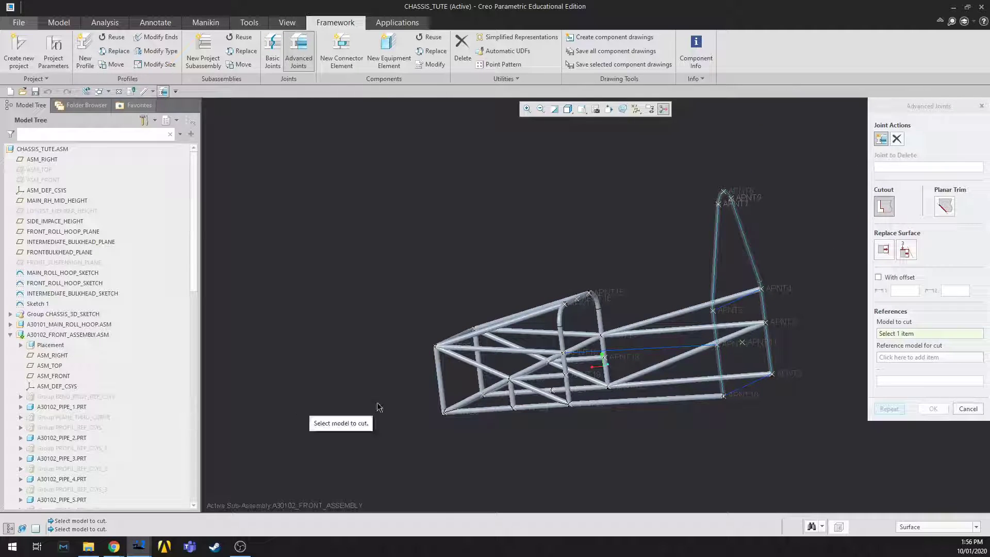
scroll(574, 371, up, 3)
scroll(574, 372, down, 3)
scroll(541, 411, up, 3)
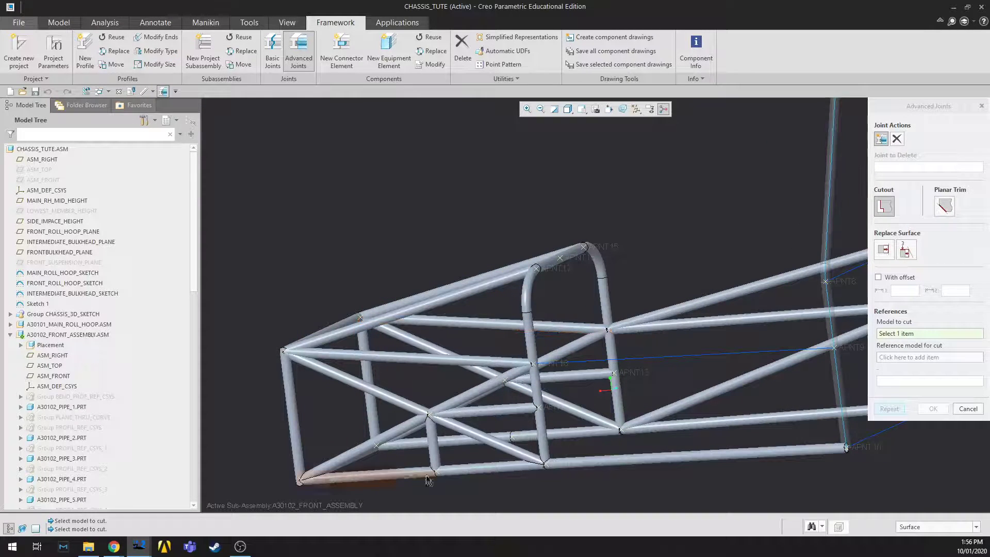
scroll(361, 418, down, 3)
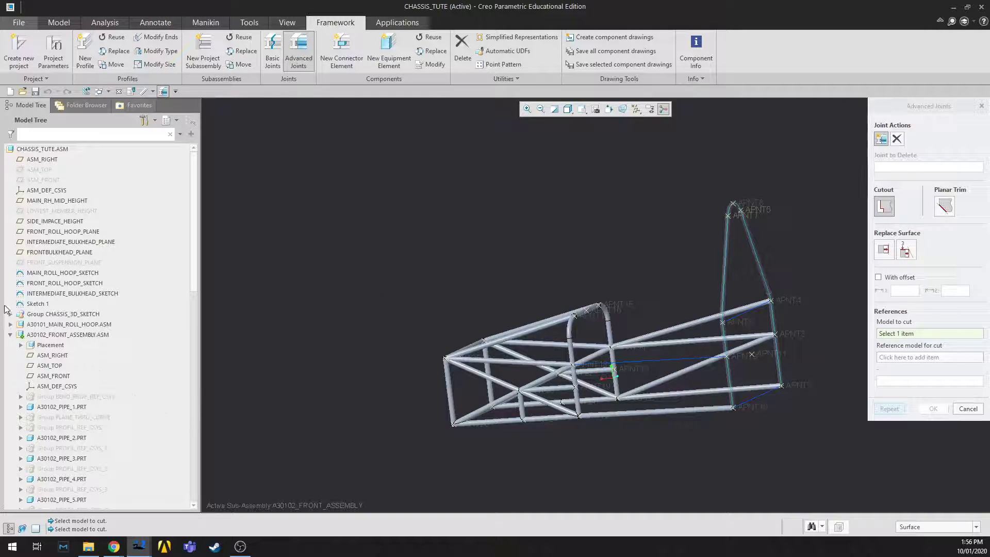
Collapse A30102_FRONT_ASSEMBLY in the component structure, check the whole frame, and end the Advanced Joints command
click(10, 335)
scroll(577, 435, up, 5)
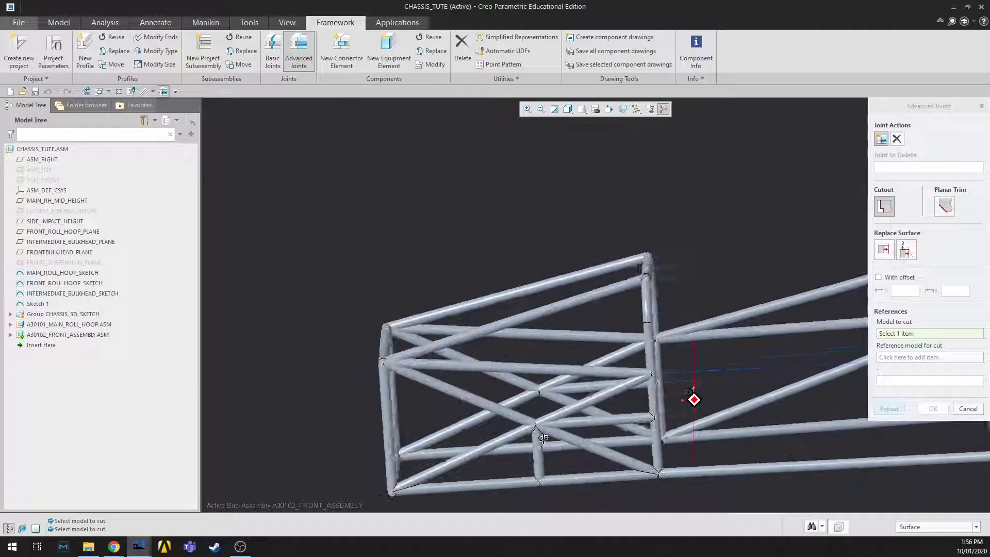
mouse_move(577, 435)
middle_down()
mouse_move(581, 447)
mouse_move(572, 439)
middle_up()
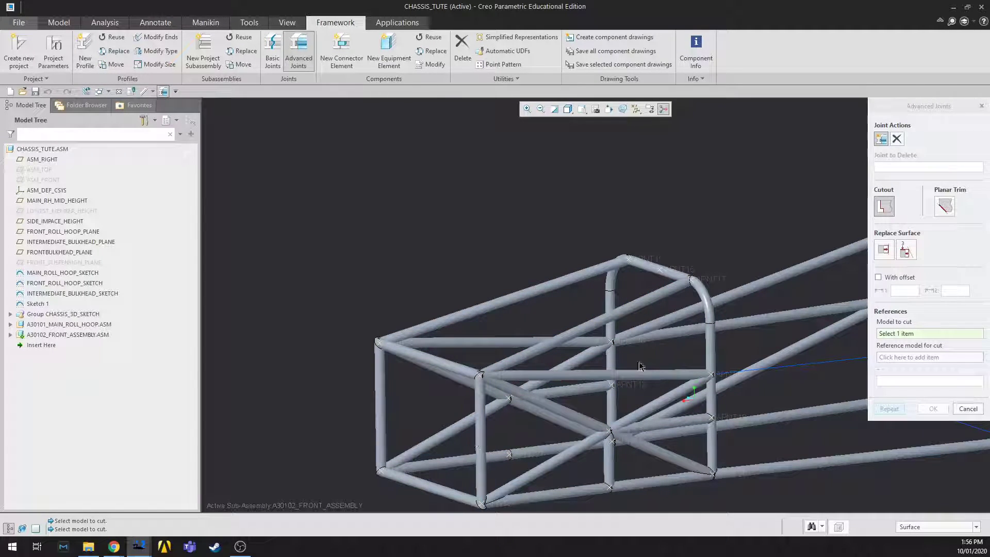
scroll(717, 416, down, 3)
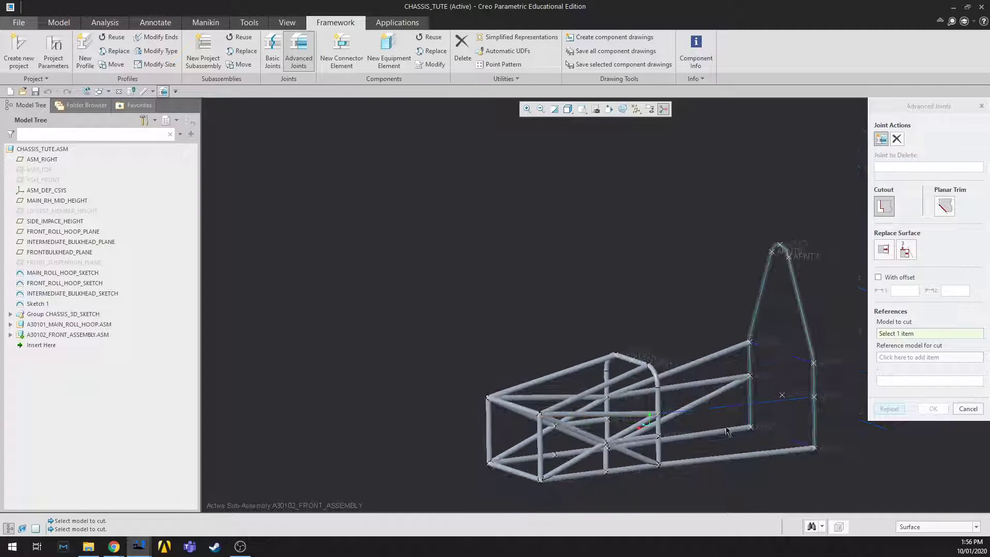
middle_drag(725, 448, 723, 381)
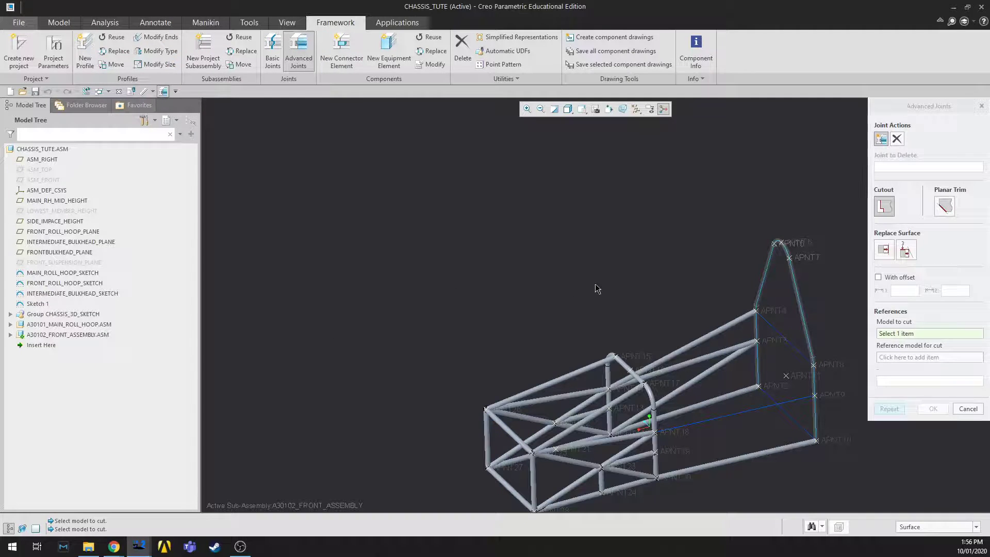
scroll(588, 312, down, 3)
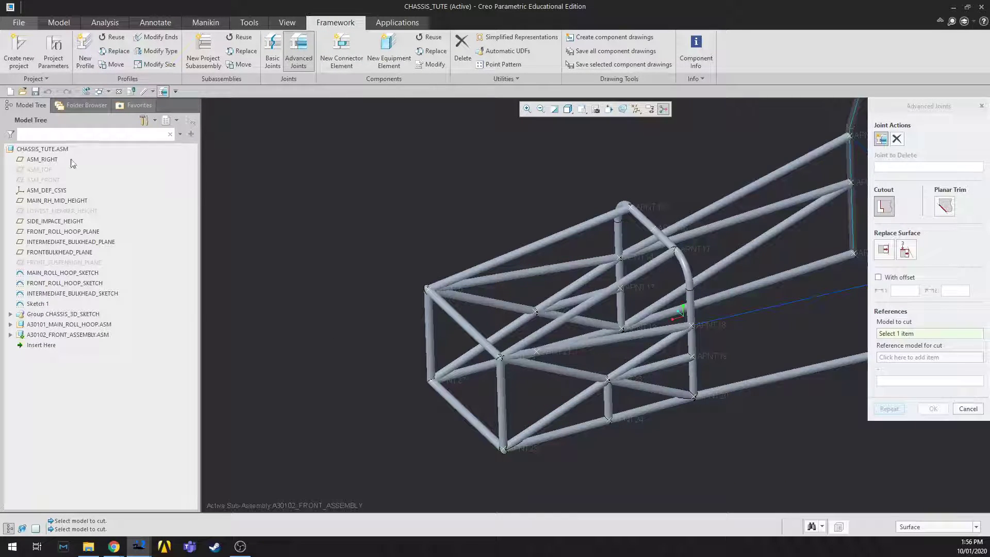
click(968, 409)
scroll(664, 403, up, 3)
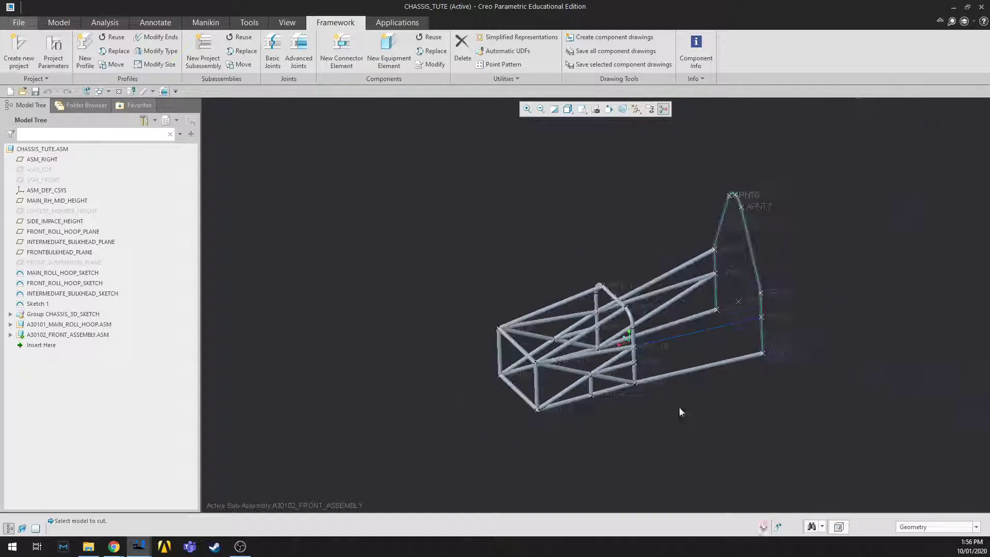
scroll(287, 269, down, 2)
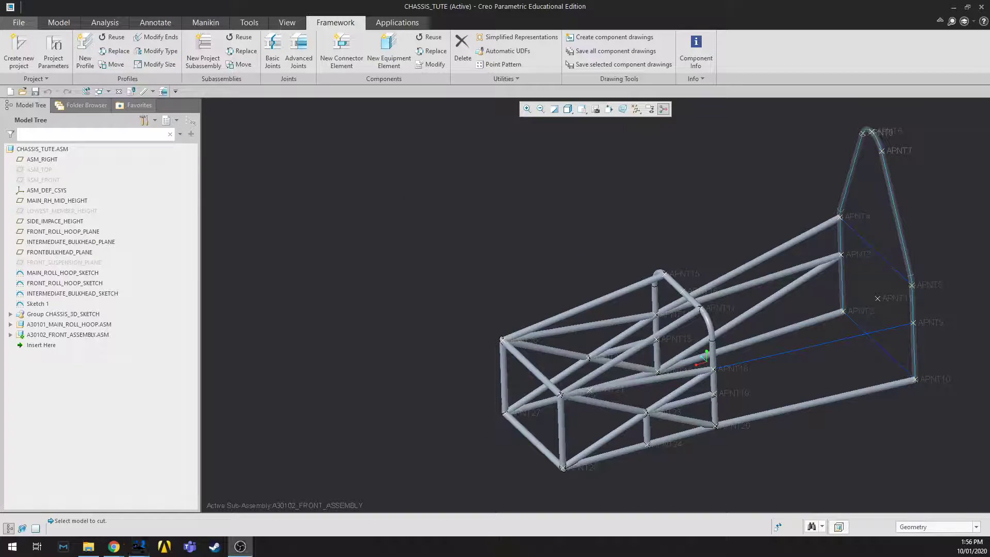